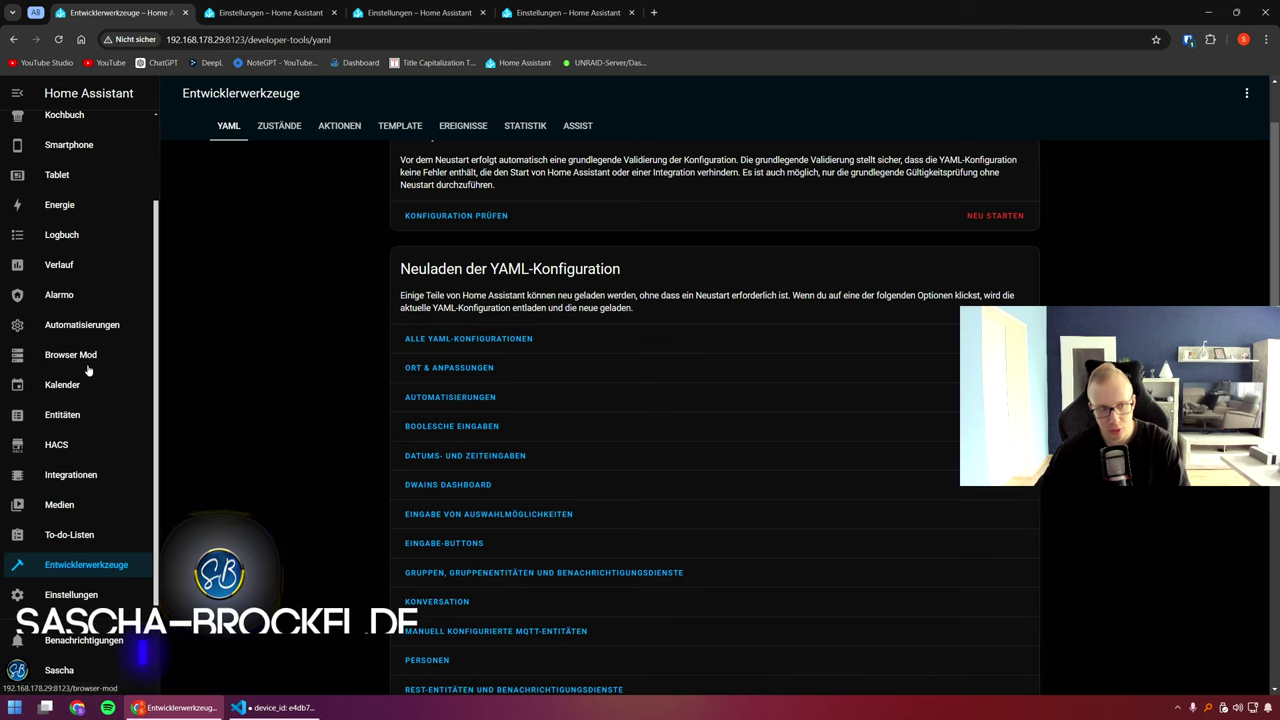
View the system page in the Home Assistant settings and return to the settings overview.
{"action": "left_click", "coordinate": [84, 593]}
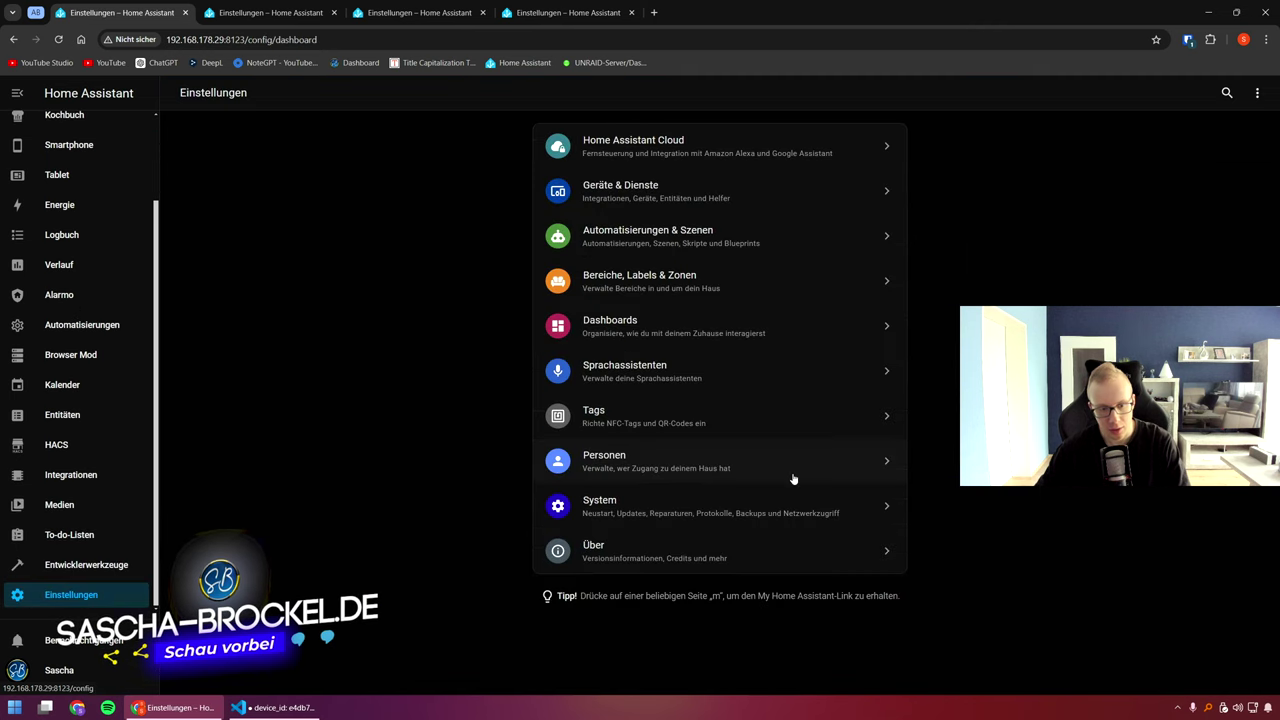
{"action": "left_click", "coordinate": [650, 512]}
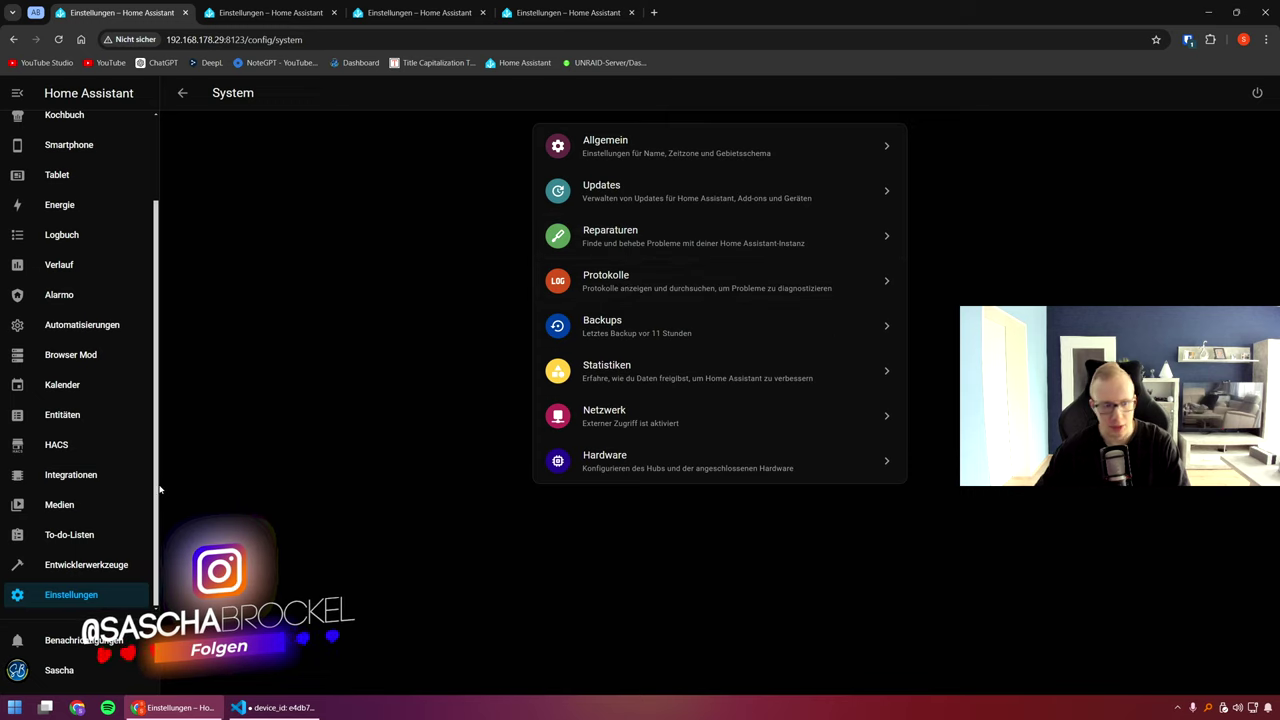
{"action": "left_click", "coordinate": [183, 93]}
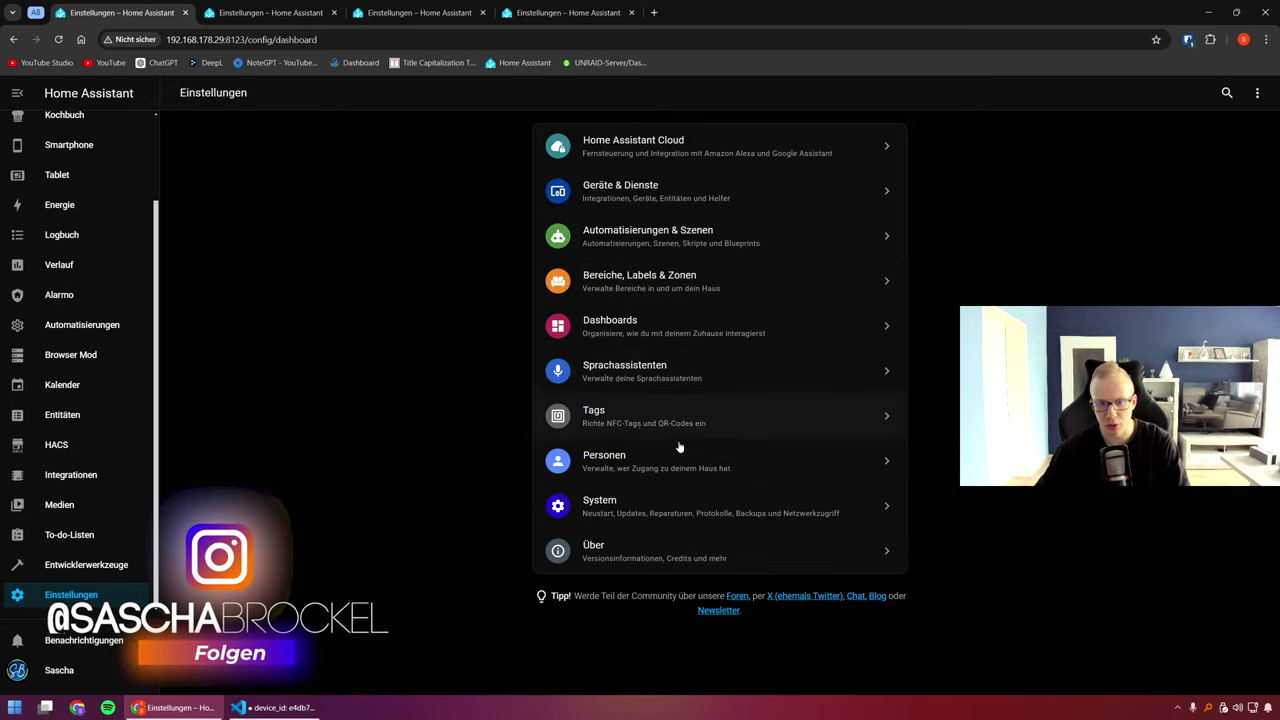
Run the configuration check in the developer tools and review the list of YAML reload options.
{"action": "left_click", "coordinate": [112, 564]}
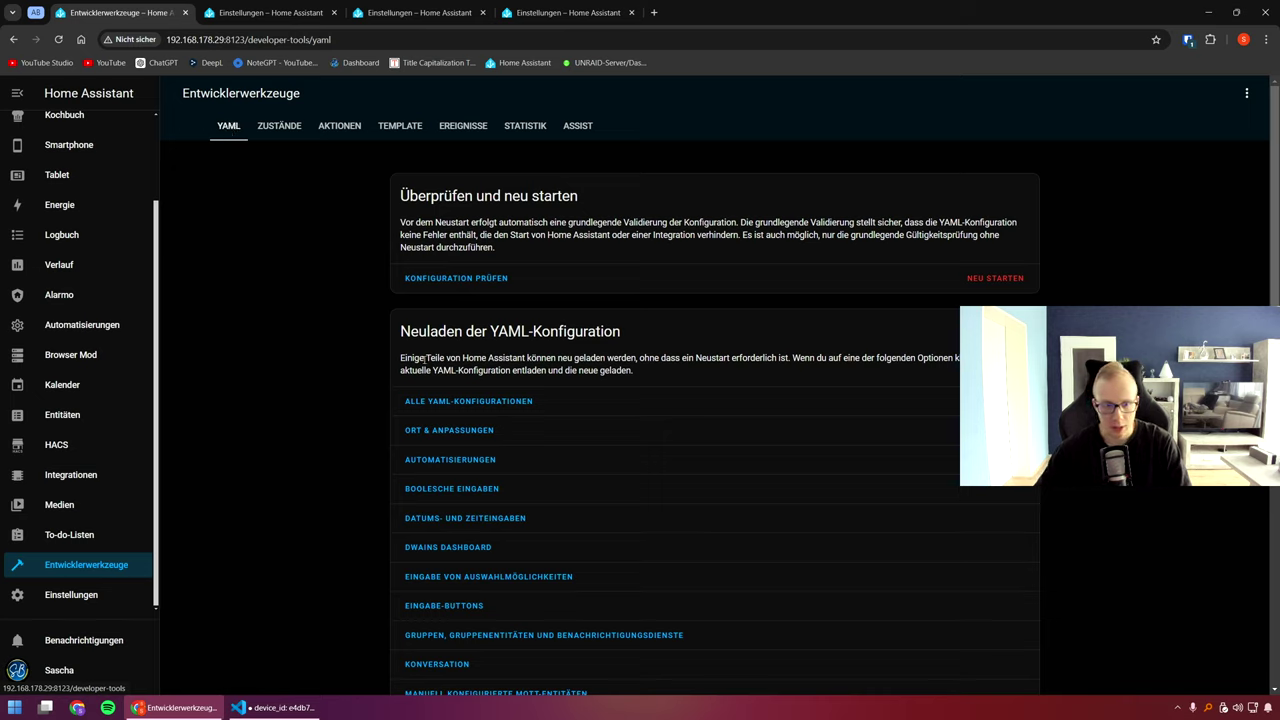
{"action": "left_click", "coordinate": [456, 279]}
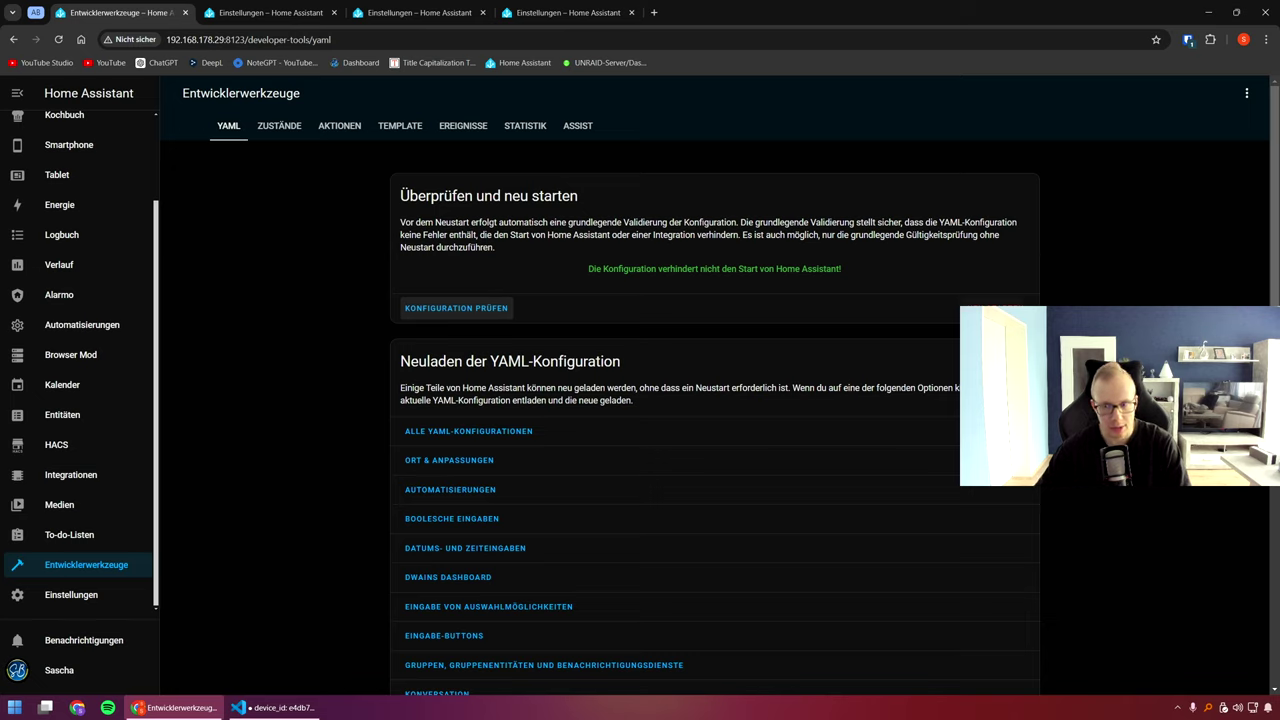
{"action": "scroll", "coordinate": [634, 431], "scroll_direction": "down", "scroll_amount": 1}
{"action": "scroll", "coordinate": [634, 431], "scroll_direction": "up", "scroll_amount": 1}
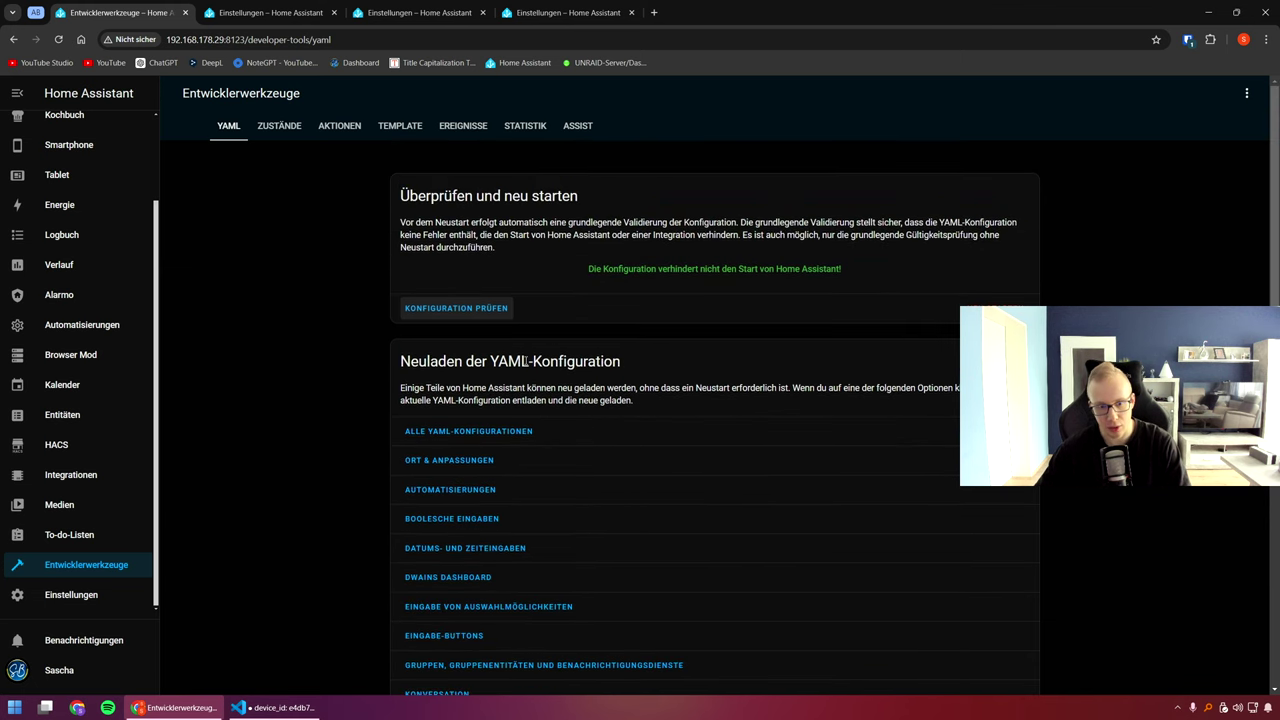
{"action": "scroll", "coordinate": [524, 362], "scroll_direction": "down", "scroll_amount": 5}
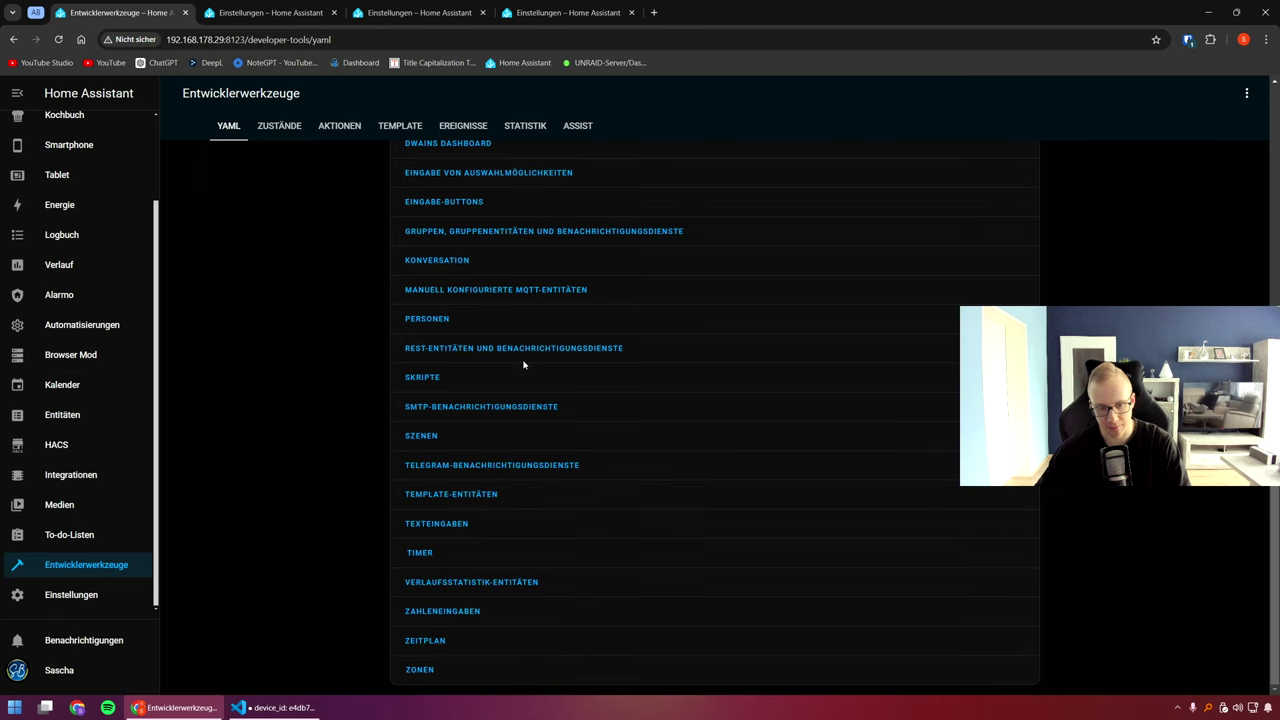
{"action": "scroll", "coordinate": [522, 364], "scroll_direction": "up", "scroll_amount": 5}
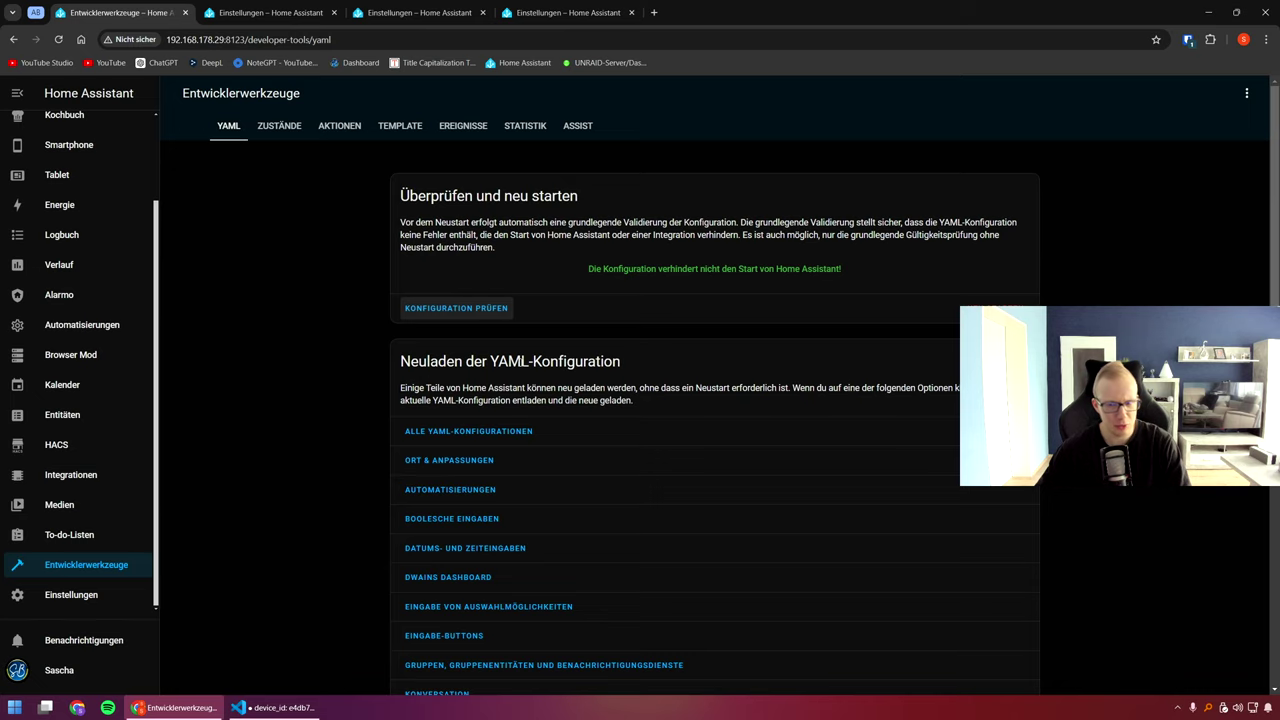
View the Home Assistant restart choices, including the advanced options, and close the dialog without restarting.
{"action": "left_click", "coordinate": [1005, 308]}
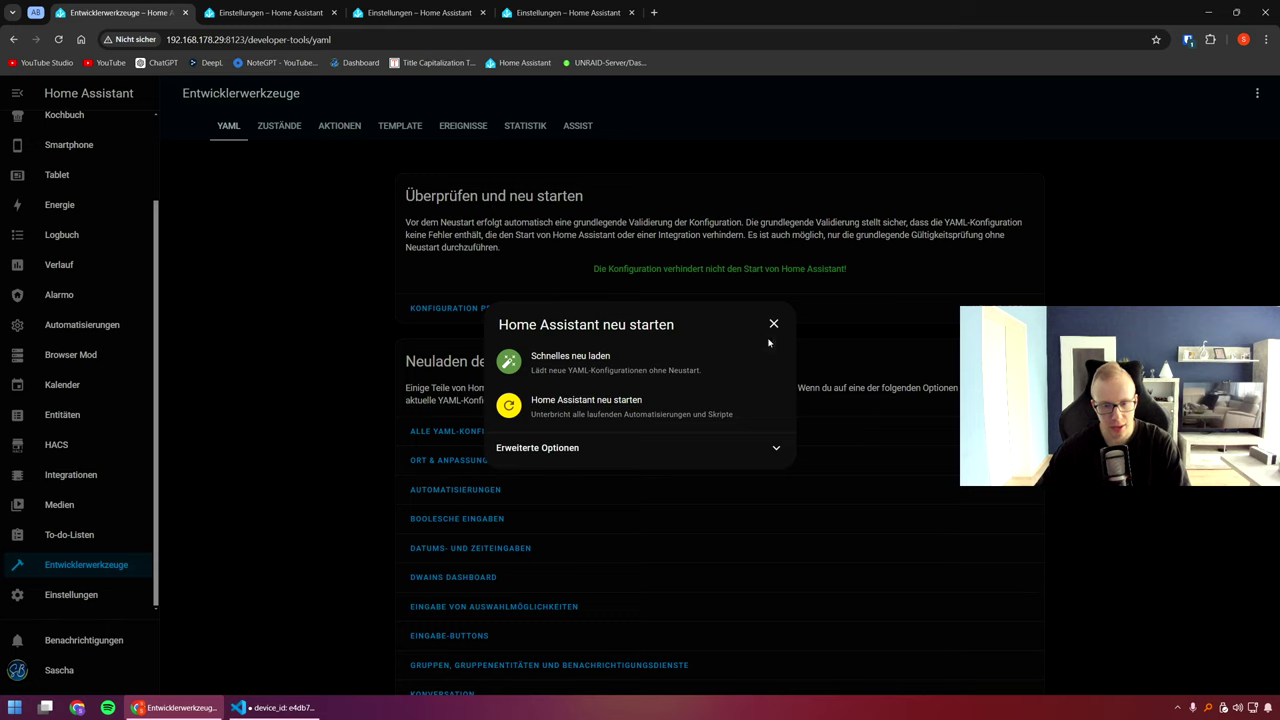
{"action": "left_click", "coordinate": [775, 450]}
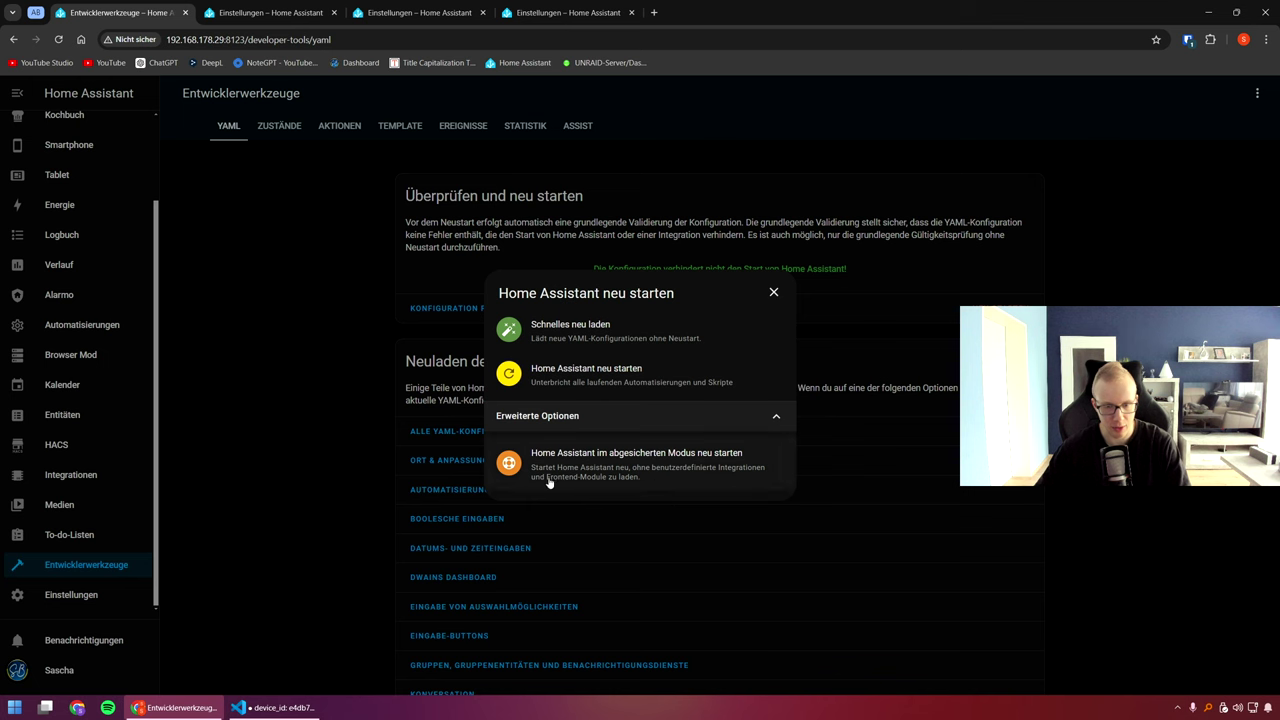
{"action": "left_click", "coordinate": [773, 292]}
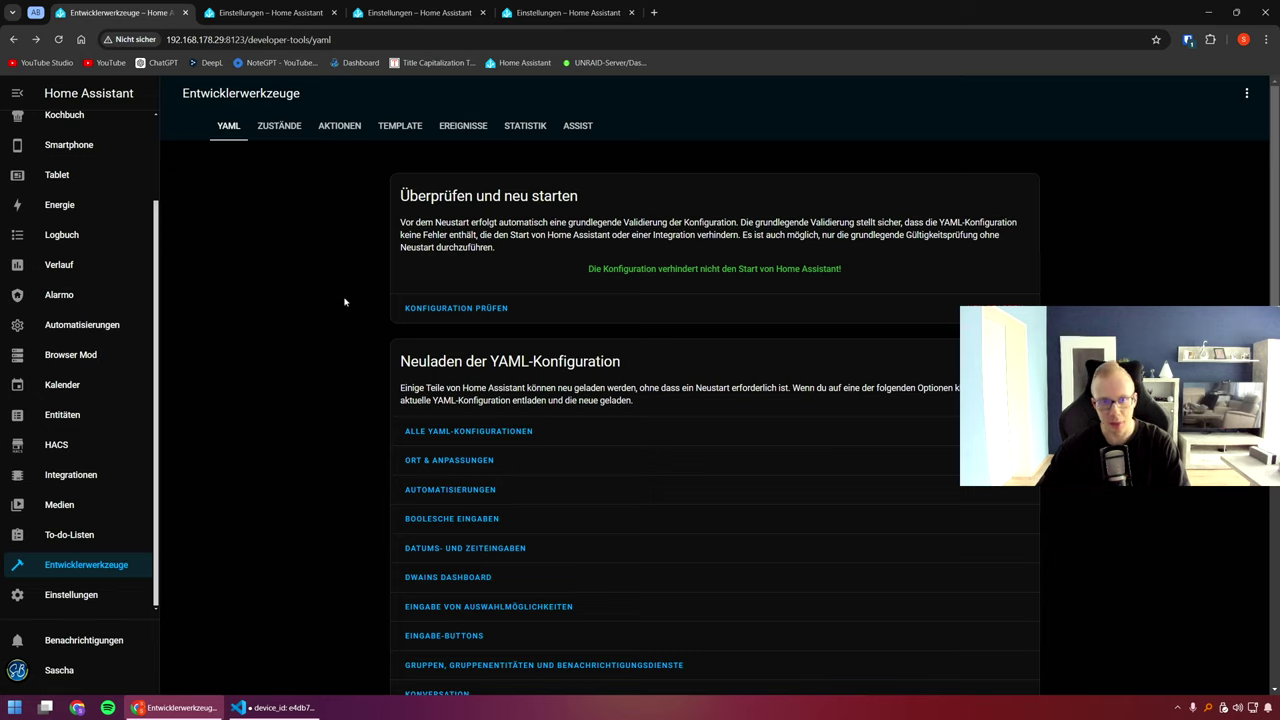
Show the current entity states in the developer tools and look through the automation entities with their attributes.
{"action": "left_click", "coordinate": [290, 137]}
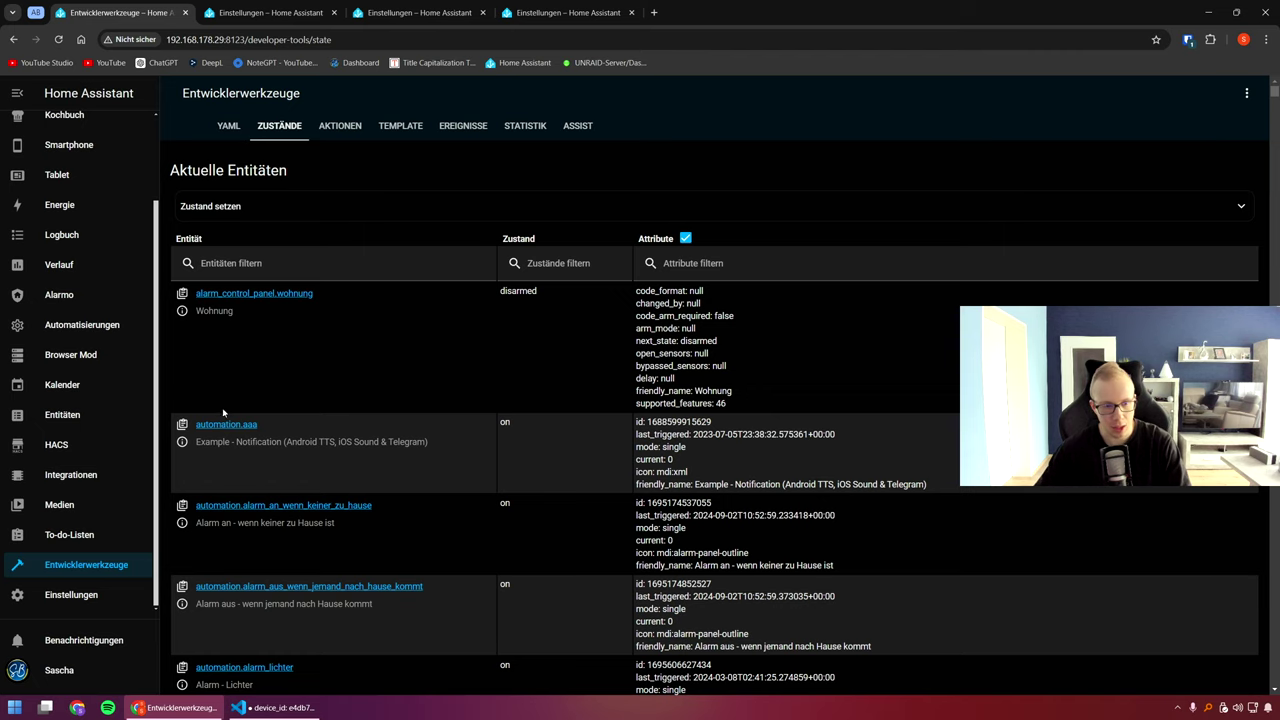
{"action": "scroll", "coordinate": [445, 421], "scroll_direction": "down", "scroll_amount": 15}
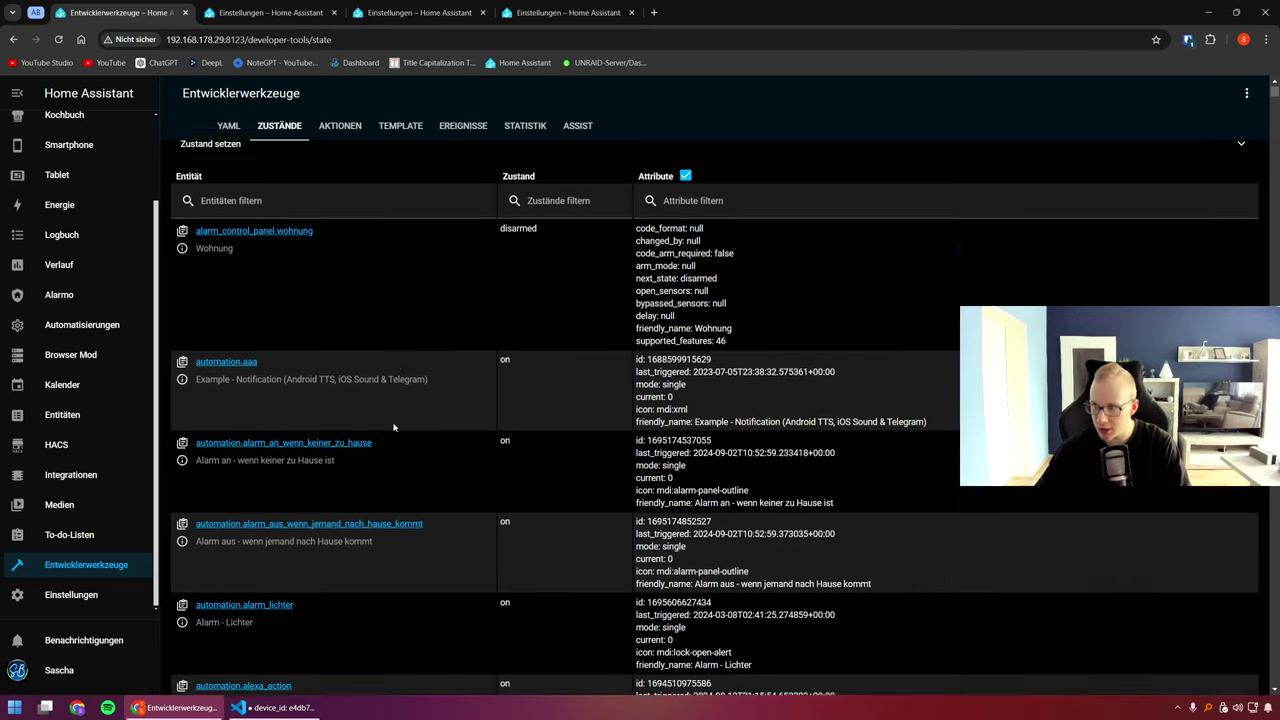
{"action": "scroll", "coordinate": [366, 406], "scroll_direction": "down", "scroll_amount": 5}
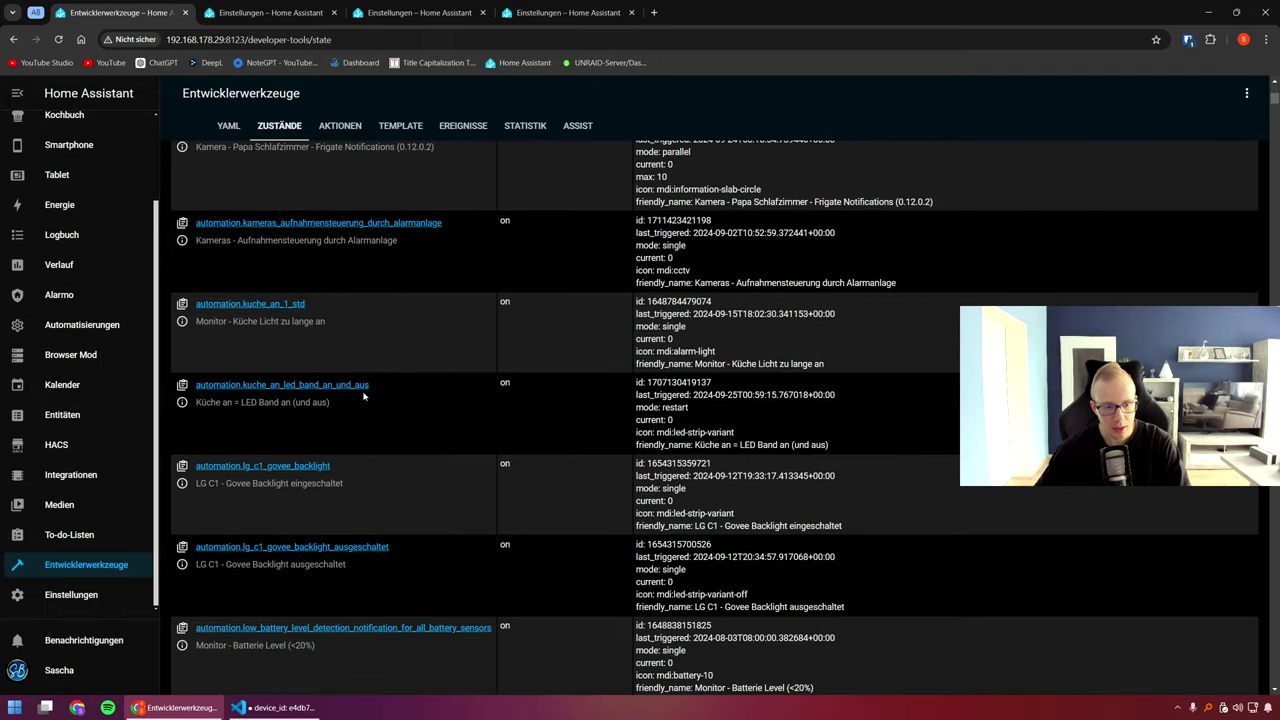
{"action": "scroll", "coordinate": [366, 406], "scroll_direction": "down", "scroll_amount": 1}
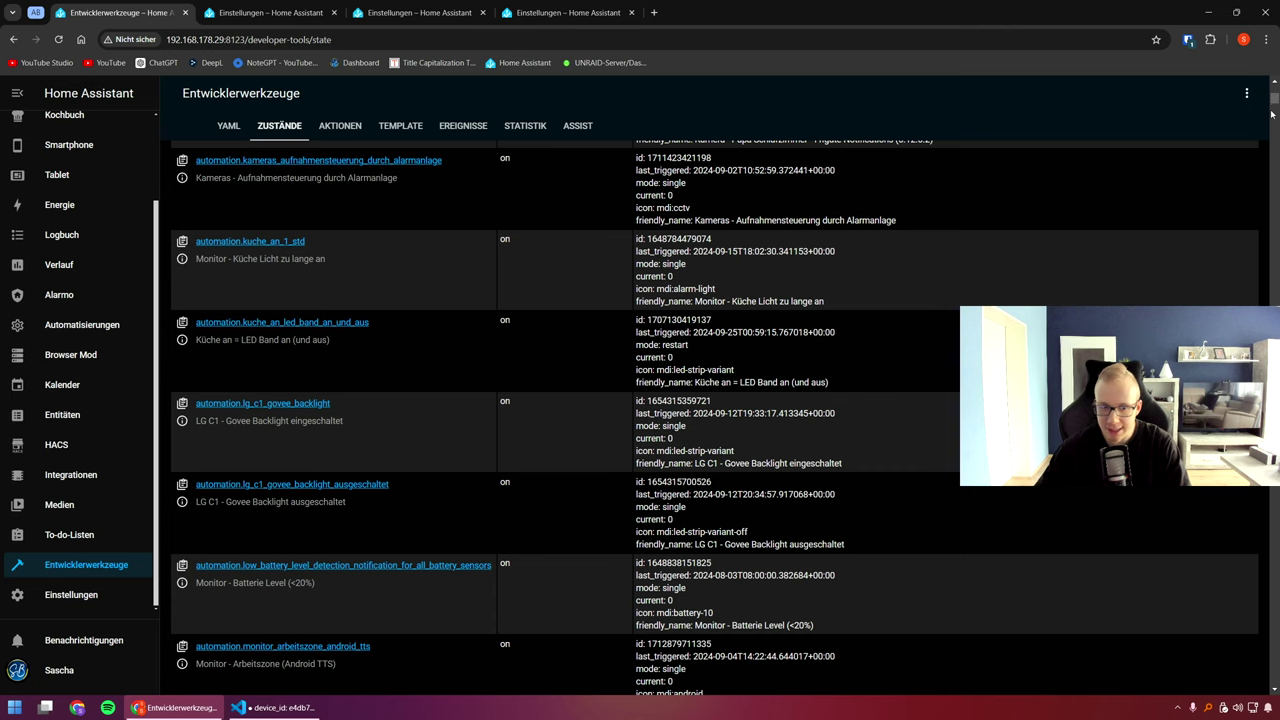
{"action": "scroll", "coordinate": [598, 404], "scroll_direction": "down", "scroll_amount": 3}
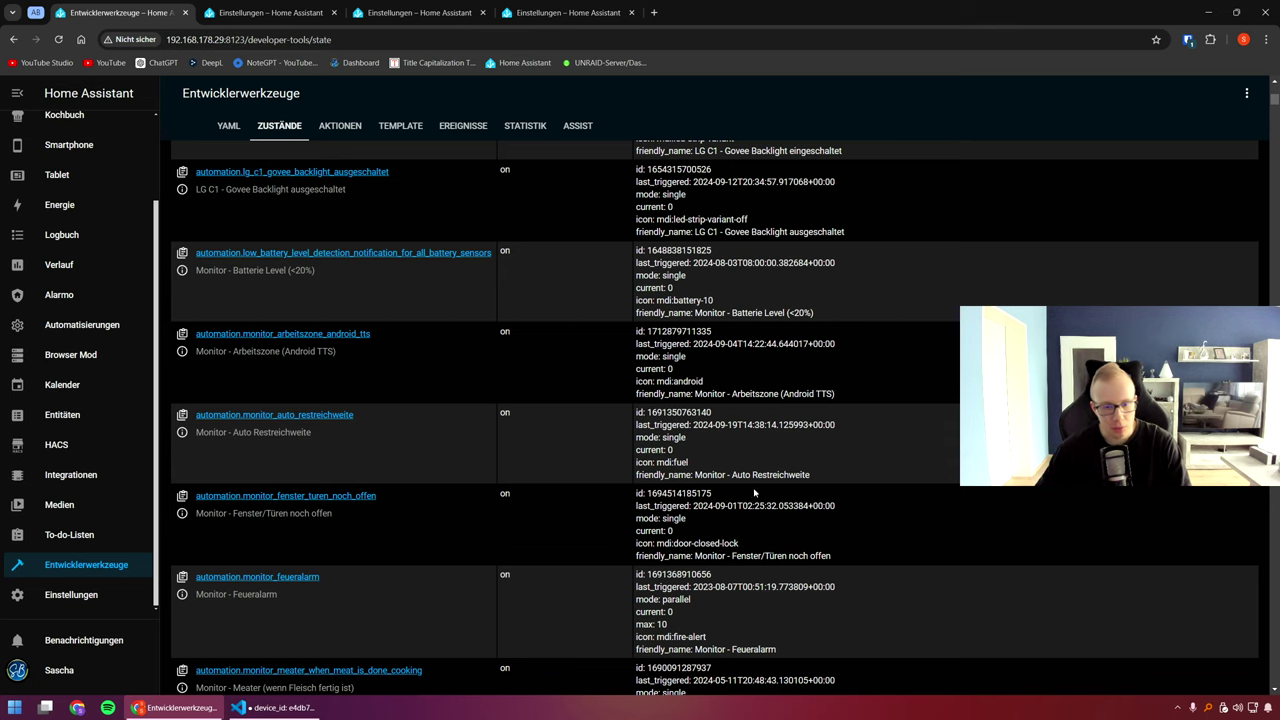
{"action": "scroll", "coordinate": [750, 500], "scroll_direction": "down", "scroll_amount": 1}
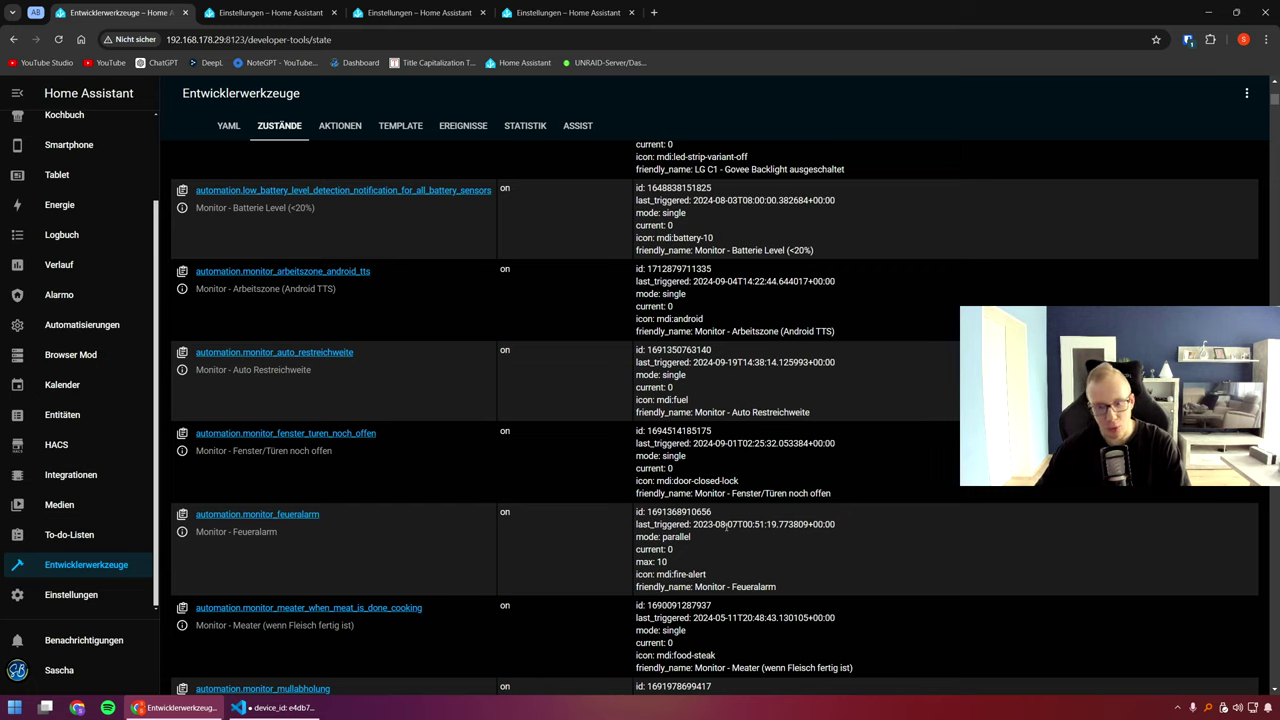
{"action": "scroll", "coordinate": [727, 527], "scroll_direction": "down", "scroll_amount": 10}
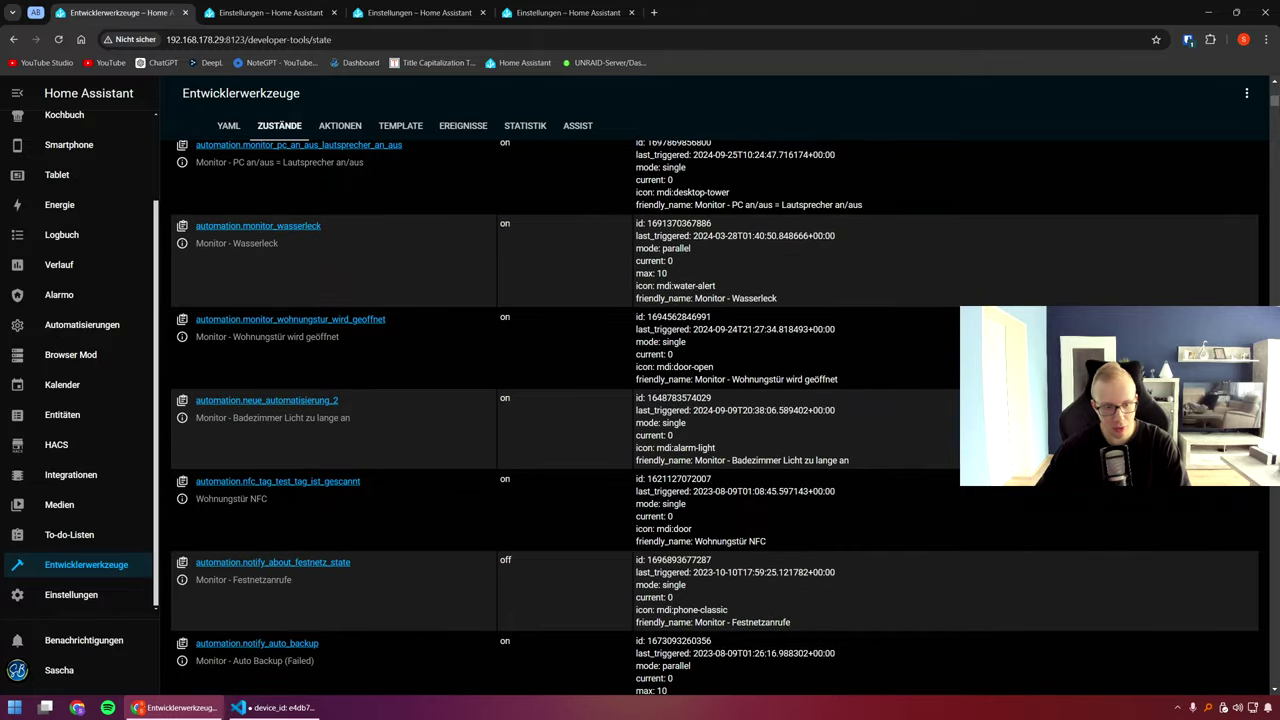
Examine the attributes of the camera entities, including the Roborock S7 map's calibration points and carpet map.
{"action": "left_click_drag", "start_coordinate": [1274, 112], "coordinate": [1272, 214]}
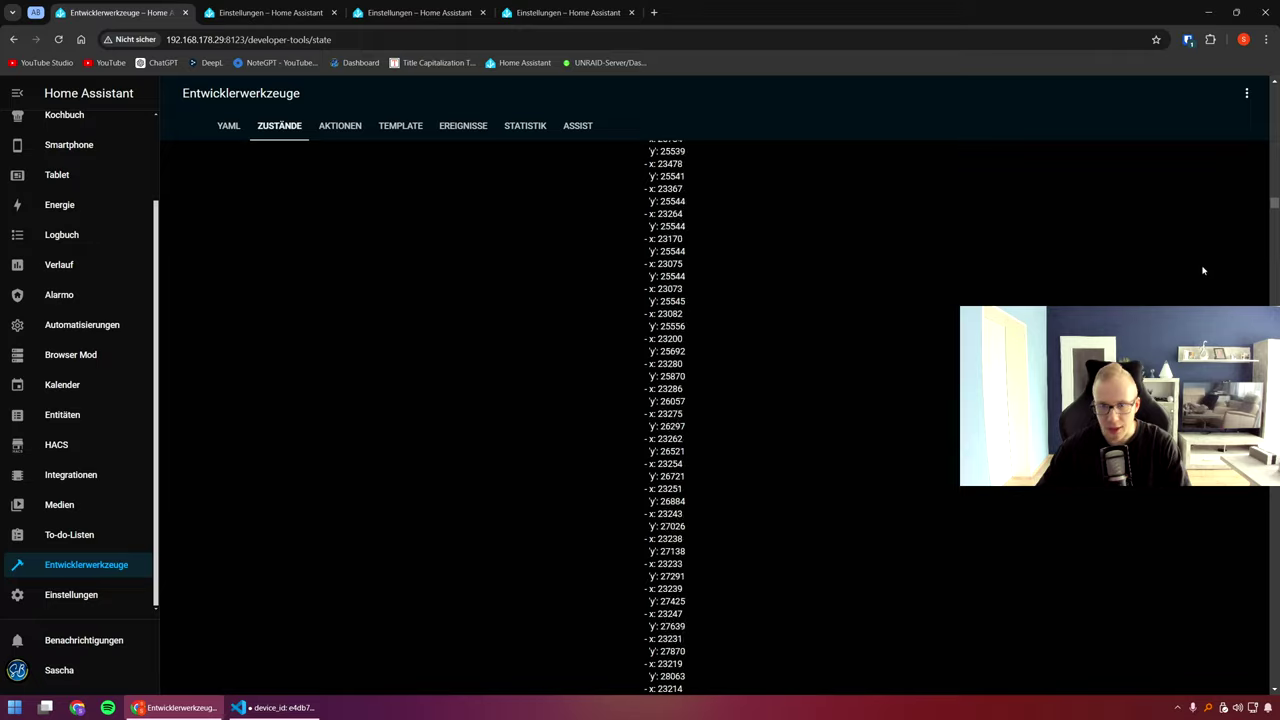
{"action": "left_click_drag", "start_coordinate": [1274, 187], "coordinate": [1274, 172]}
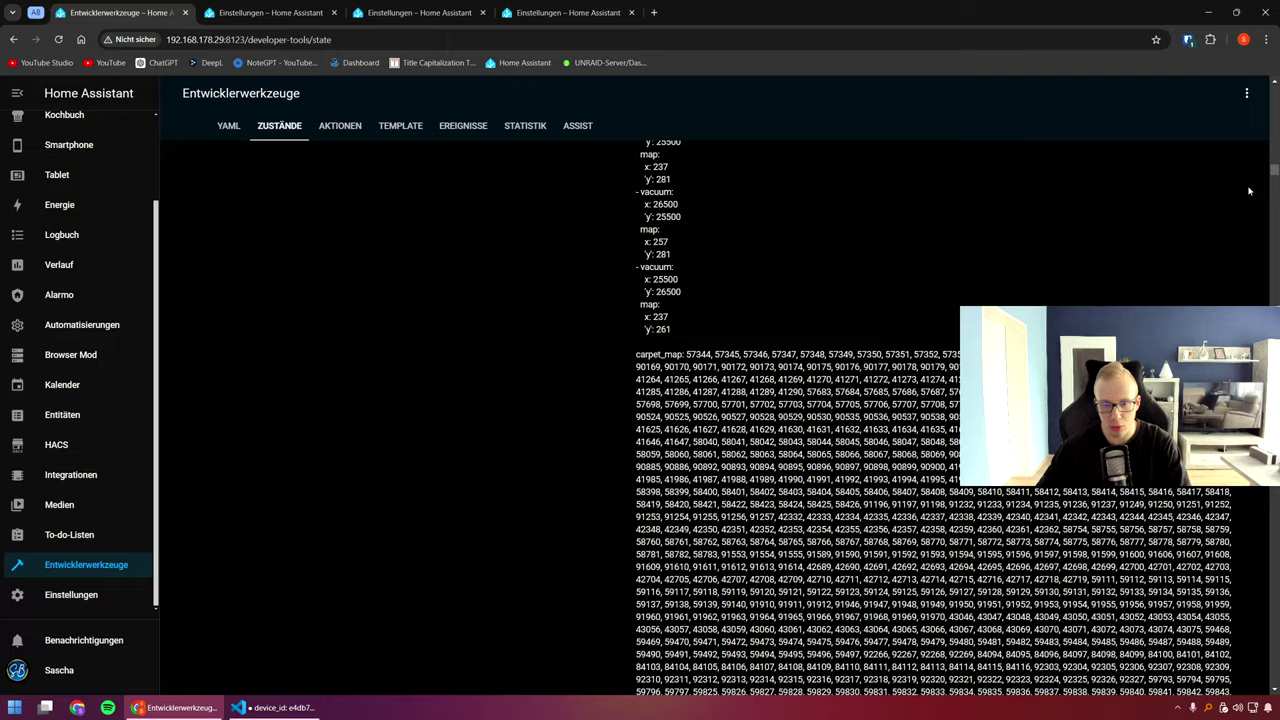
{"action": "scroll", "coordinate": [275, 485], "scroll_direction": "up", "scroll_amount": 3}
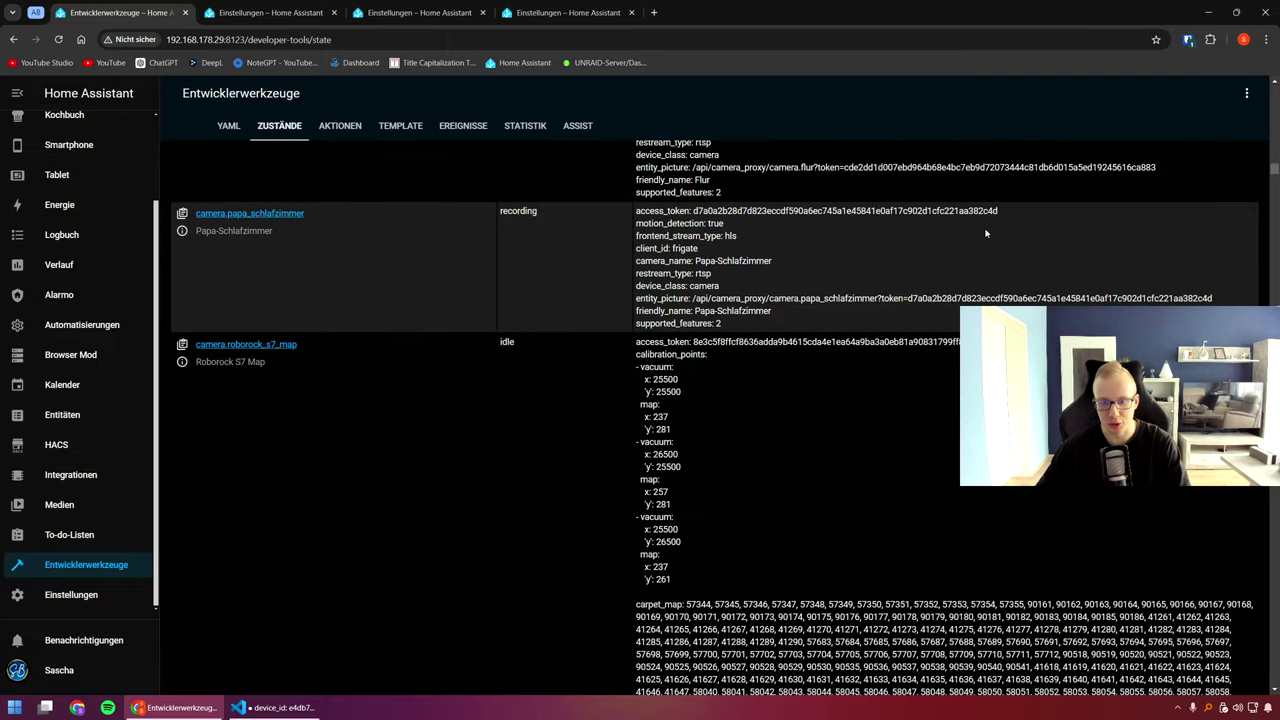
{"action": "scroll", "coordinate": [985, 233], "scroll_direction": "down", "scroll_amount": 2}
{"action": "scroll", "coordinate": [985, 233], "scroll_direction": "up", "scroll_amount": 2}
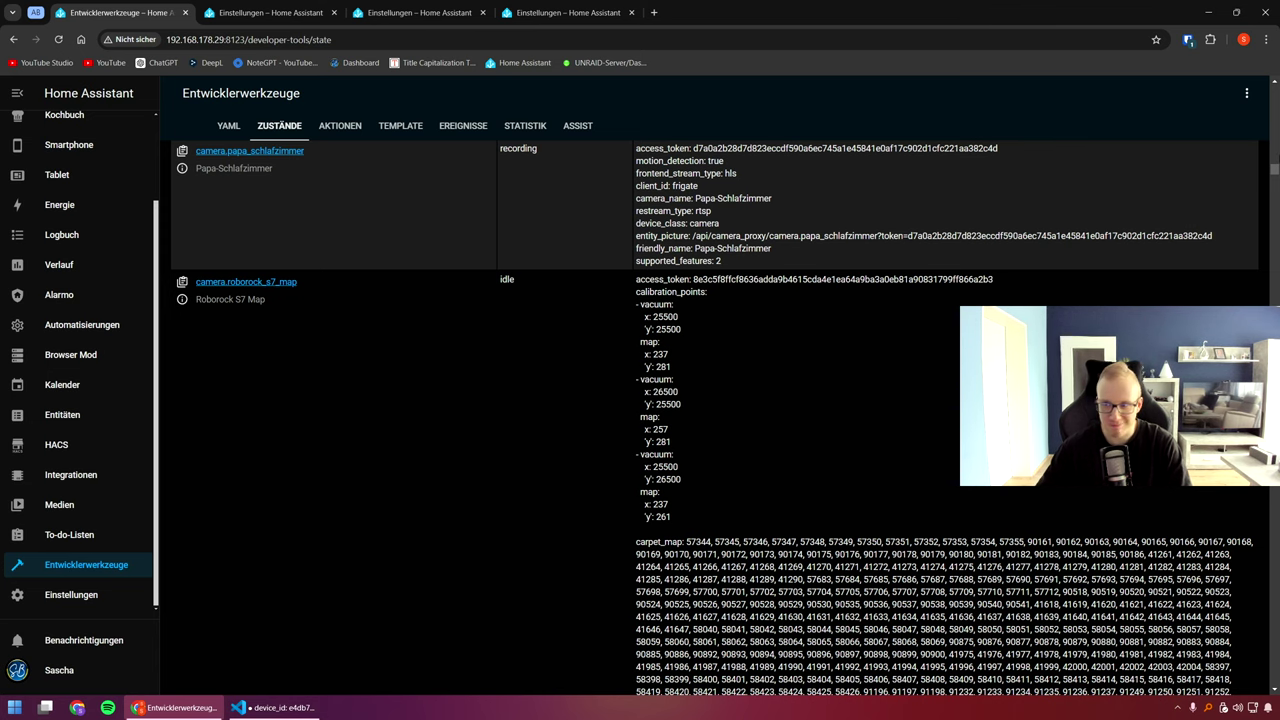
Examine the states and attributes of the Dimmer Küche sensors, and search the page for iphone_se.
{"action": "scroll", "coordinate": [715, 415], "scroll_direction": "down", "scroll_amount": 20}
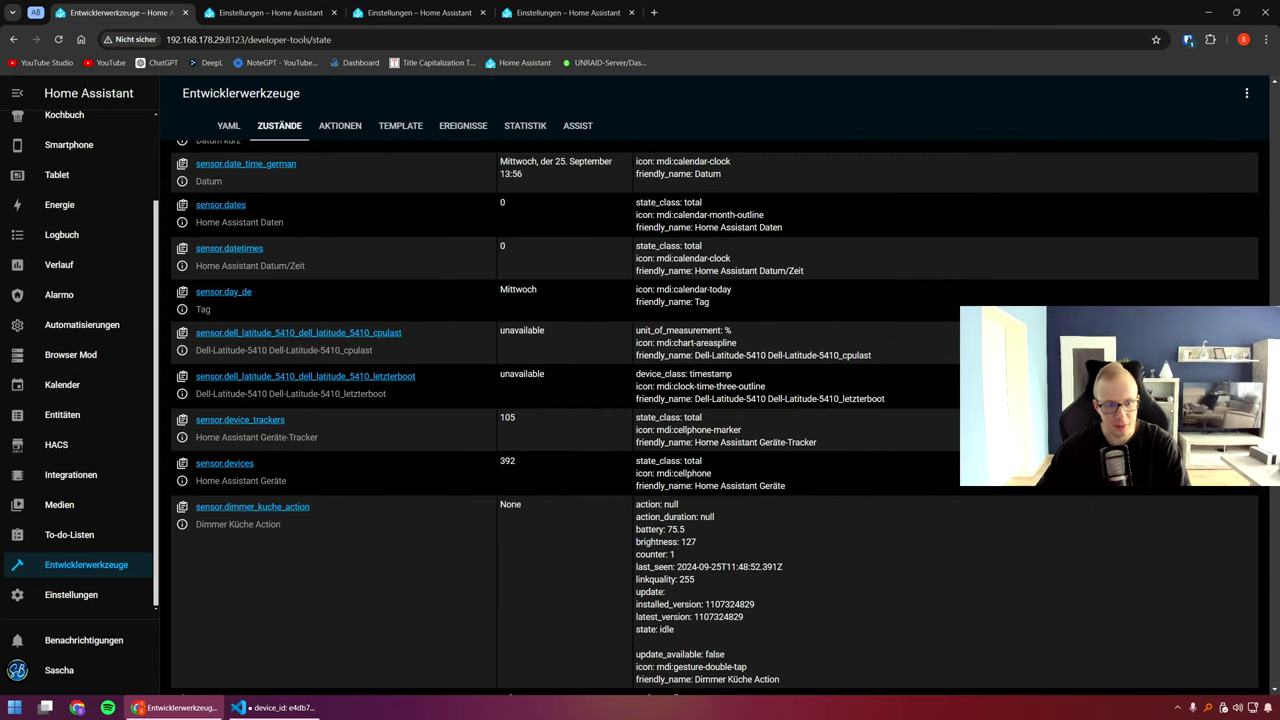
{"action": "scroll", "coordinate": [560, 460], "scroll_direction": "down", "scroll_amount": 4}
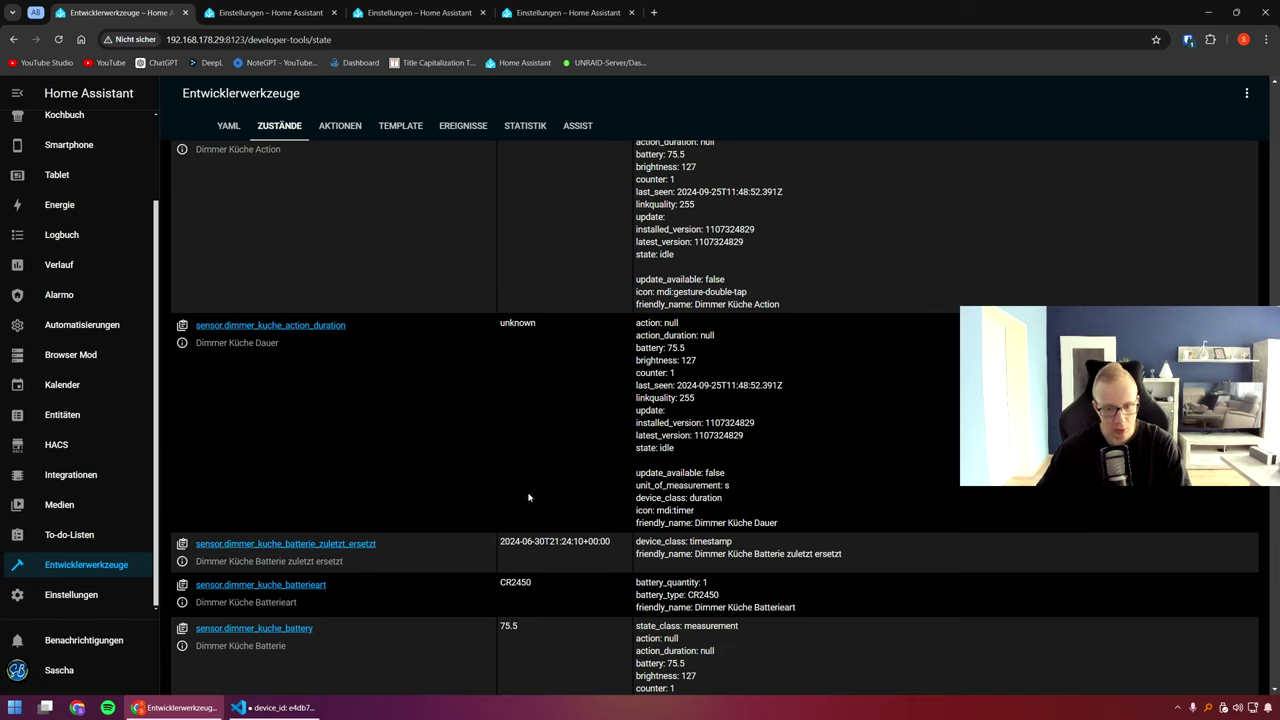
{"action": "scroll", "coordinate": [448, 531], "scroll_direction": "down", "scroll_amount": 1}
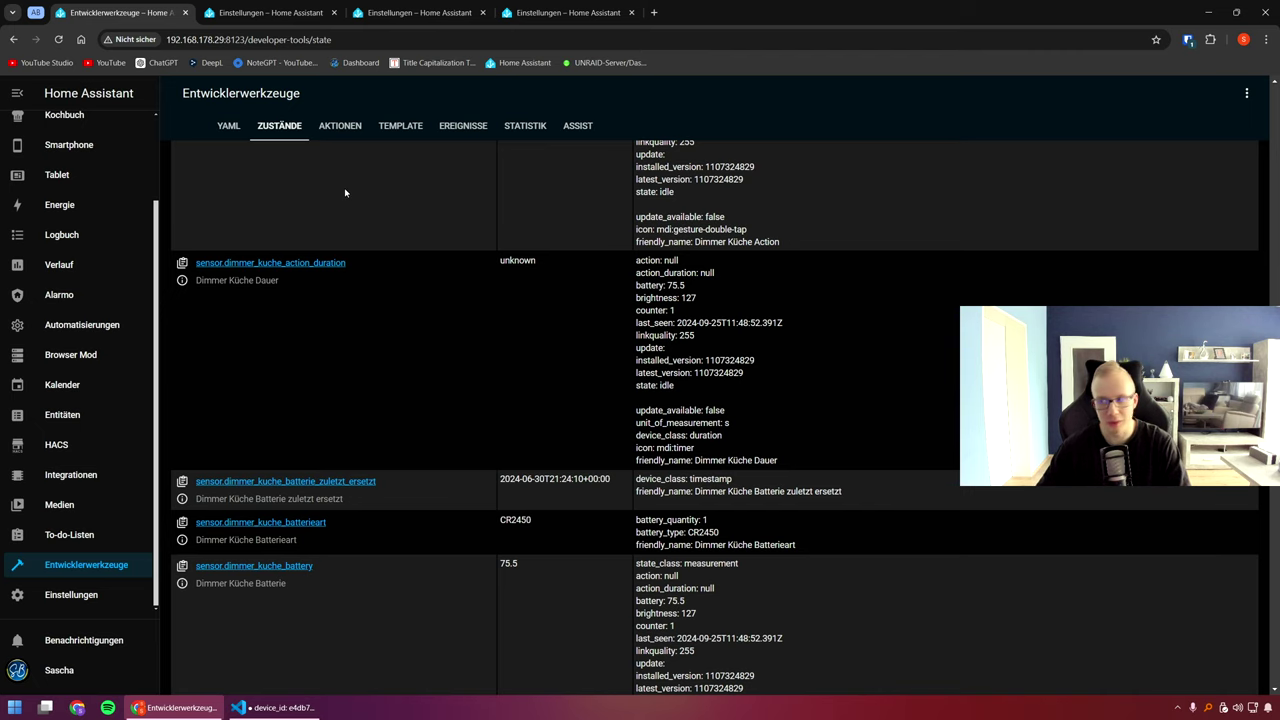
{"action": "key", "text": "ctrl+f"}
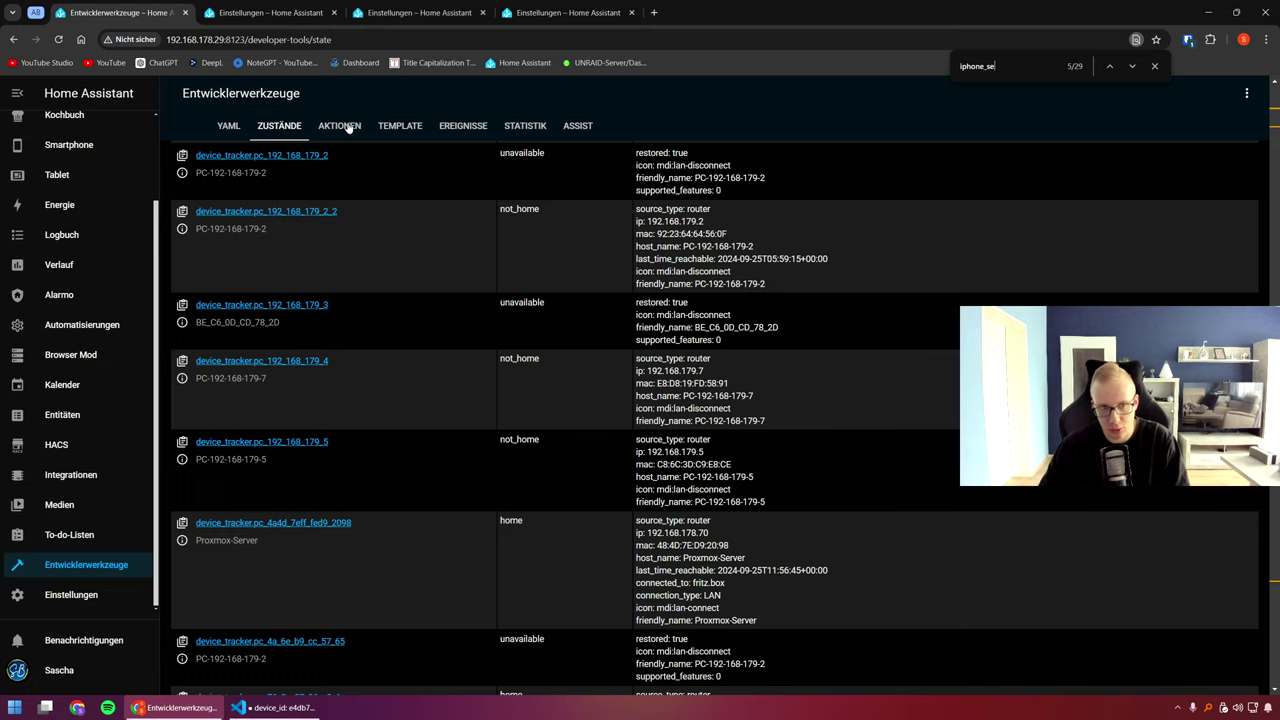
Show the actions tool and look through the available actions from AdGuard Home and Alarmo to Automatisierung, Backup and Browser mod.
{"action": "left_click", "coordinate": [340, 126]}
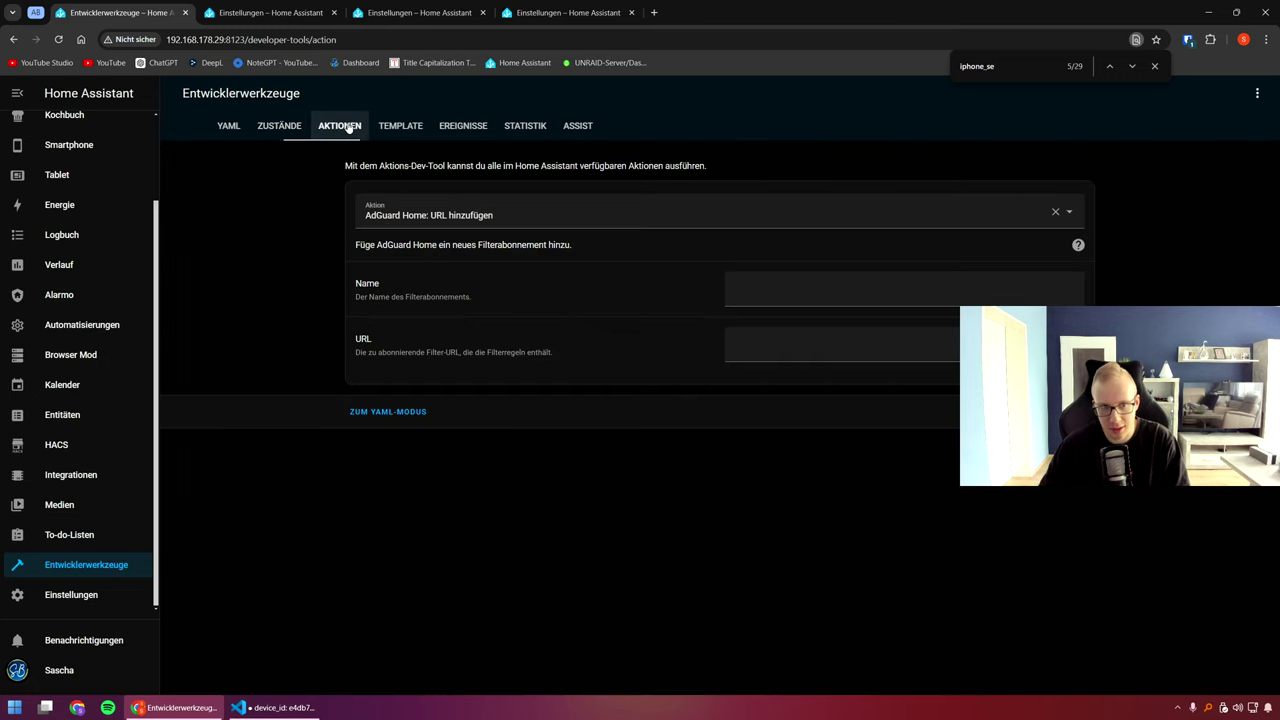
{"action": "left_click", "coordinate": [534, 216]}
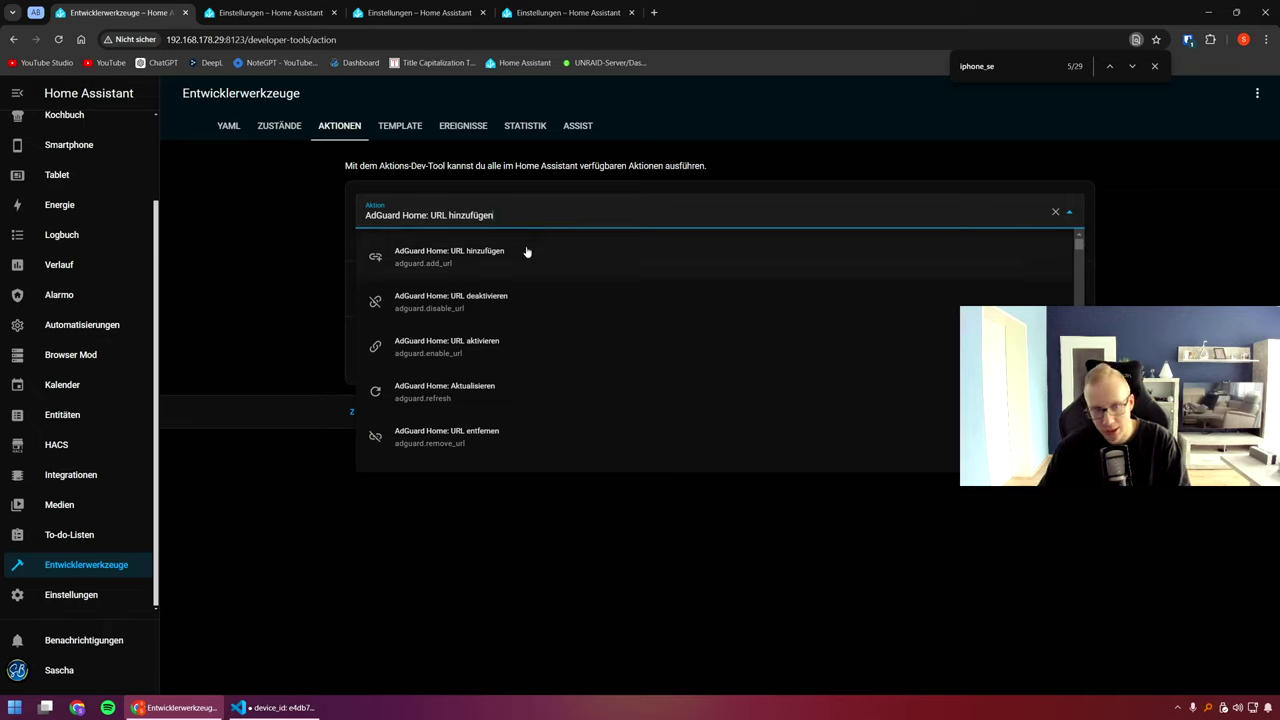
{"action": "scroll", "coordinate": [432, 282], "scroll_direction": "down", "scroll_amount": 2}
{"action": "scroll", "coordinate": [432, 282], "scroll_direction": "down", "scroll_amount": 1}
{"action": "scroll", "coordinate": [434, 290], "scroll_direction": "up", "scroll_amount": 3}
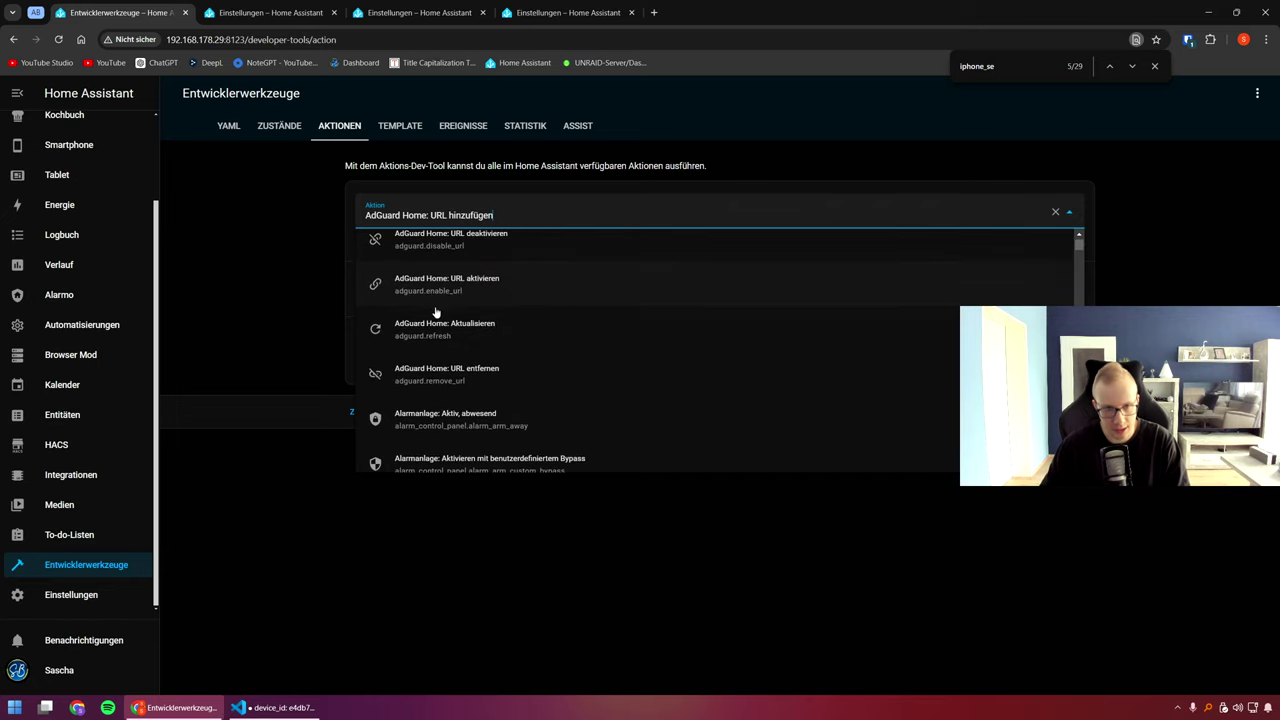
{"action": "scroll", "coordinate": [515, 281], "scroll_direction": "down", "scroll_amount": 5}
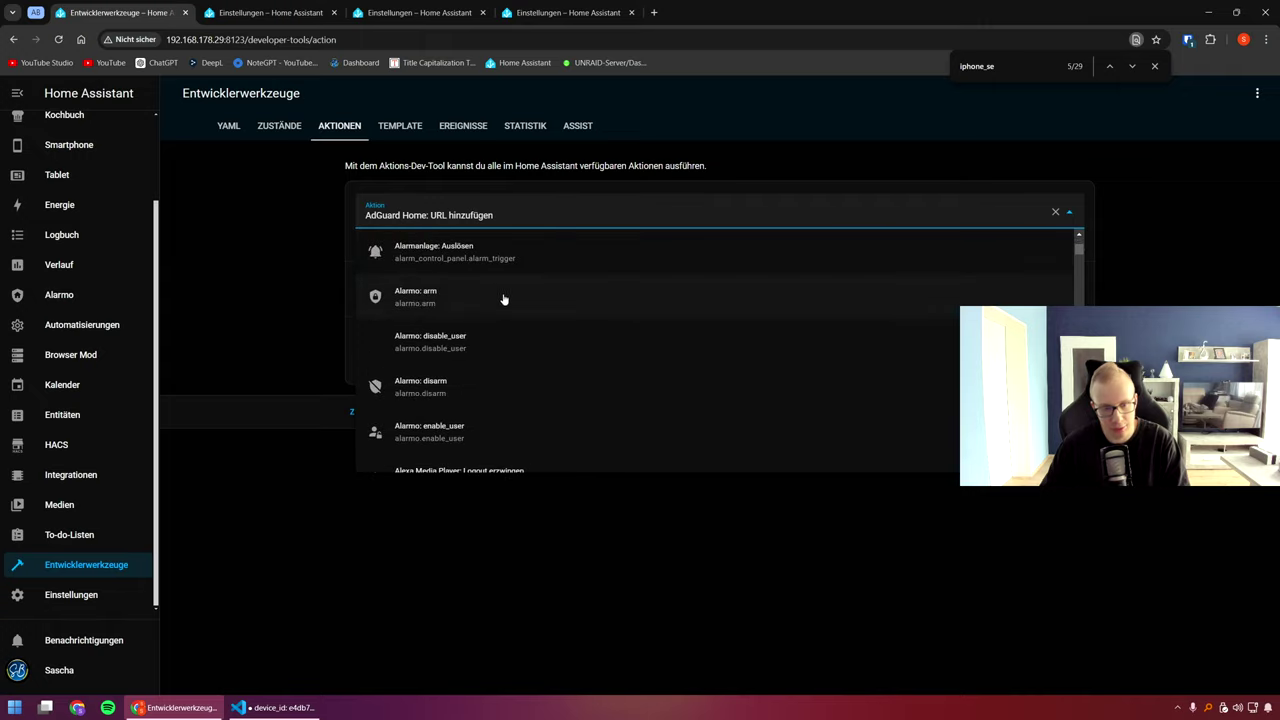
{"action": "scroll", "coordinate": [450, 314], "scroll_direction": "up", "scroll_amount": 3}
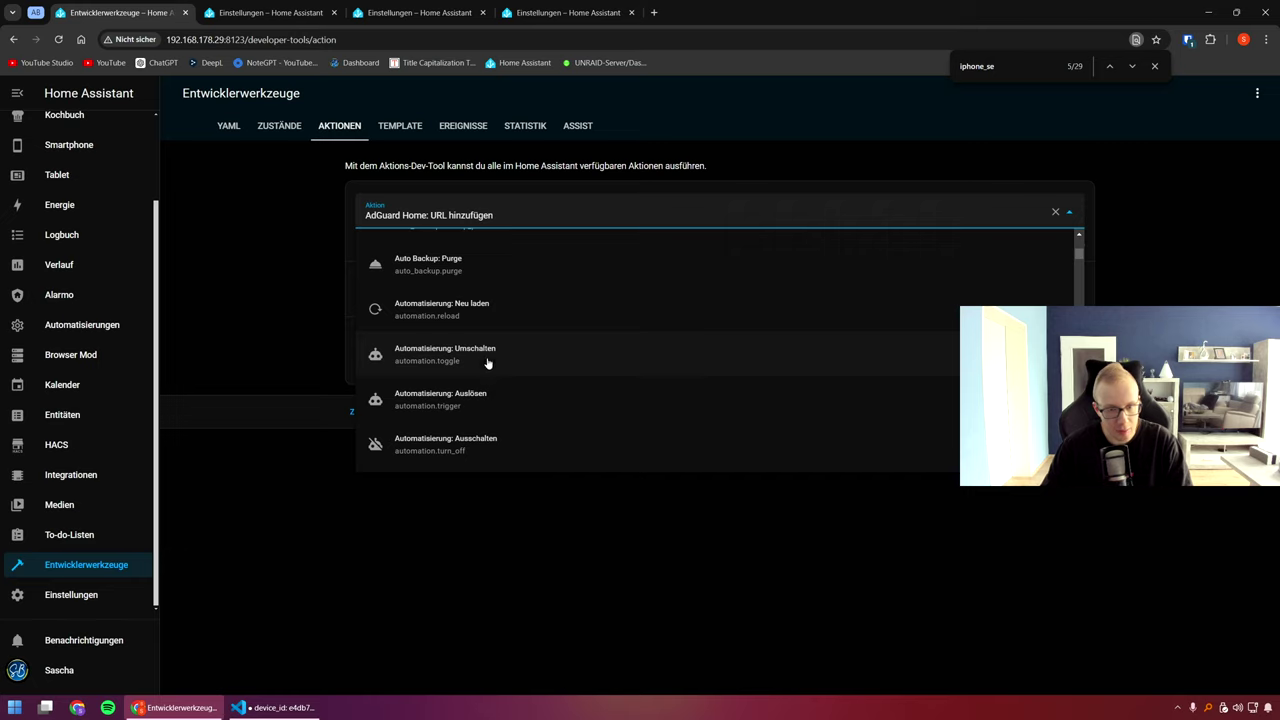
{"action": "scroll", "coordinate": [486, 362], "scroll_direction": "down", "scroll_amount": 1}
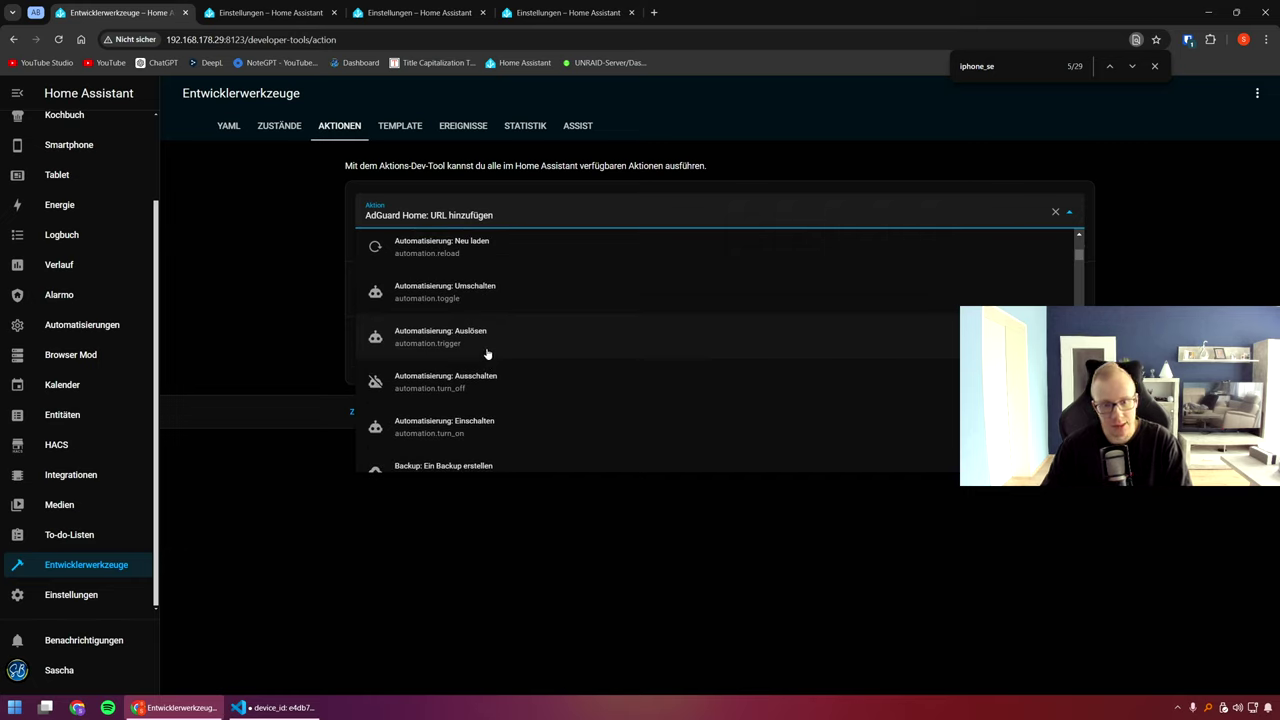
{"action": "scroll", "coordinate": [487, 354], "scroll_direction": "down", "scroll_amount": 3}
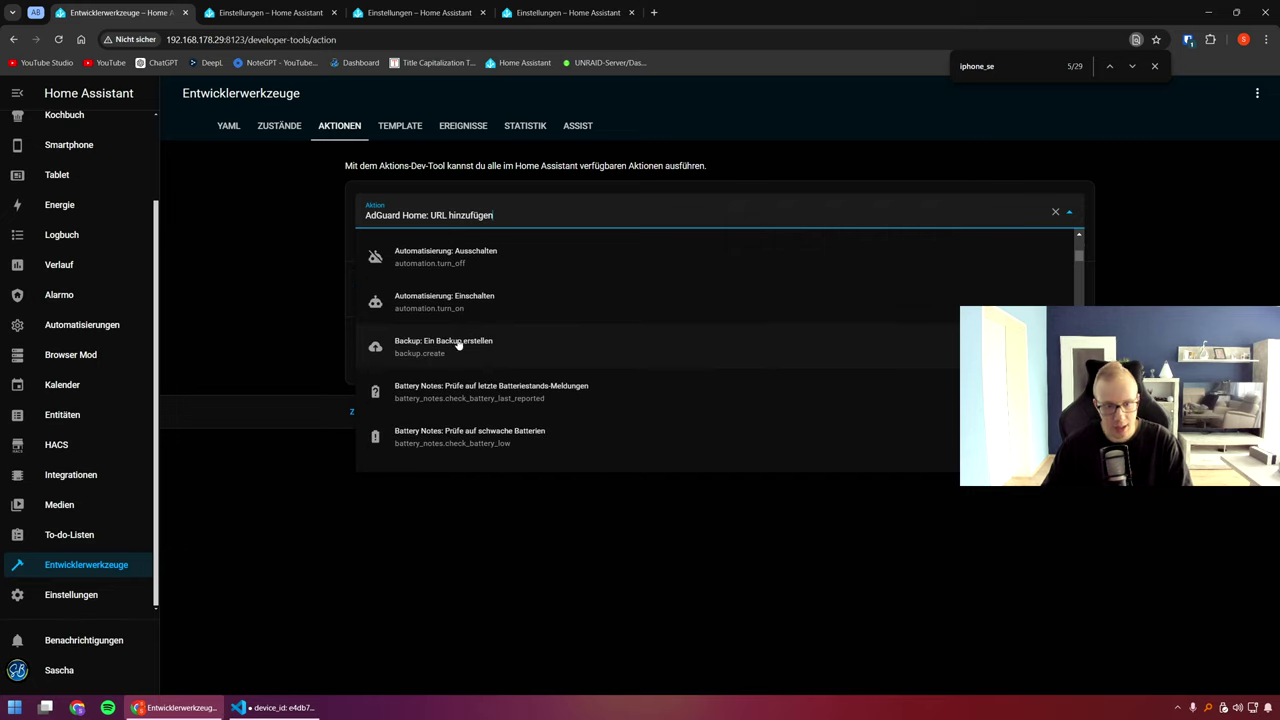
{"action": "scroll", "coordinate": [458, 344], "scroll_direction": "down", "scroll_amount": 3}
{"action": "scroll", "coordinate": [456, 331], "scroll_direction": "down", "scroll_amount": 10}
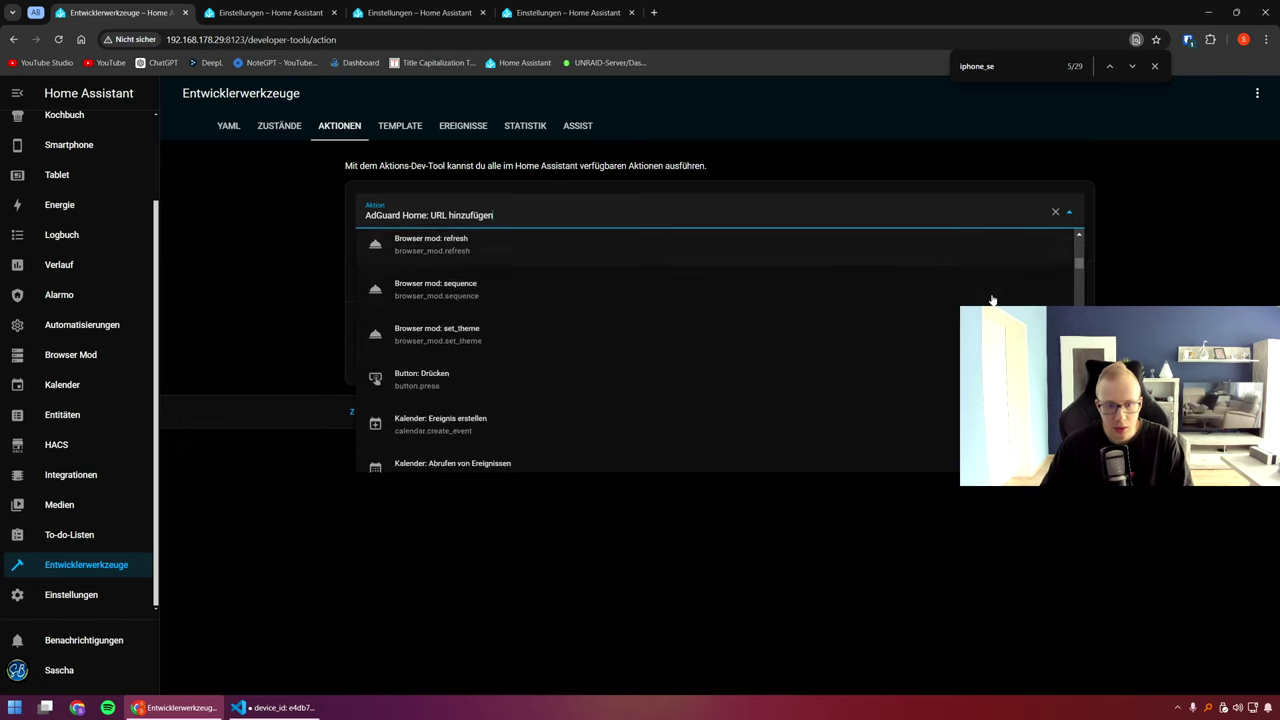
Examine the calendar and camera actions in the list of available actions.
{"action": "left_click_drag", "start_coordinate": [1079, 266], "coordinate": [922, 318]}
{"action": "scroll", "coordinate": [920, 320], "scroll_direction": "up", "scroll_amount": 2}
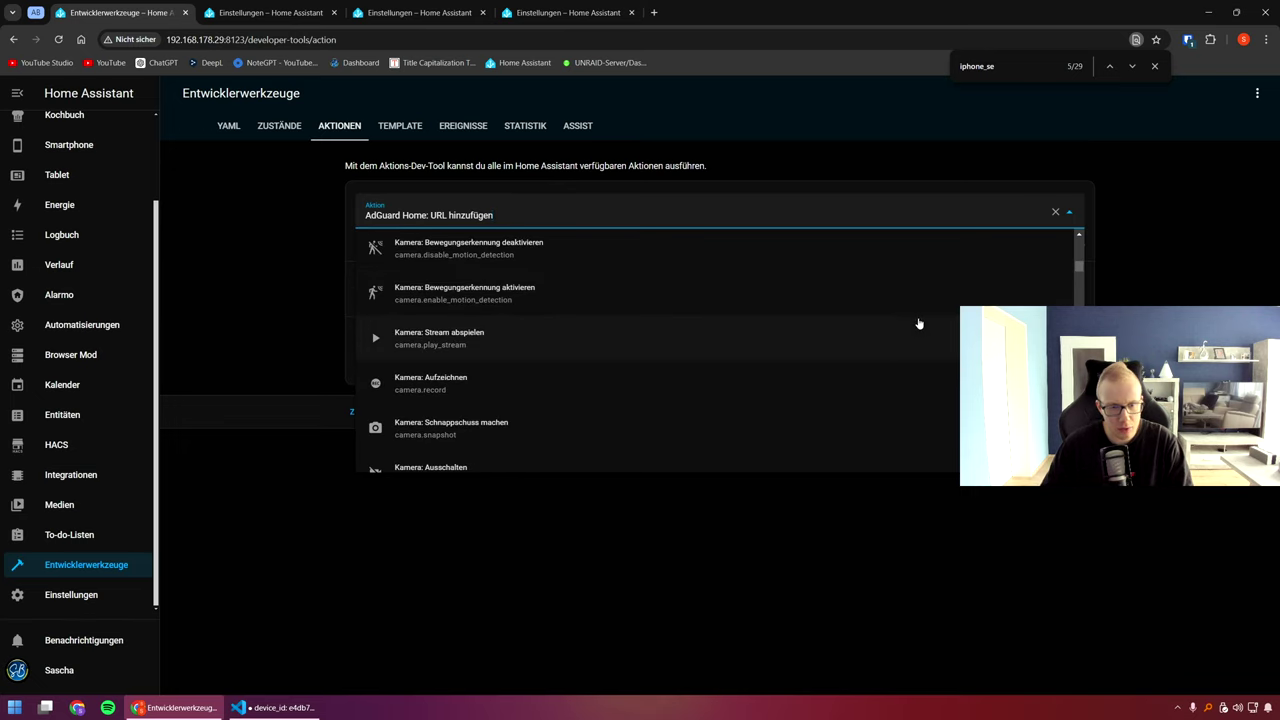
{"action": "scroll", "coordinate": [820, 345], "scroll_direction": "up", "scroll_amount": 3}
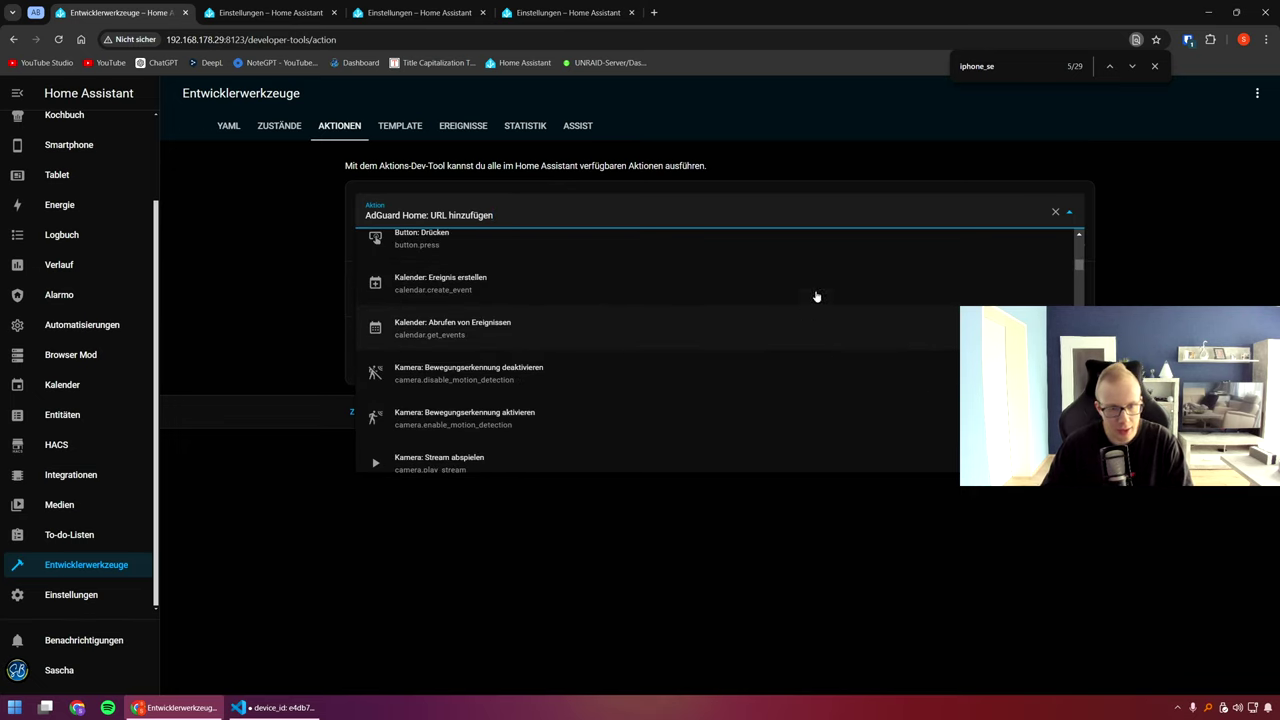
{"action": "scroll", "coordinate": [960, 297], "scroll_direction": "down", "scroll_amount": 3}
{"action": "scroll", "coordinate": [960, 297], "scroll_direction": "down", "scroll_amount": 2}
Examine the Home Assistant Core Integration actions, including reloading the core configuration and removing aliases, areas, devices and labels.
{"action": "left_click_drag", "start_coordinate": [1066, 283], "coordinate": [1079, 470]}
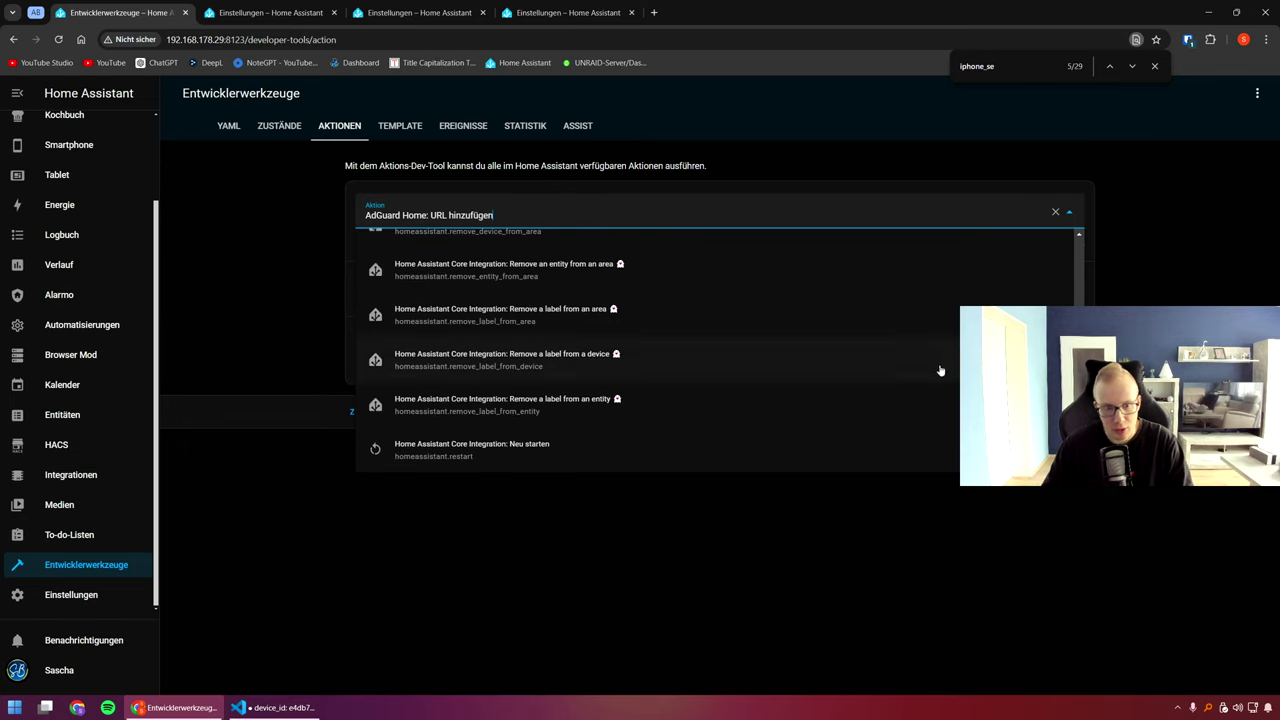
{"action": "scroll", "coordinate": [940, 369], "scroll_direction": "up", "scroll_amount": 3}
{"action": "scroll", "coordinate": [597, 300], "scroll_direction": "up", "scroll_amount": 1}
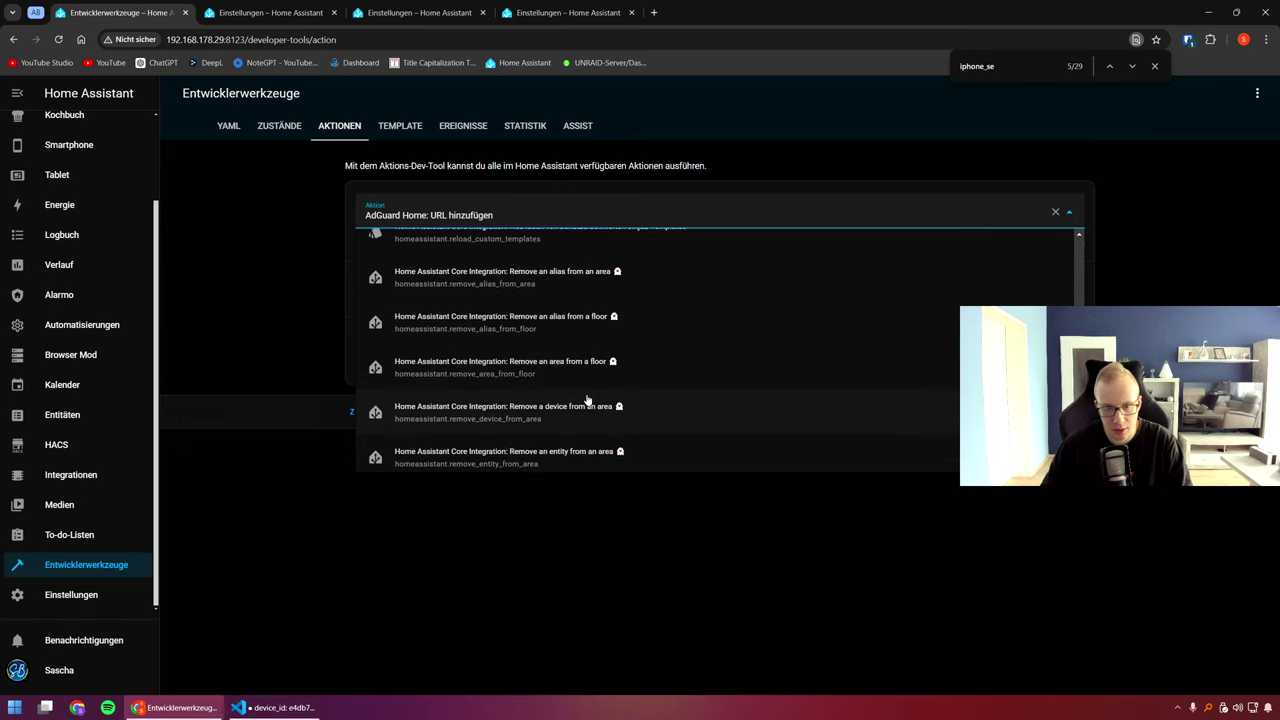
{"action": "scroll", "coordinate": [680, 390], "scroll_direction": "up", "scroll_amount": 1}
{"action": "scroll", "coordinate": [680, 403], "scroll_direction": "down", "scroll_amount": 1}
{"action": "scroll", "coordinate": [679, 403], "scroll_direction": "up", "scroll_amount": 1}
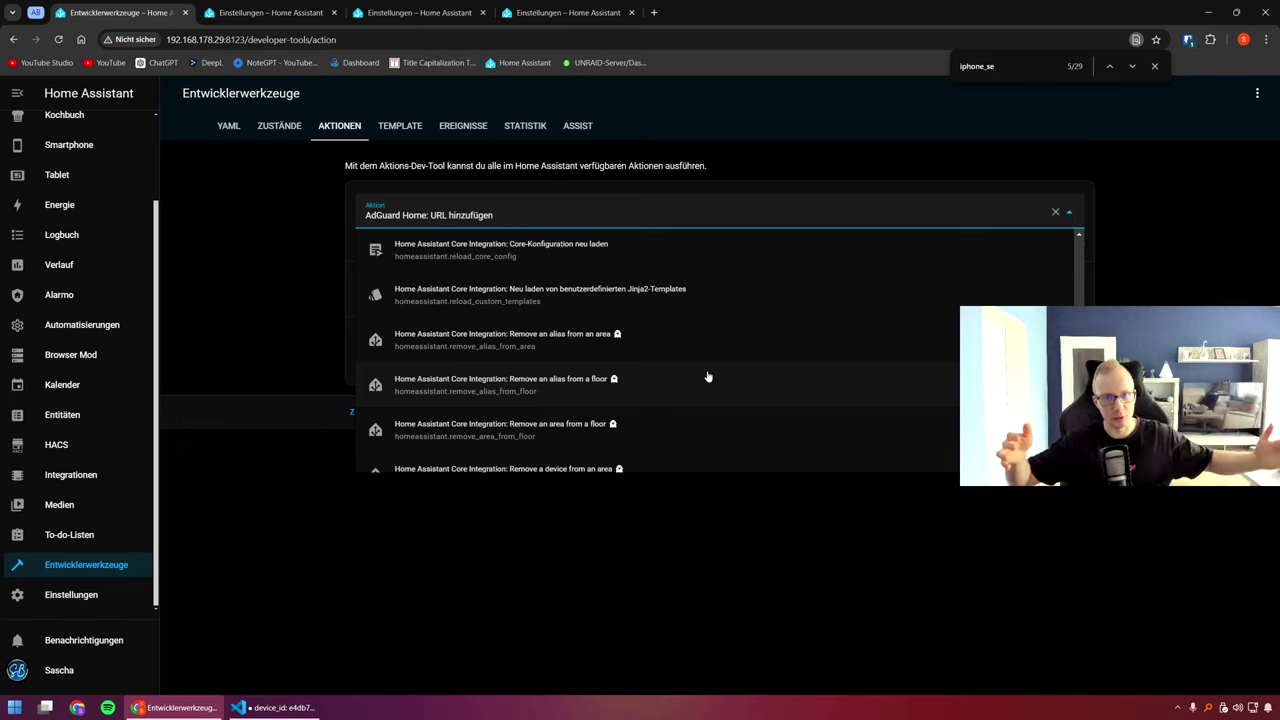
{"action": "scroll", "coordinate": [885, 346], "scroll_direction": "down", "scroll_amount": 3}
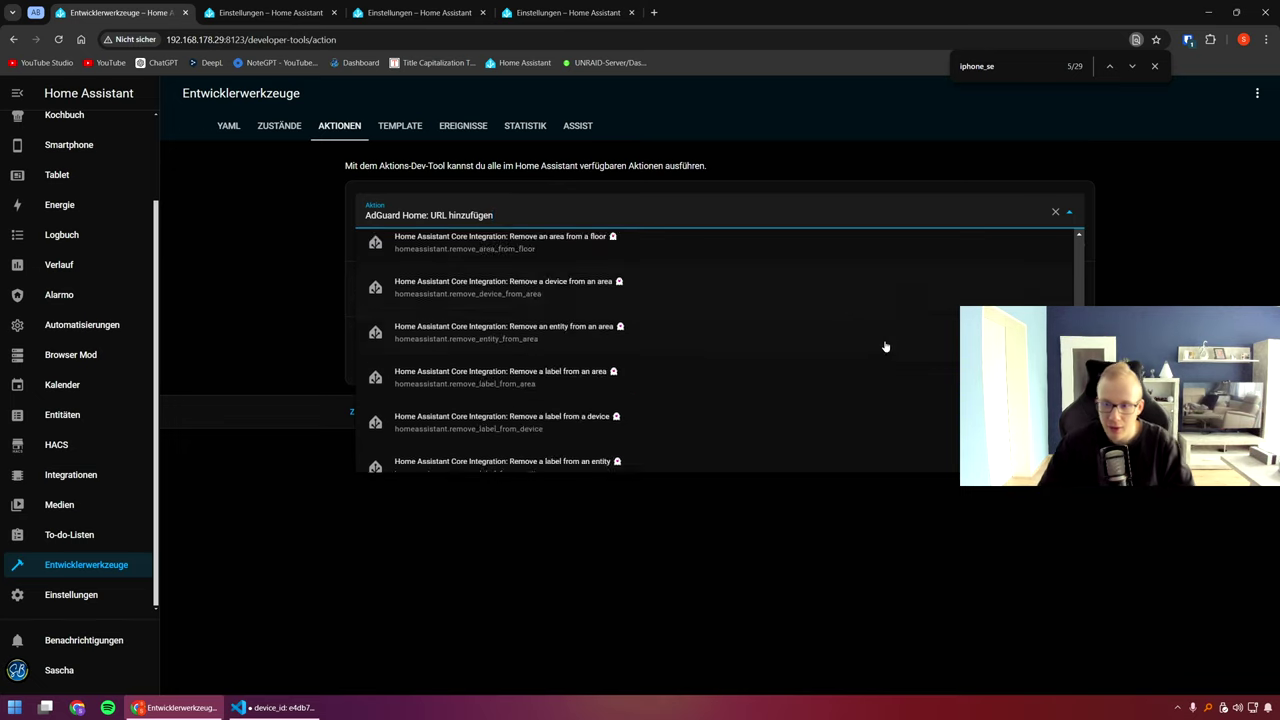
Look through the remaining actions, from input booleans and notifications to Roborock and Water Heater, and close the list without choosing one.
{"action": "scroll", "coordinate": [885, 346], "scroll_direction": "down", "scroll_amount": 10}
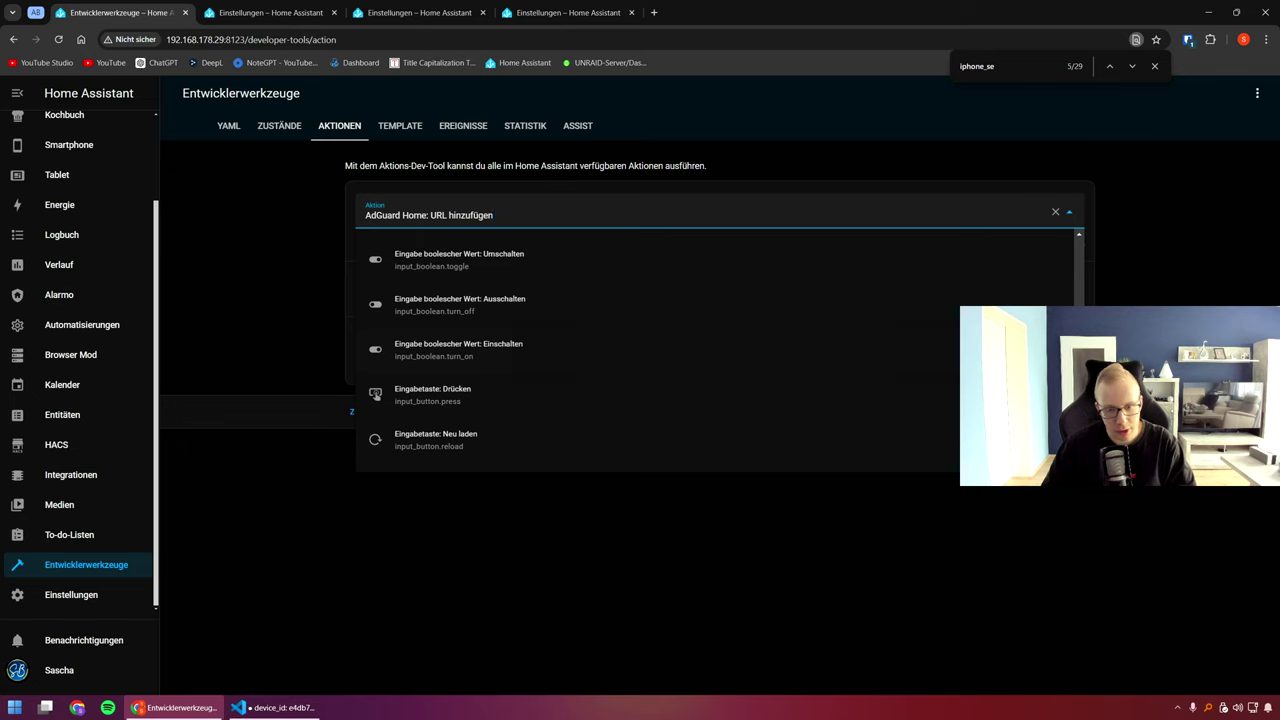
{"action": "scroll", "coordinate": [885, 346], "scroll_direction": "down", "scroll_amount": 15}
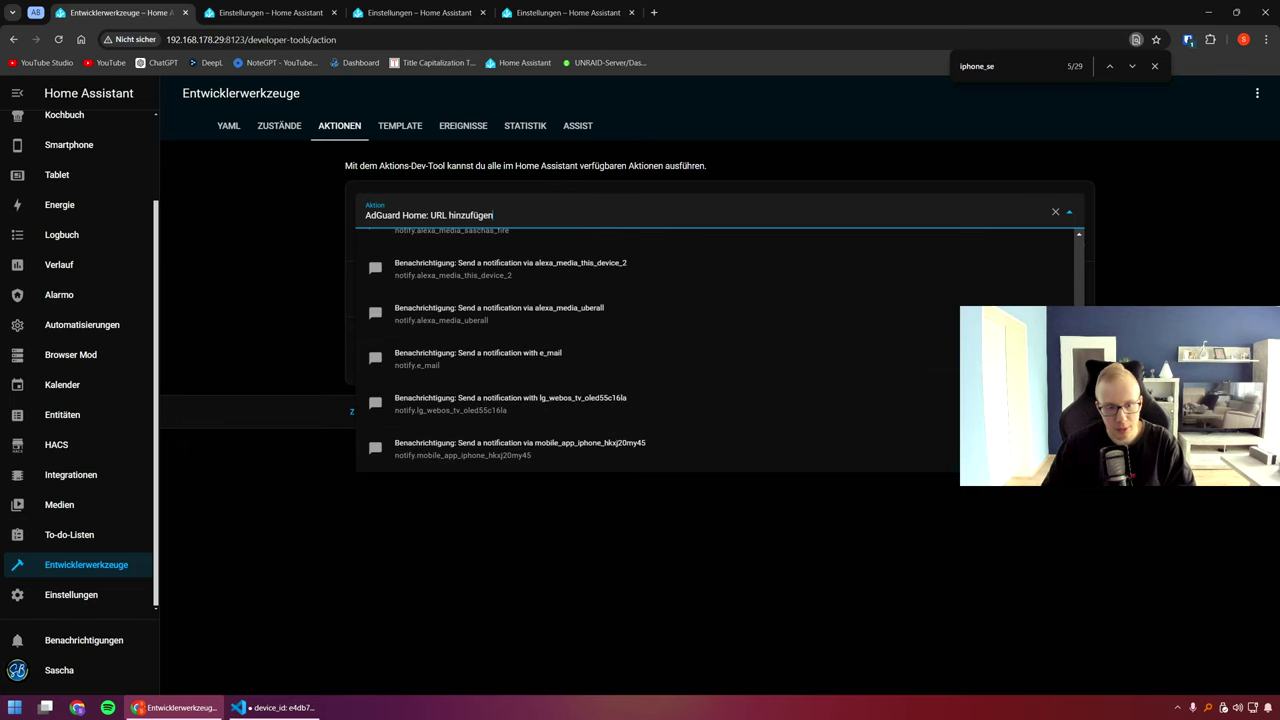
{"action": "scroll", "coordinate": [723, 371], "scroll_direction": "down", "scroll_amount": 6}
{"action": "scroll", "coordinate": [949, 371], "scroll_direction": "down", "scroll_amount": 8}
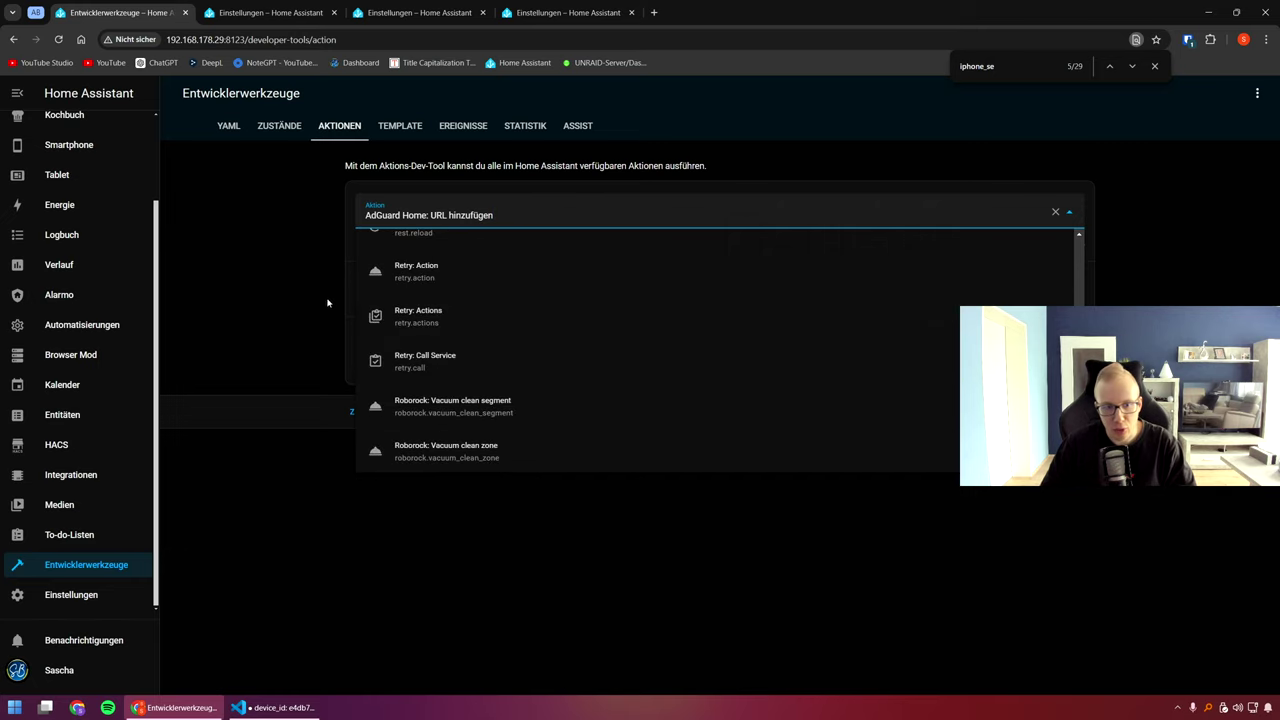
{"action": "scroll", "coordinate": [705, 296], "scroll_direction": "down", "scroll_amount": 8}
{"action": "scroll", "coordinate": [705, 296], "scroll_direction": "down", "scroll_amount": 15}
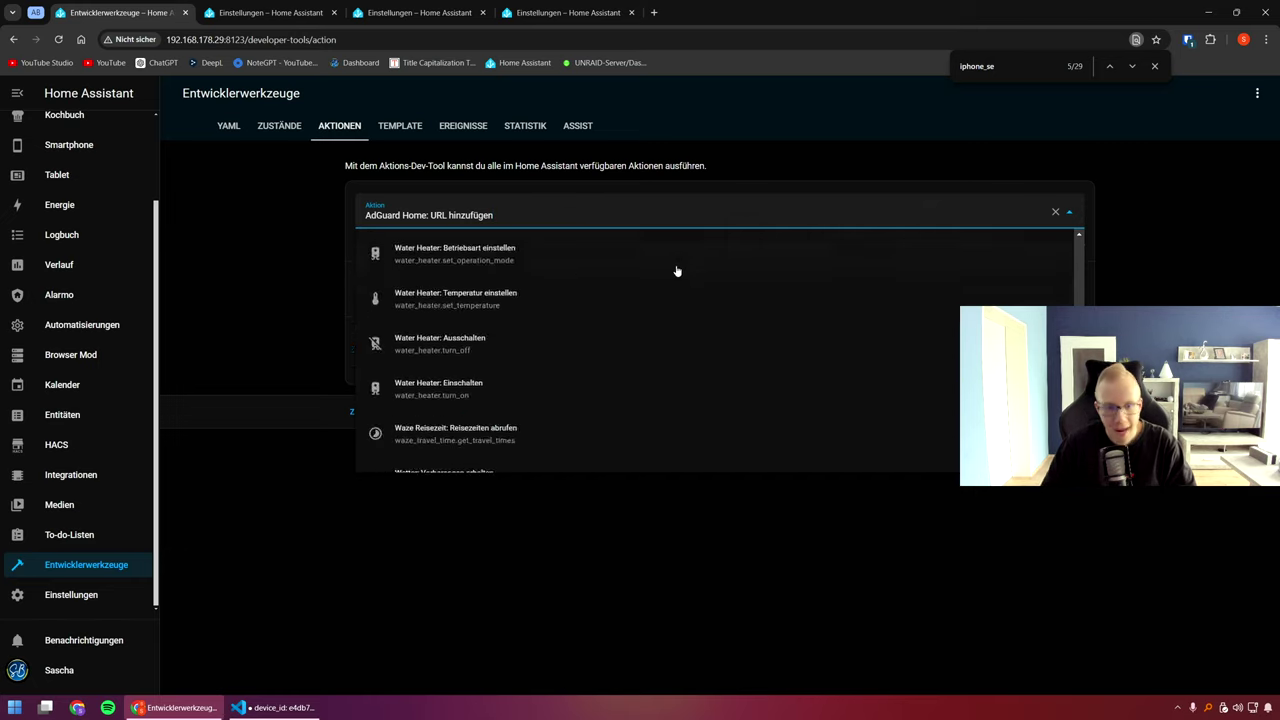
{"action": "left_click", "coordinate": [512, 520]}
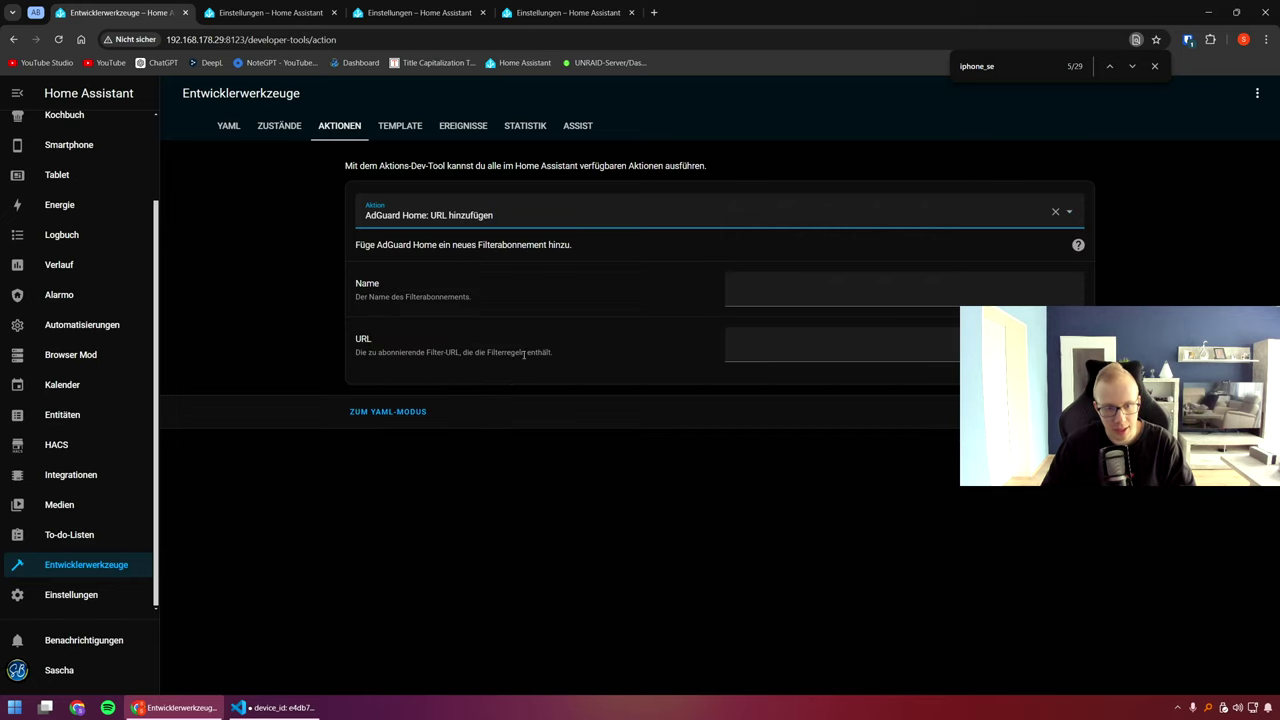
Choose Tado: Zählerstände hinzufügen as the action.
{"action": "left_click", "coordinate": [1071, 215]}
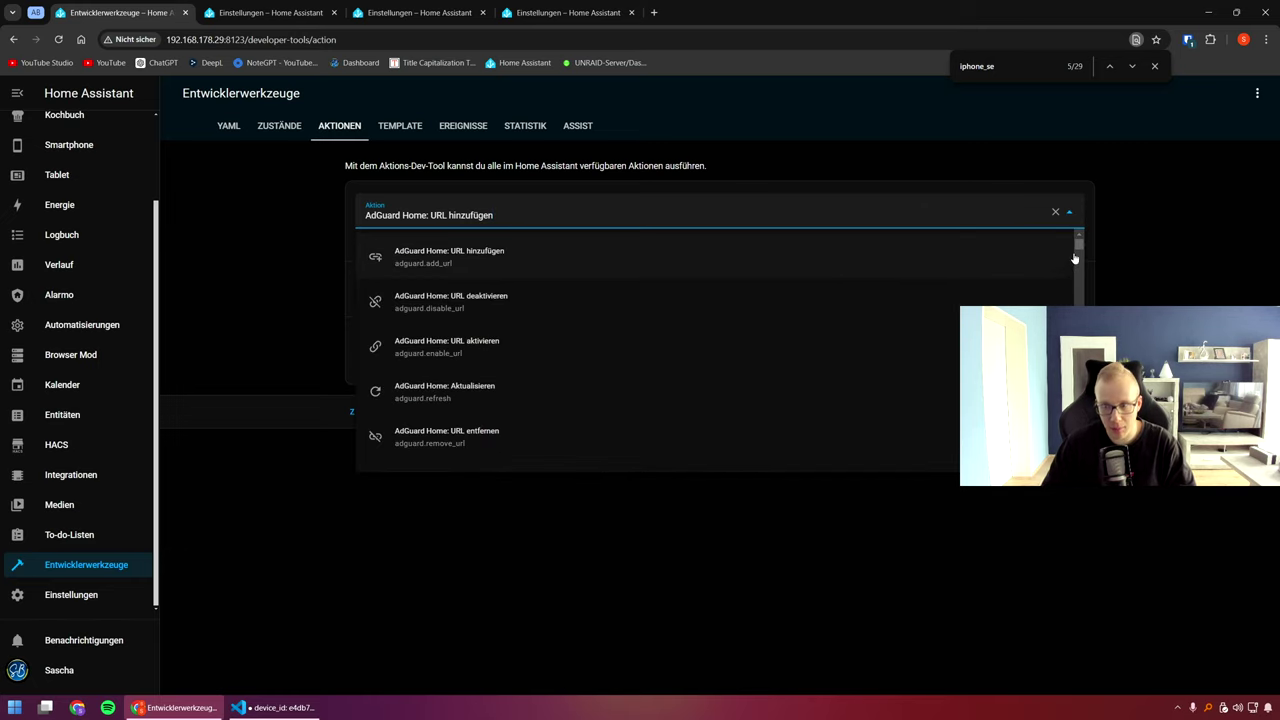
{"action": "scroll", "coordinate": [1078, 245], "scroll_direction": "down", "scroll_amount": 20}
{"action": "scroll", "coordinate": [1078, 240], "scroll_direction": "up", "scroll_amount": 1}
{"action": "scroll", "coordinate": [720, 350], "scroll_direction": "up", "scroll_amount": 3}
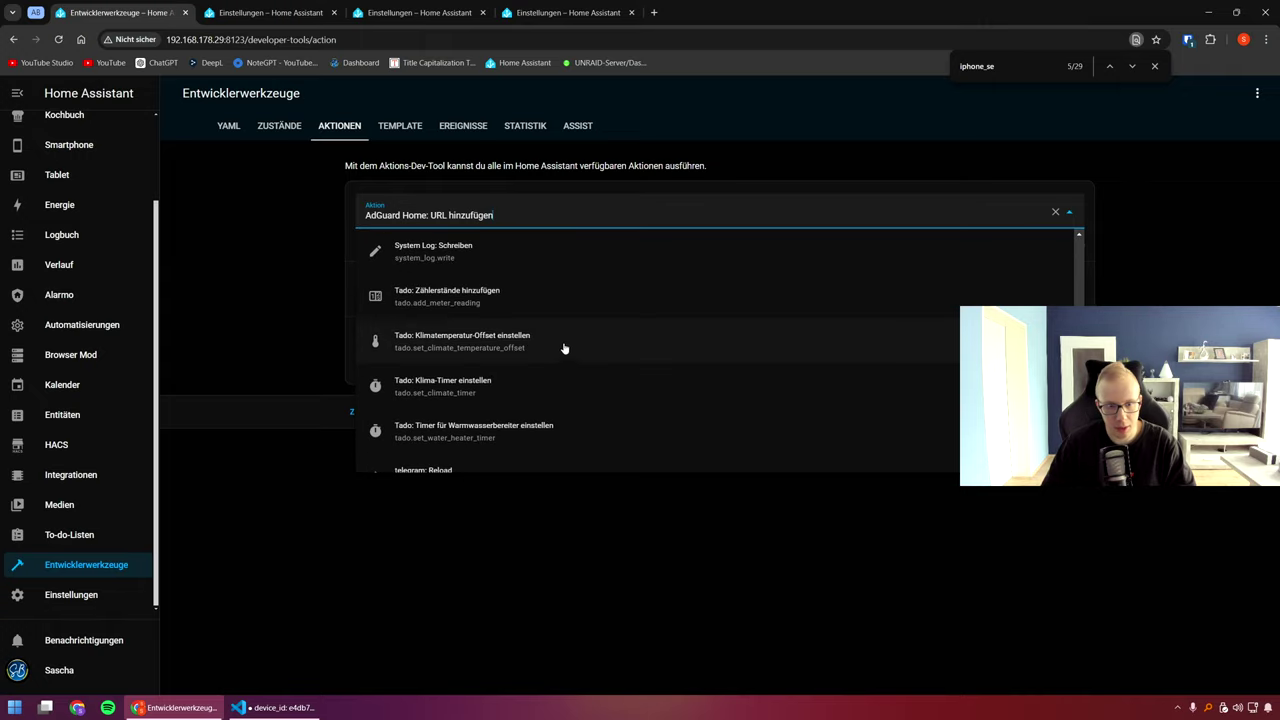
{"action": "left_click", "coordinate": [497, 300]}
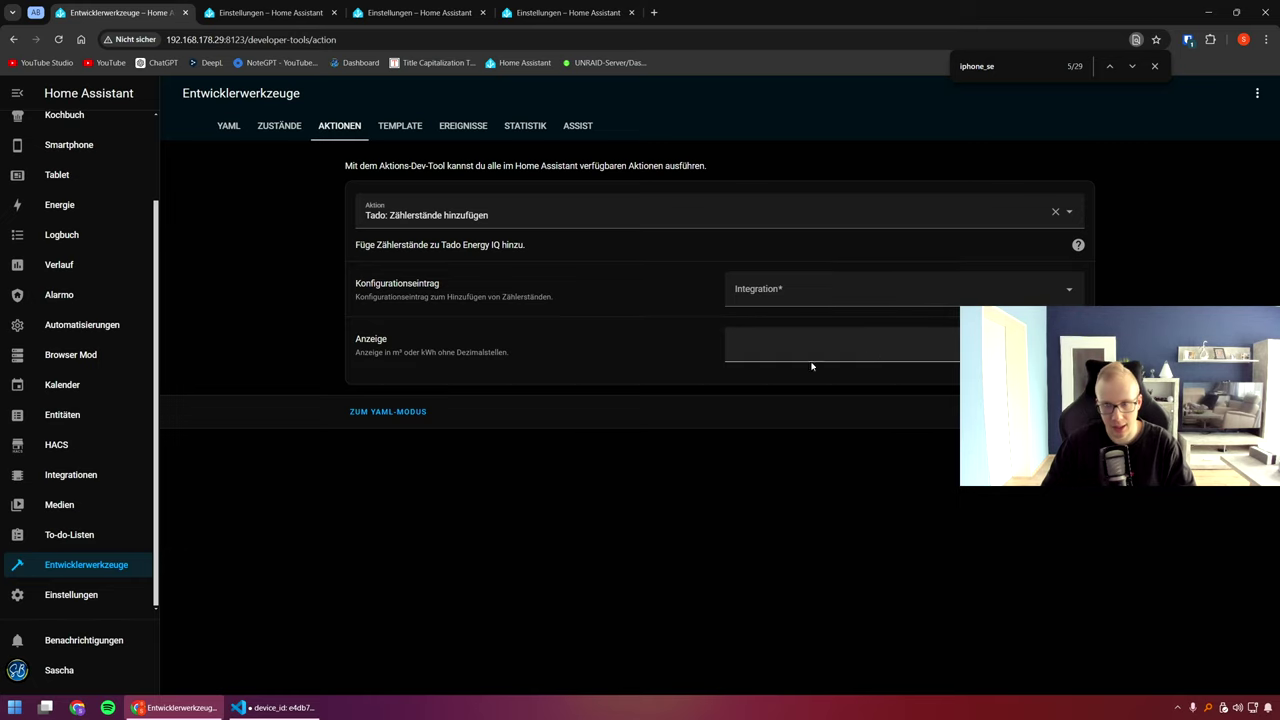
View the Tado meter reading action in YAML mode, check its config_entry description, and return to UI mode.
{"action": "left_click", "coordinate": [389, 415]}
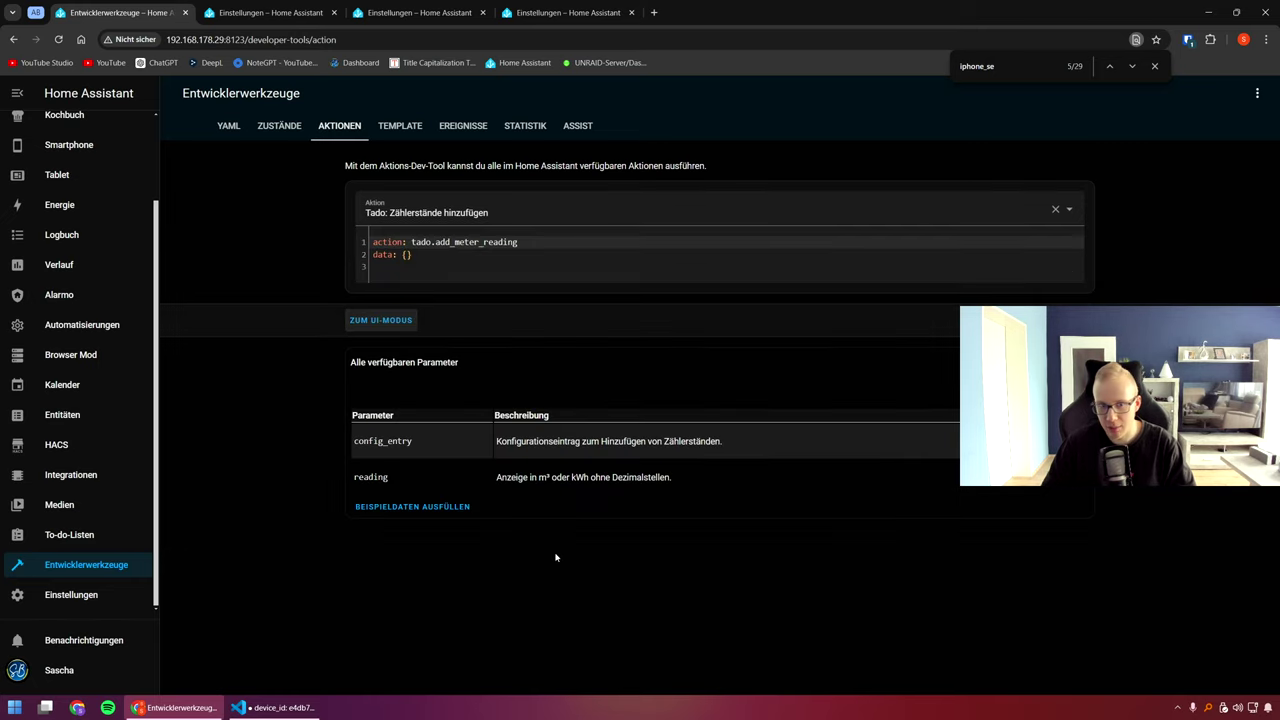
{"action": "triple_click", "coordinate": [638, 447]}
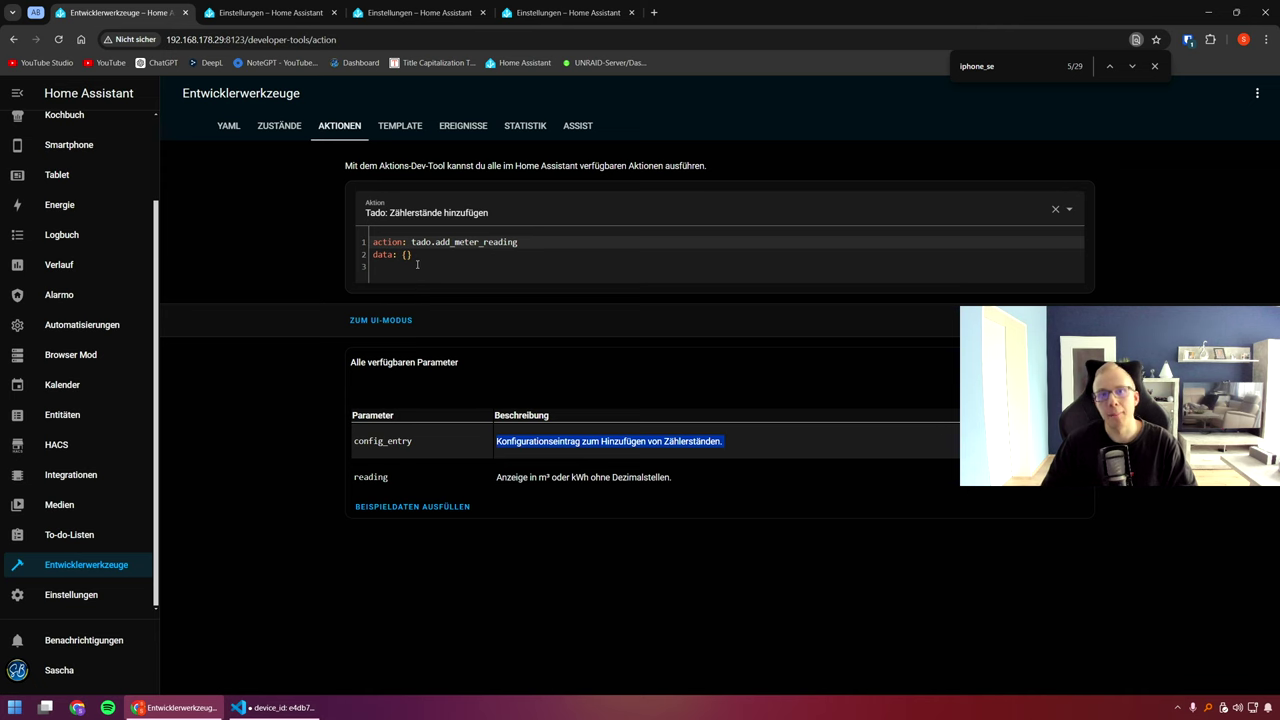
{"action": "left_click", "coordinate": [388, 319]}
Show the template editor and examine the my_test_json.temperature expression in the demo template.
{"action": "left_click", "coordinate": [402, 127]}
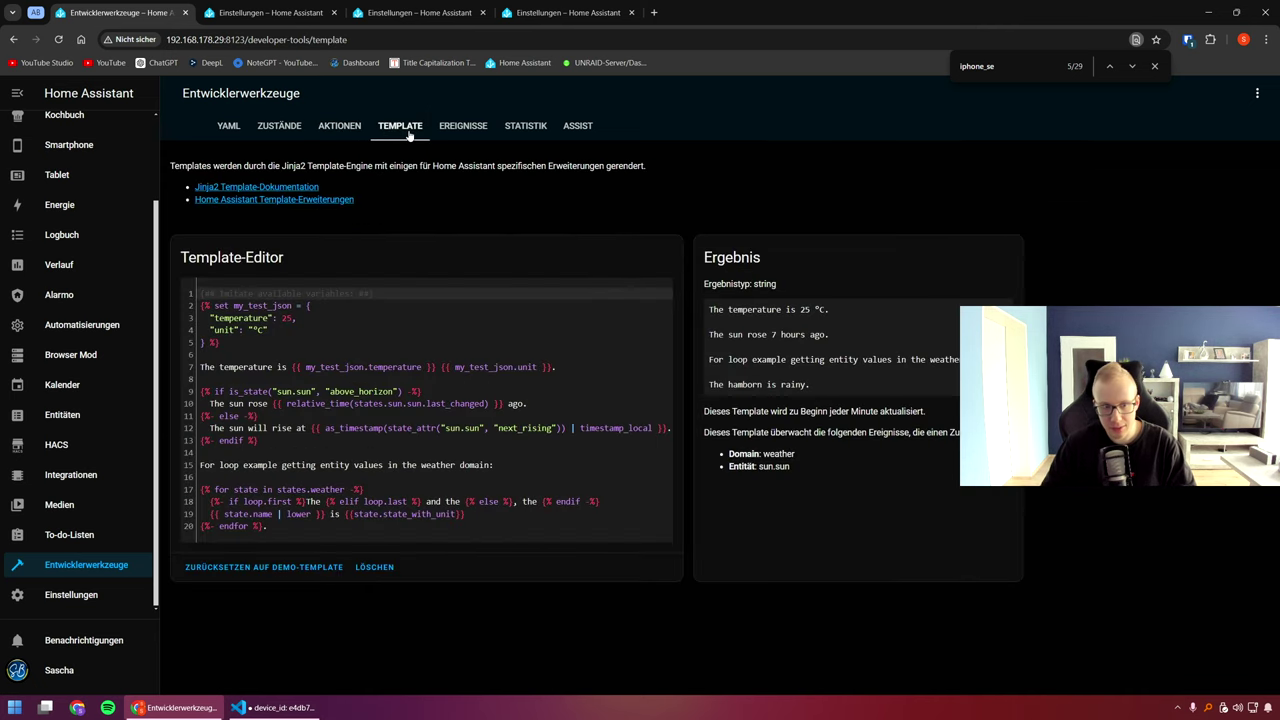
{"action": "left_click", "coordinate": [435, 381]}
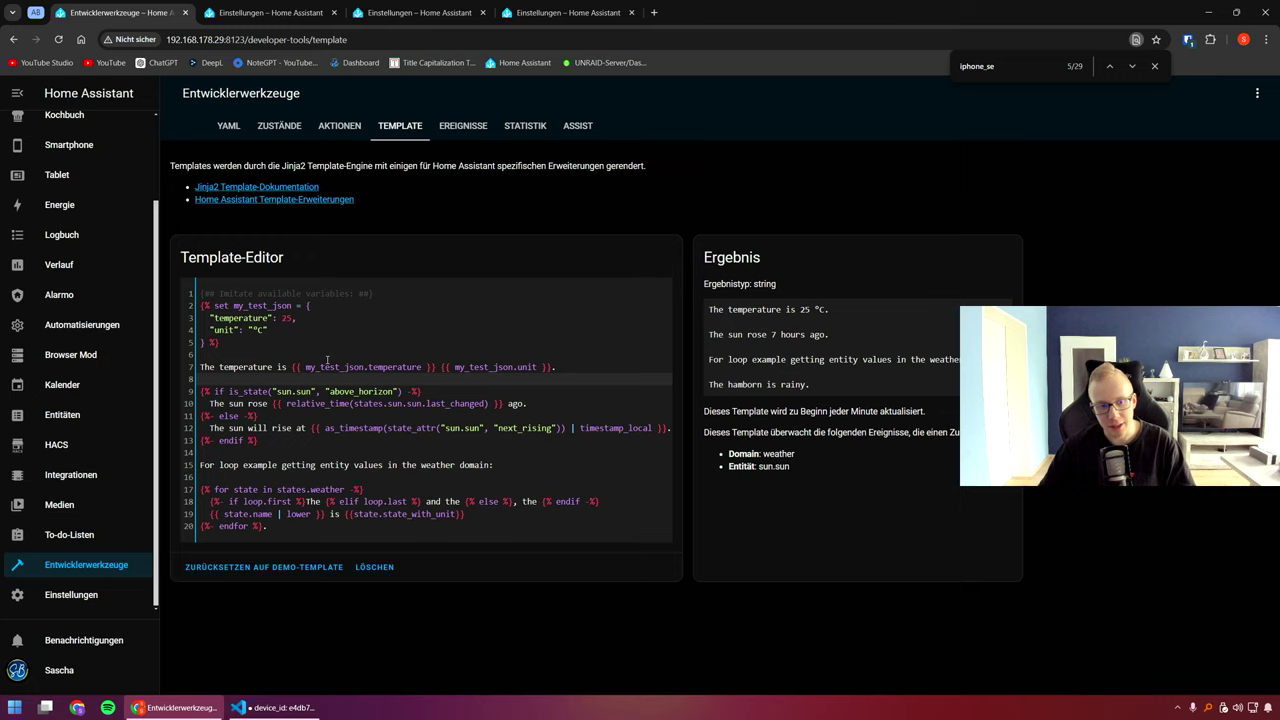
{"action": "left_click", "coordinate": [291, 367]}
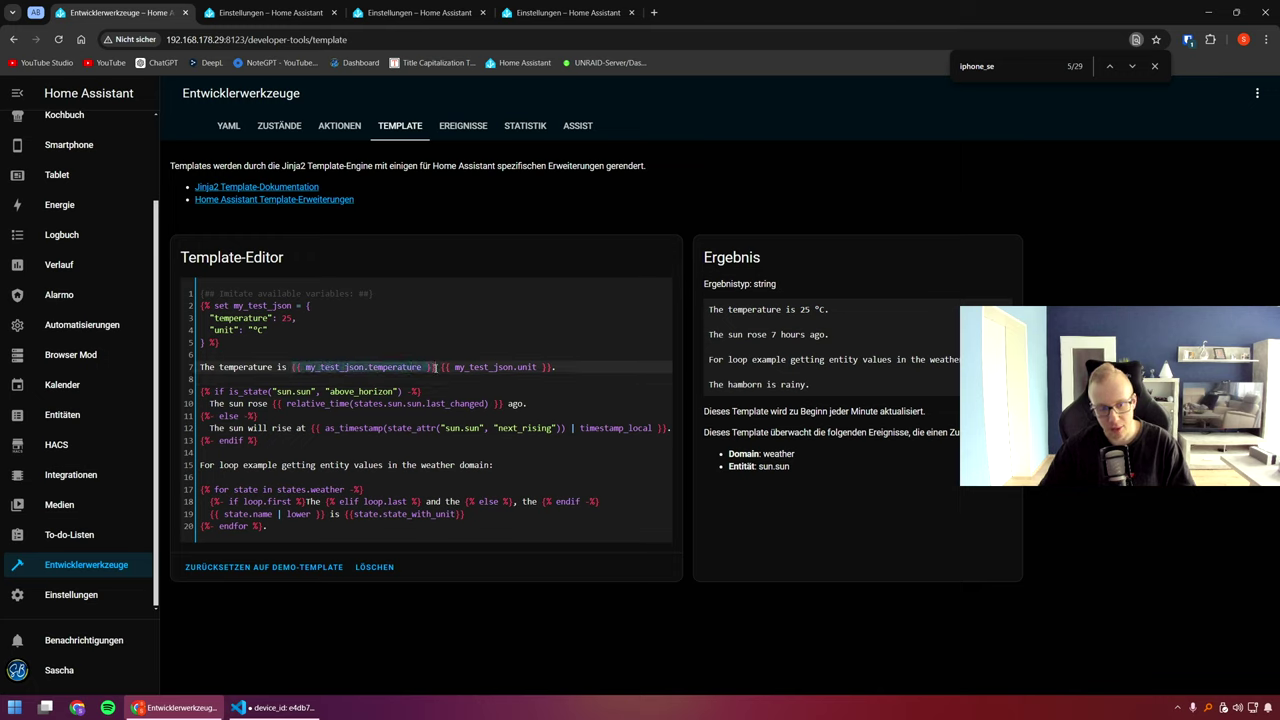
Insert the line {{ sensor.abfallaltpapier }} into the demo template, between the variable definition and the temperature sentence.
{"action": "left_click", "coordinate": [366, 350]}
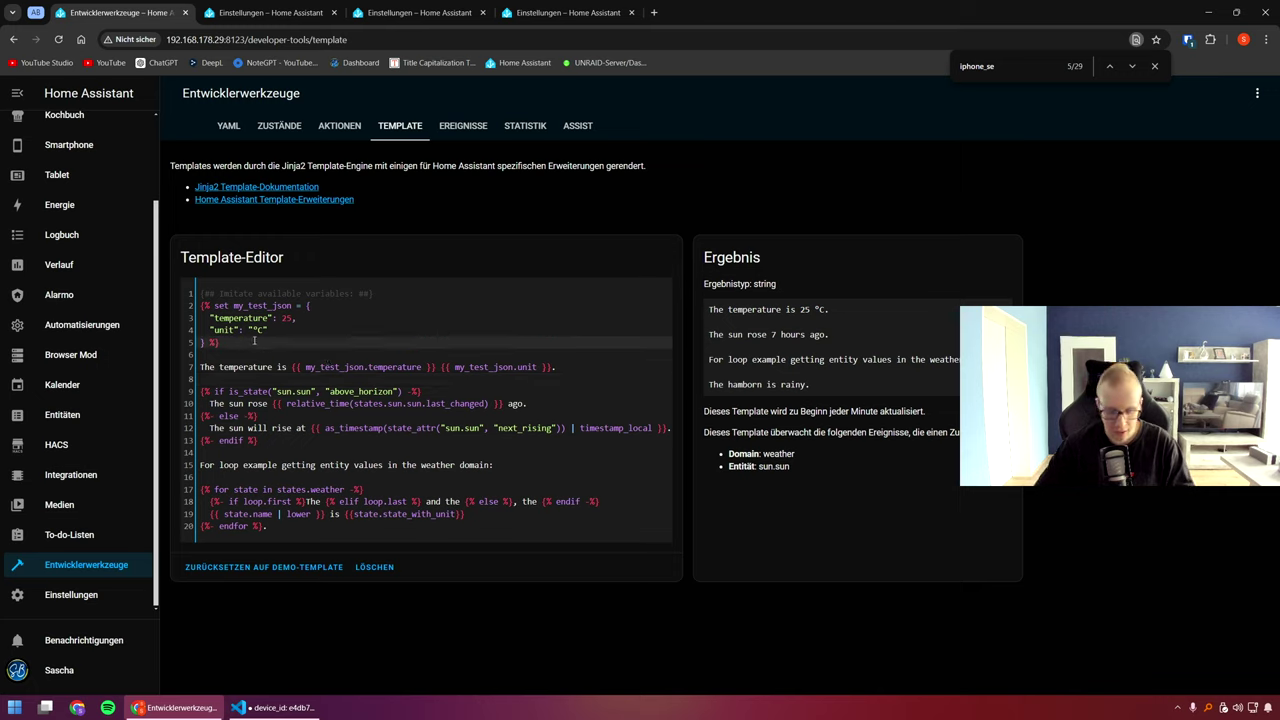
{"action": "key", "text": "Return"}
{"action": "key", "text": "Return"}
{"action": "key", "text": "Up"}
{"action": "type", "text": "{{ sensor.abfallaltpapier"}
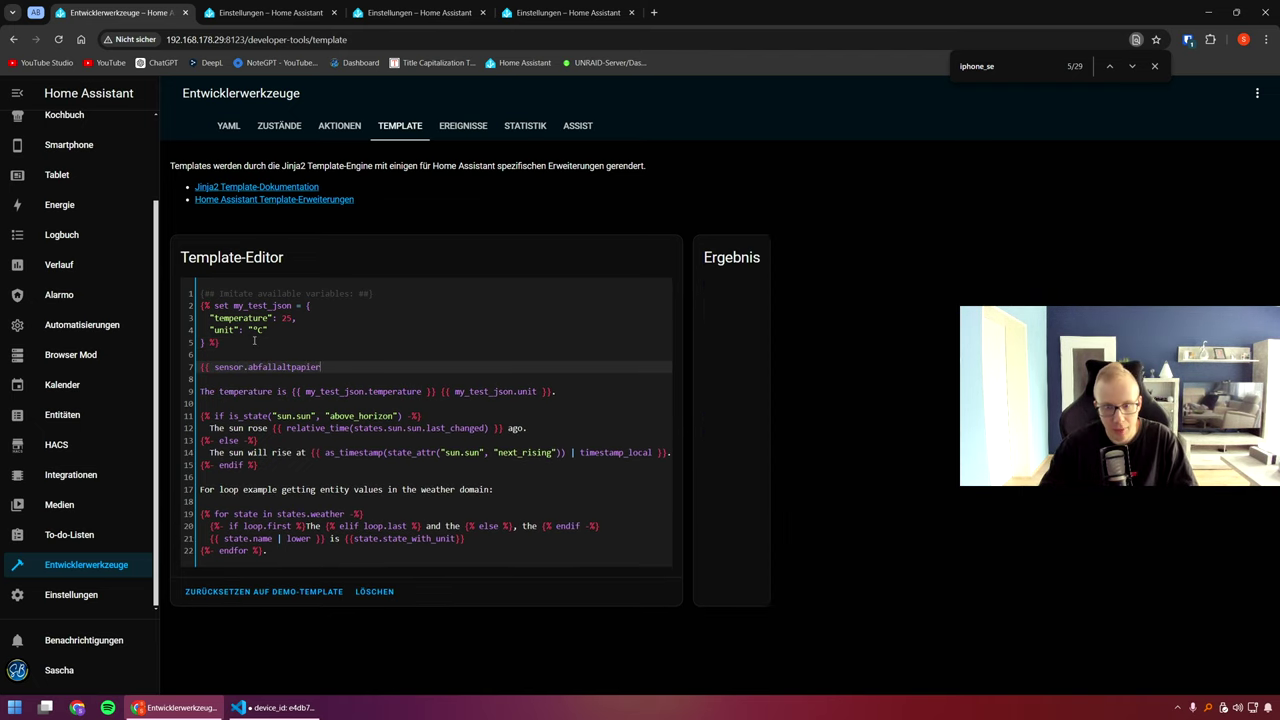
{"action": "type", "text": " |}}"}
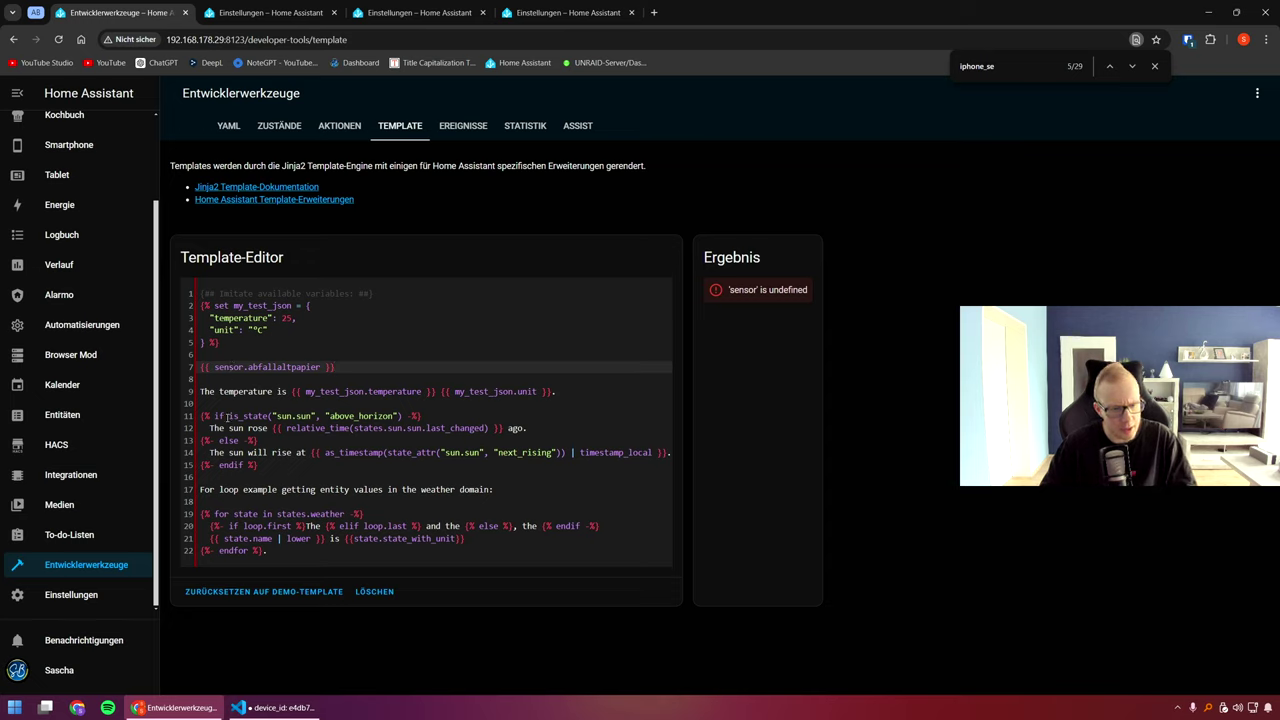
Change the opening delimiter of the sensor.abfallaltpapier line to {%, using the template's existing if and set statements as reference.
{"action": "left_click", "coordinate": [198, 416]}
{"action": "left_click", "coordinate": [210, 370]}
{"action": "key", "text": "BackSpace"}
{"action": "type", "text": "%"}
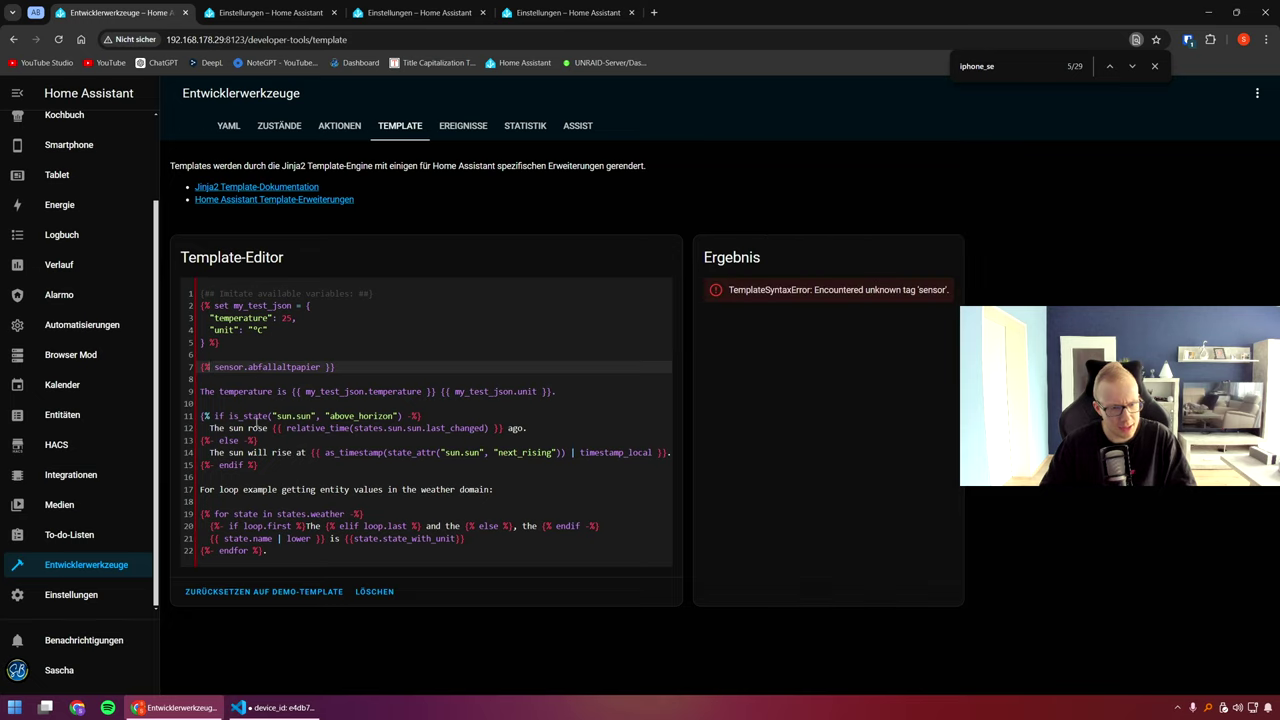
{"action": "double_click", "coordinate": [411, 416]}
{"action": "left_click", "coordinate": [340, 368]}
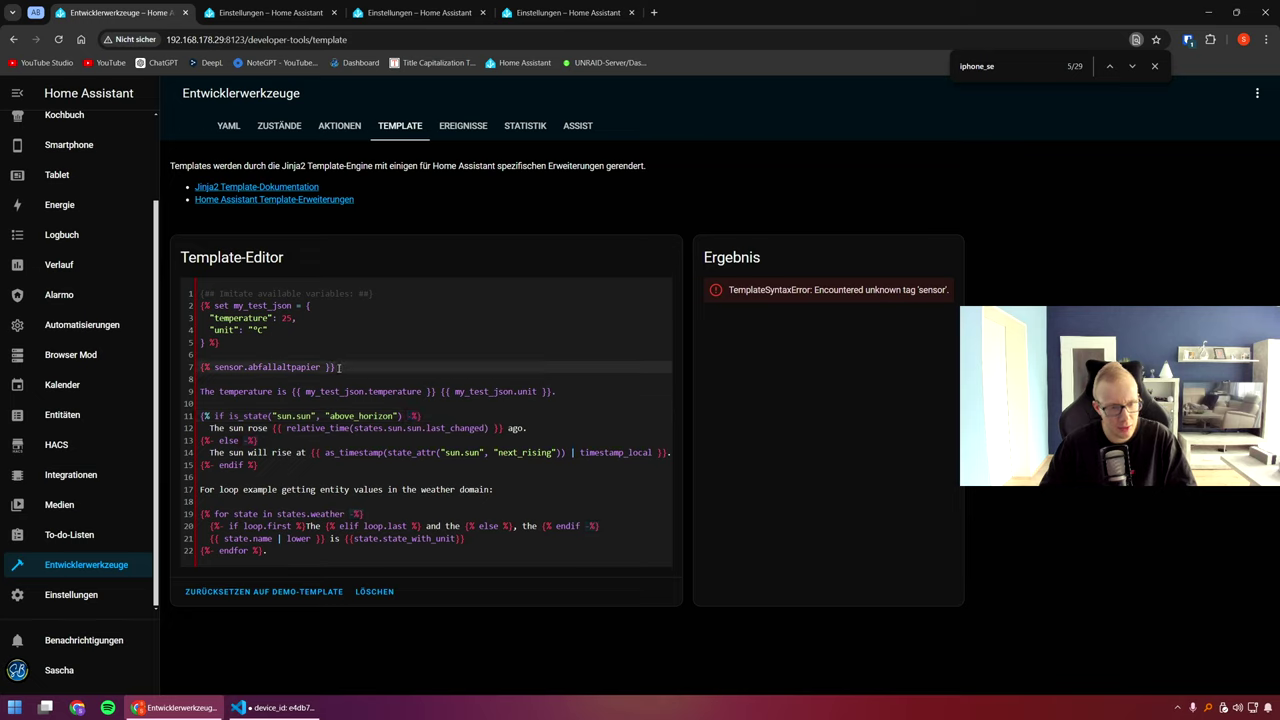
{"action": "double_click", "coordinate": [216, 343]}
{"action": "key", "text": "ctrl+z"}
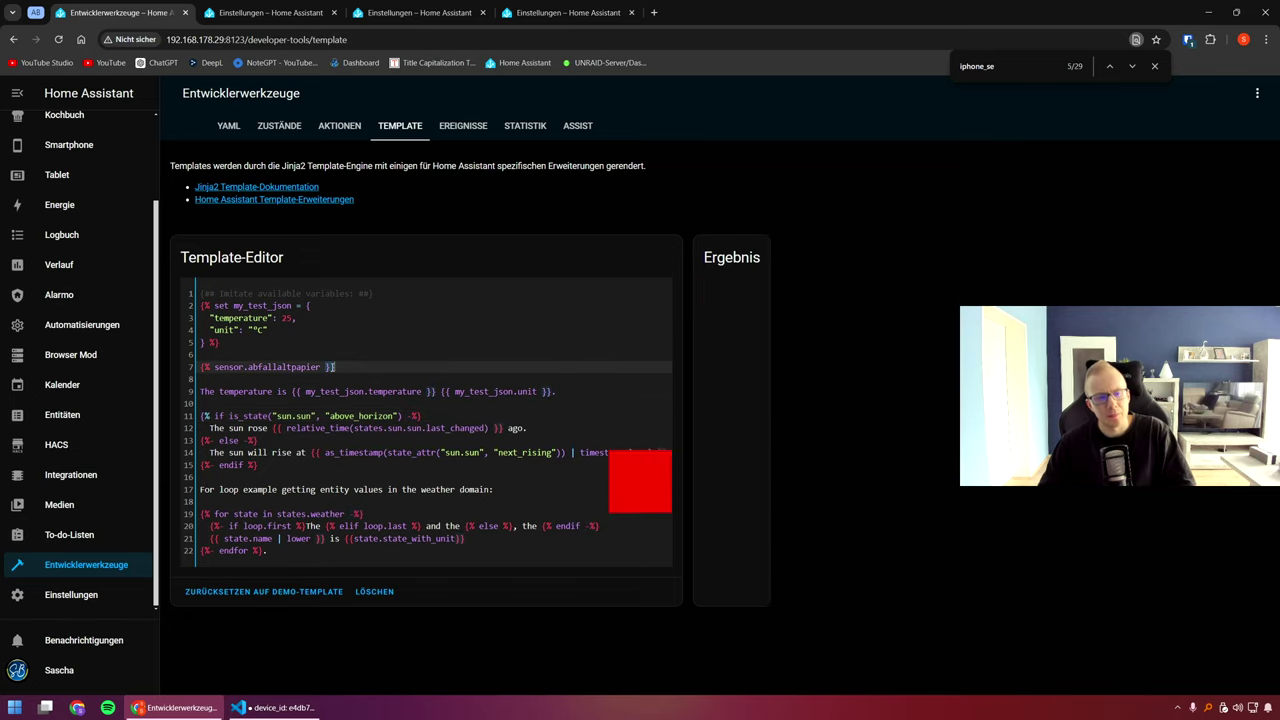
Open the Jinja2 template documentation and the Home Assistant template extensions in new browser tabs, and look through the Jinja page.
{"action": "right_click", "coordinate": [310, 198]}
{"action": "left_click", "coordinate": [330, 205]}
{"action": "right_click", "coordinate": [318, 202]}
{"action": "left_click", "coordinate": [332, 208]}
{"action": "left_click", "coordinate": [268, 12]}
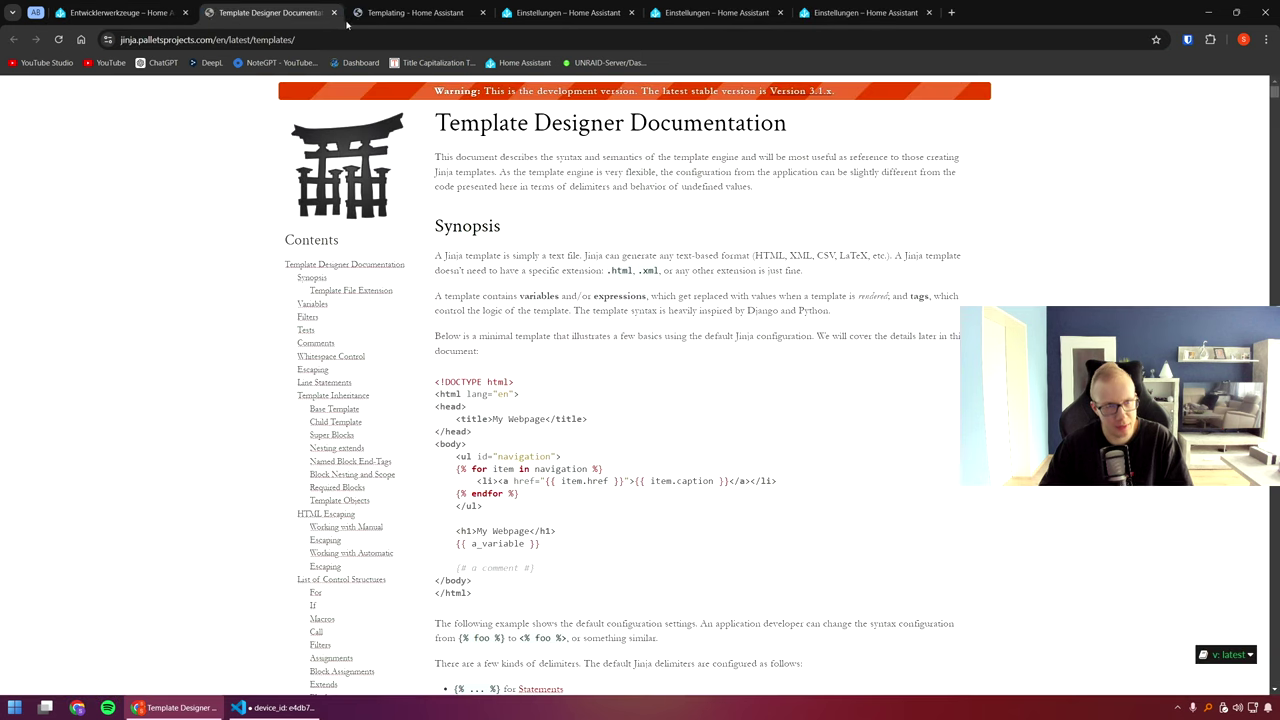
{"action": "scroll", "coordinate": [594, 428], "scroll_direction": "down", "scroll_amount": 4}
{"action": "scroll", "coordinate": [512, 294], "scroll_direction": "up", "scroll_amount": 4}
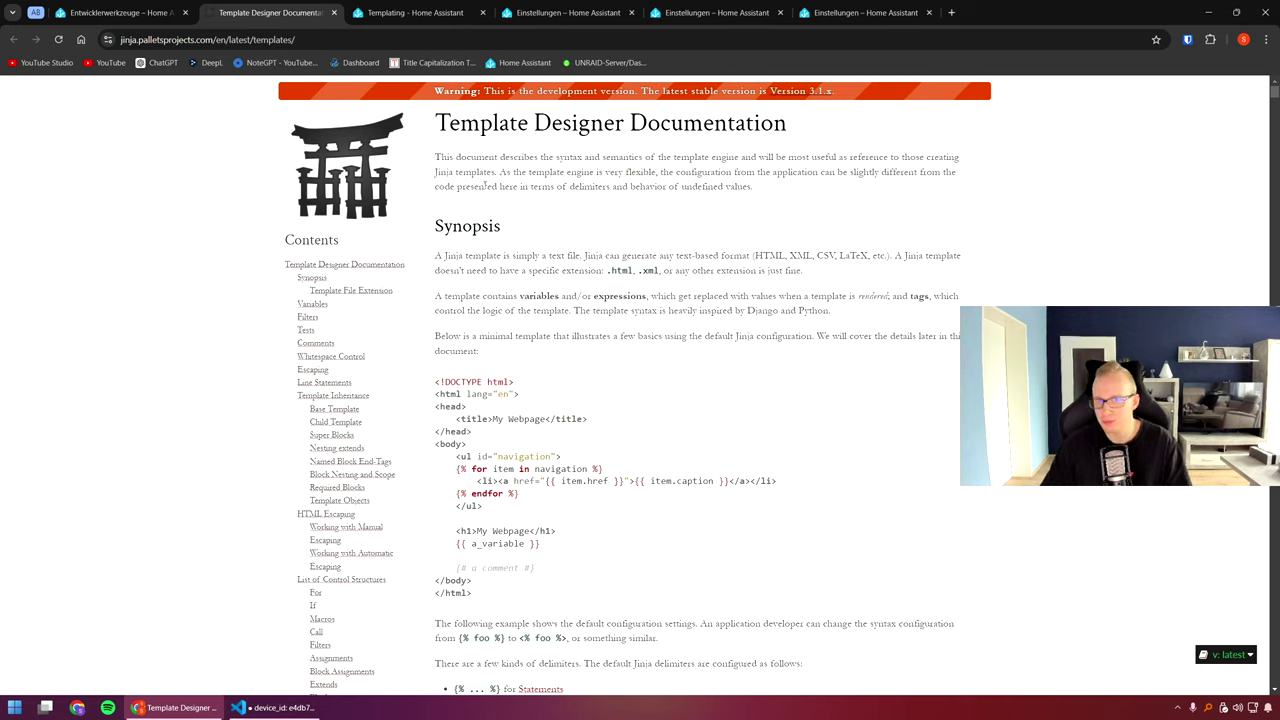
Examine the is_state conditional message example and the reusable template section in the Home Assistant Templating documentation.
{"action": "key", "text": "ctrl+Tab"}
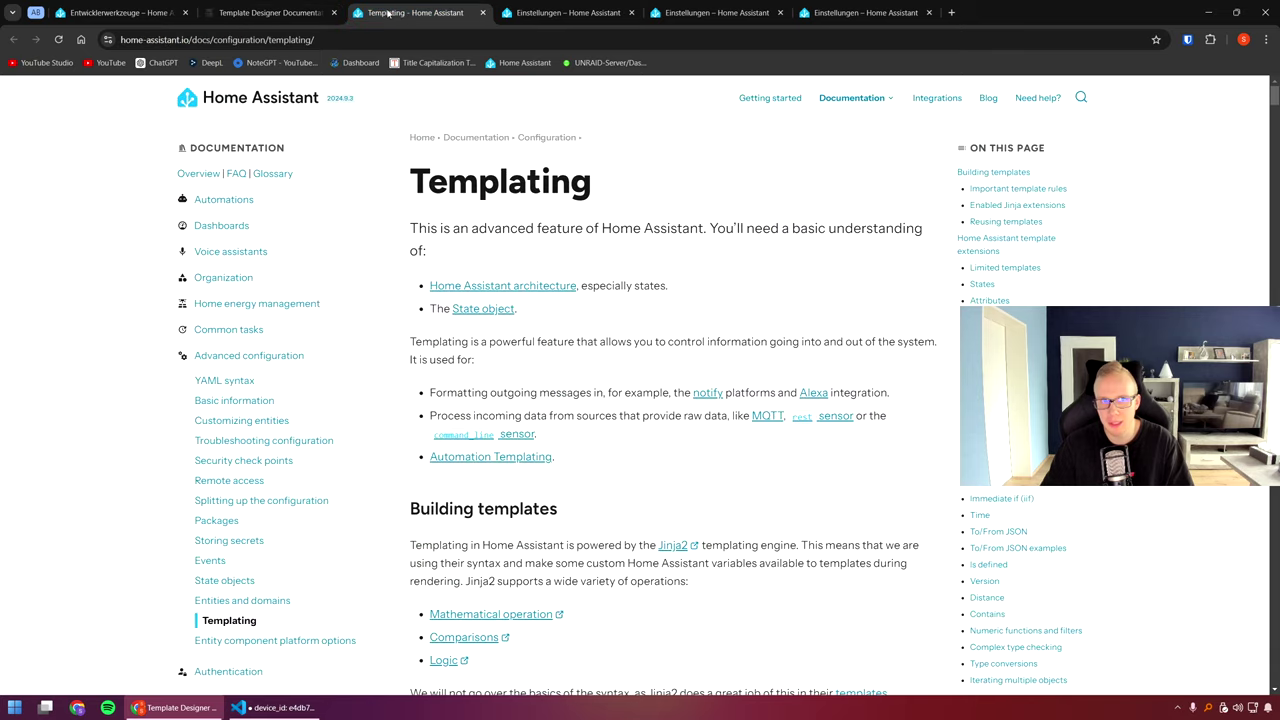
{"action": "scroll", "coordinate": [576, 412], "scroll_direction": "down", "scroll_amount": 5}
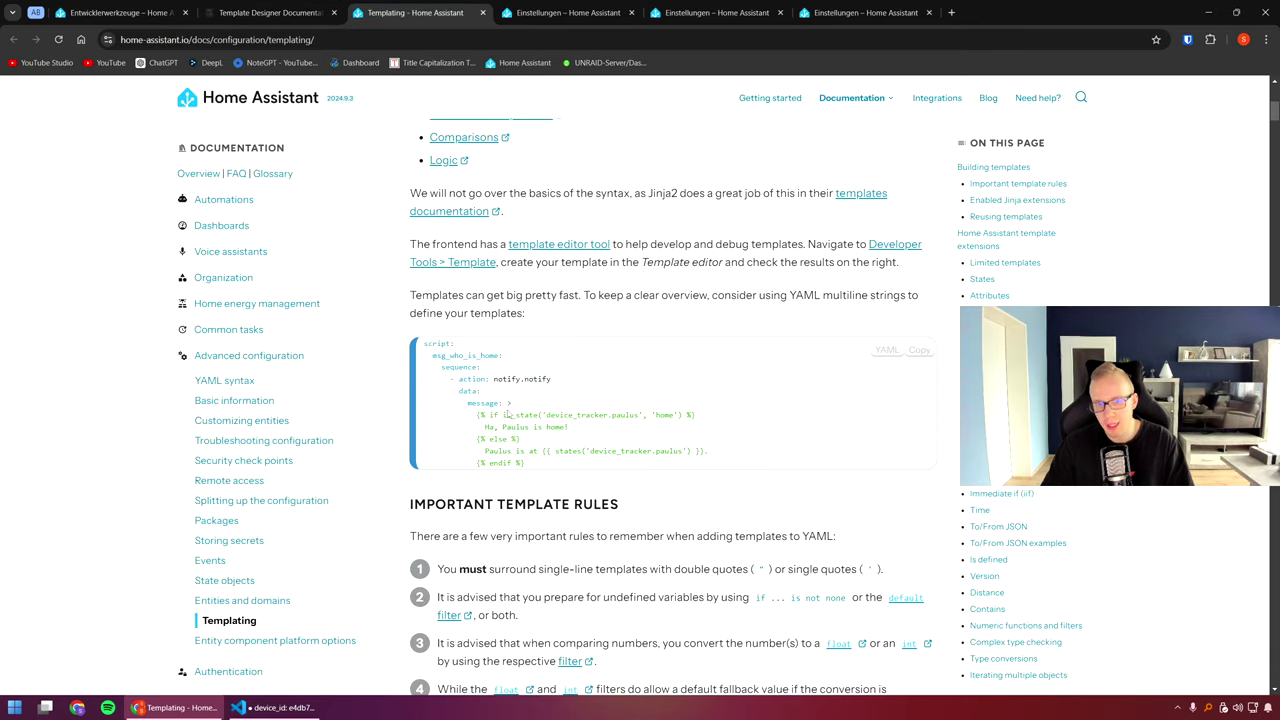
{"action": "left_click_drag", "start_coordinate": [480, 412], "coordinate": [556, 428]}
{"action": "left_click", "coordinate": [556, 428]}
{"action": "double_click", "coordinate": [568, 413]}
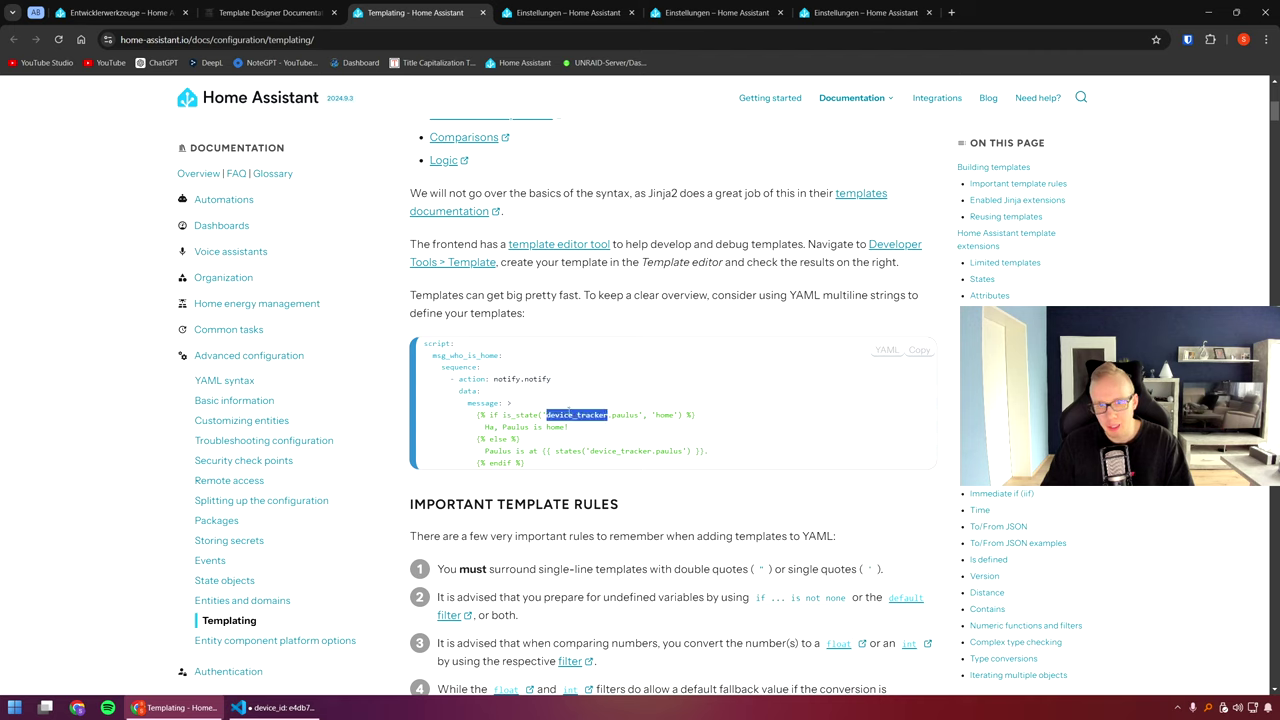
{"action": "double_click", "coordinate": [665, 415]}
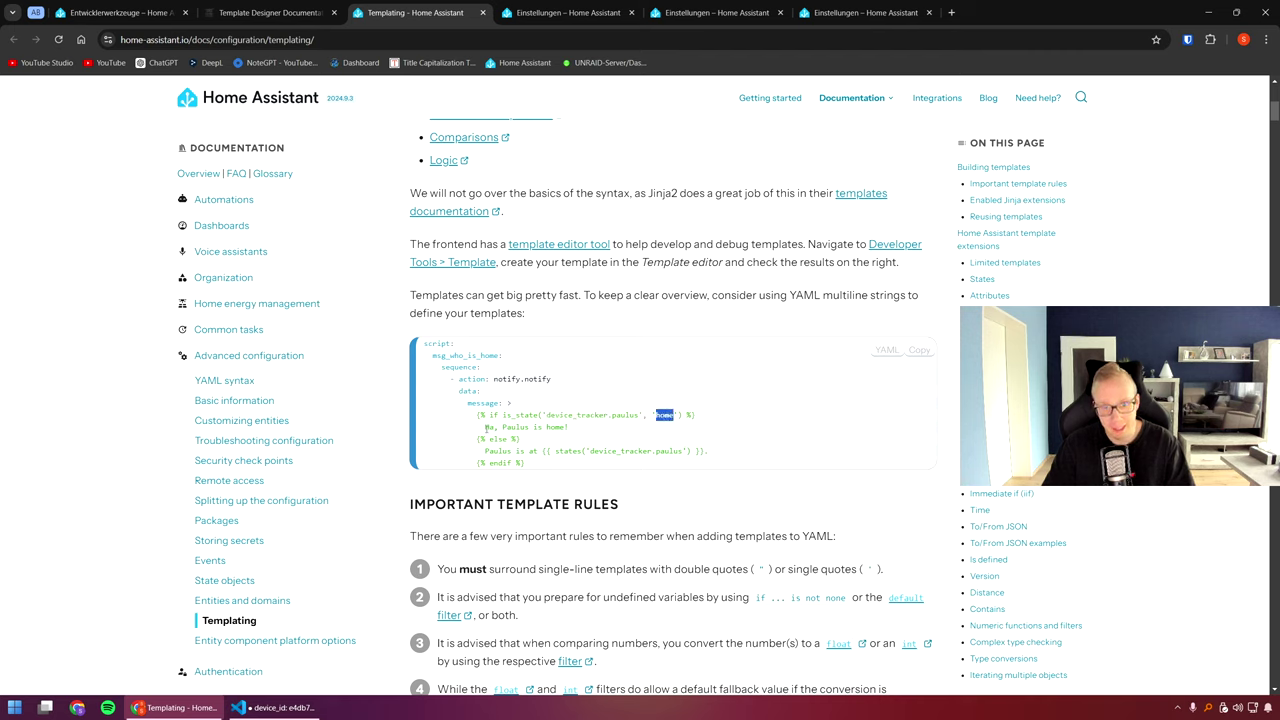
{"action": "left_click_drag", "start_coordinate": [485, 427], "coordinate": [570, 429]}
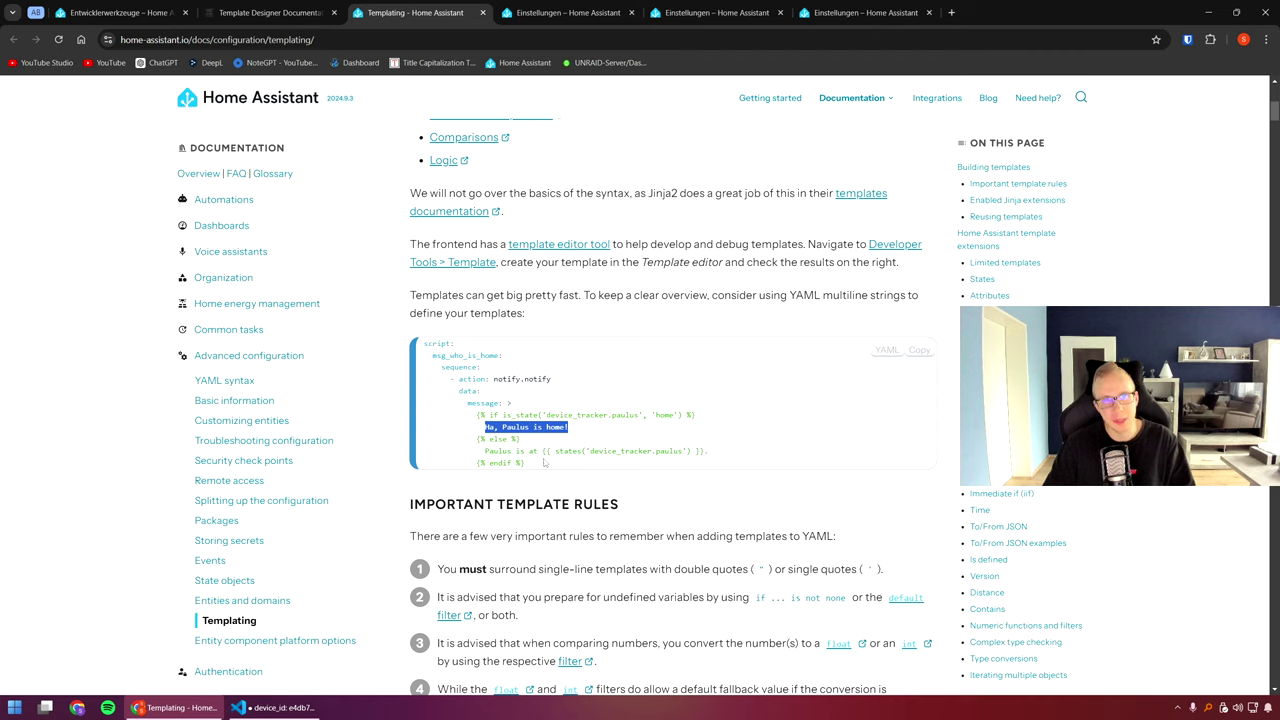
{"action": "left_click", "coordinate": [545, 462]}
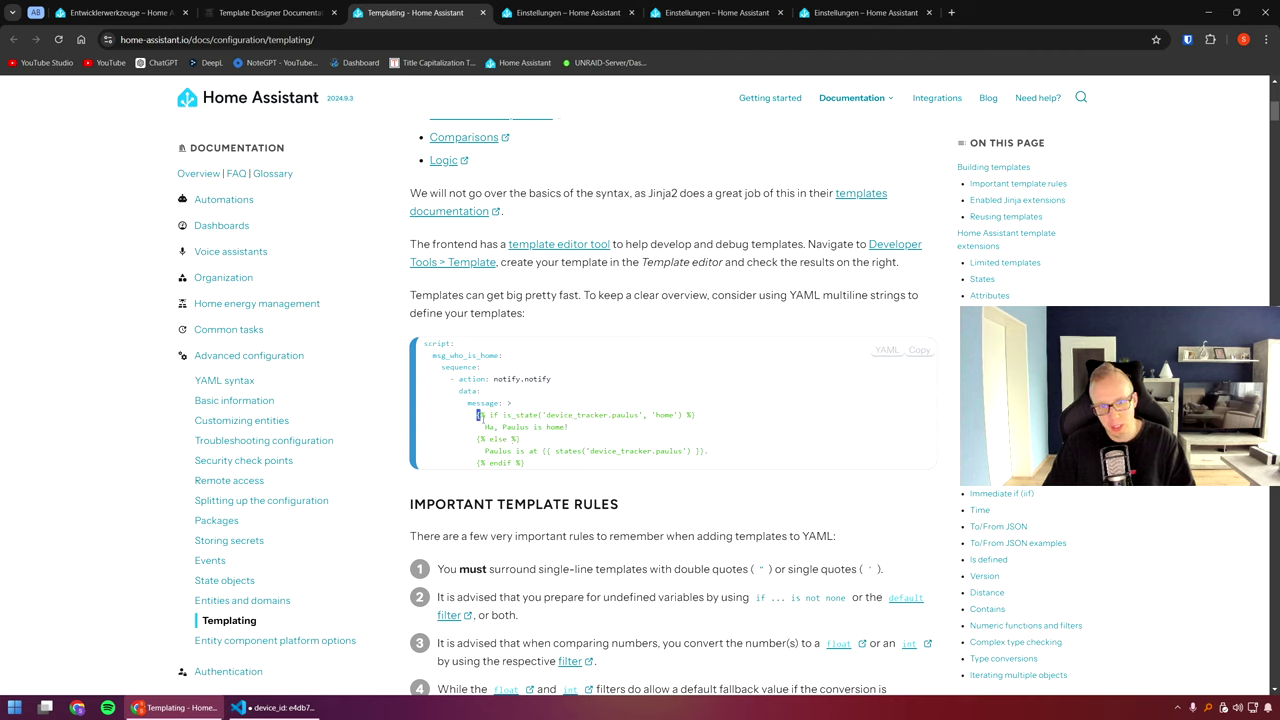
{"action": "scroll", "coordinate": [484, 428], "scroll_direction": "down", "scroll_amount": 8}
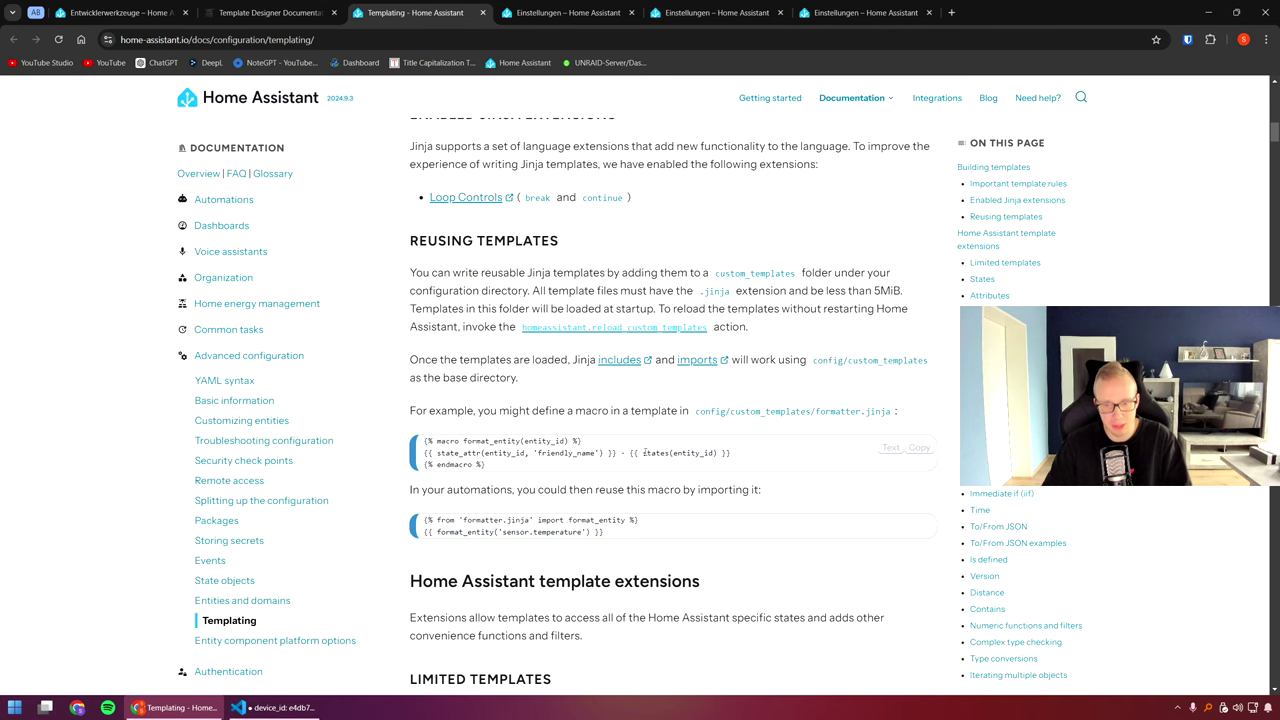
Try completing line 7 of the demo template as {{ states(sensor.abfallaltpapier) }}.
{"action": "key", "text": "ctrl+1"}
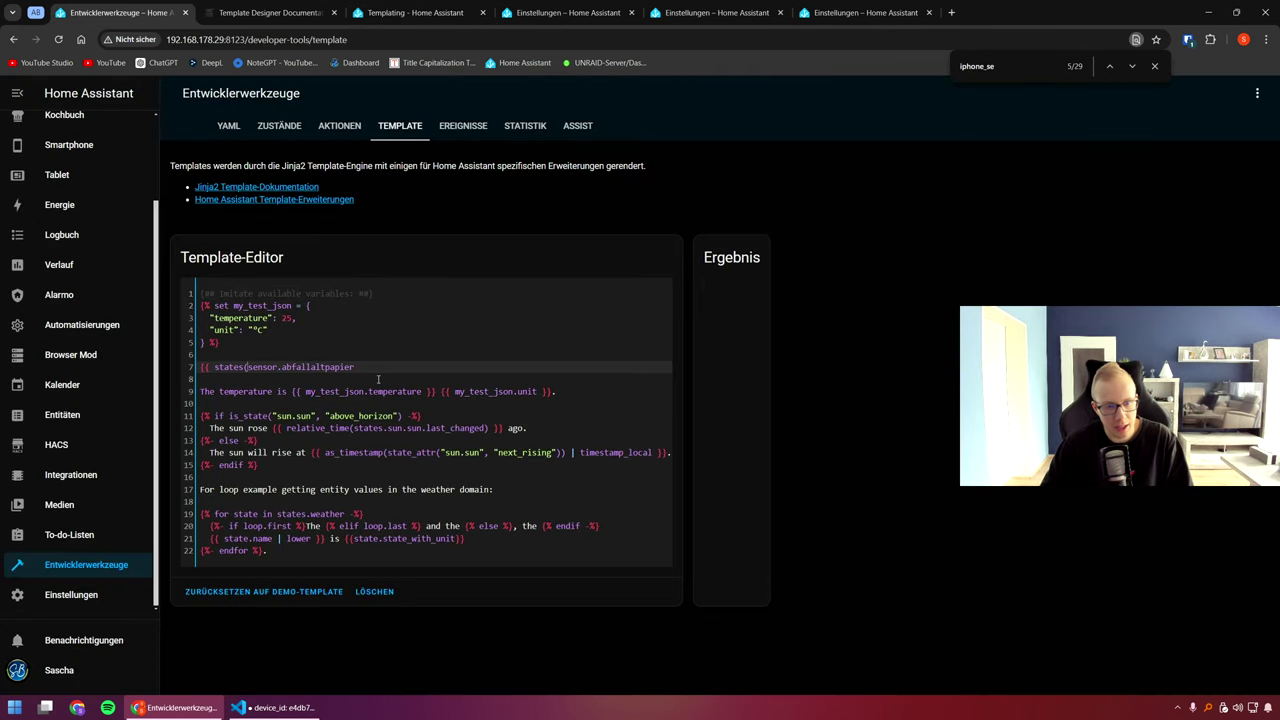
{"action": "type", "text": ")"}
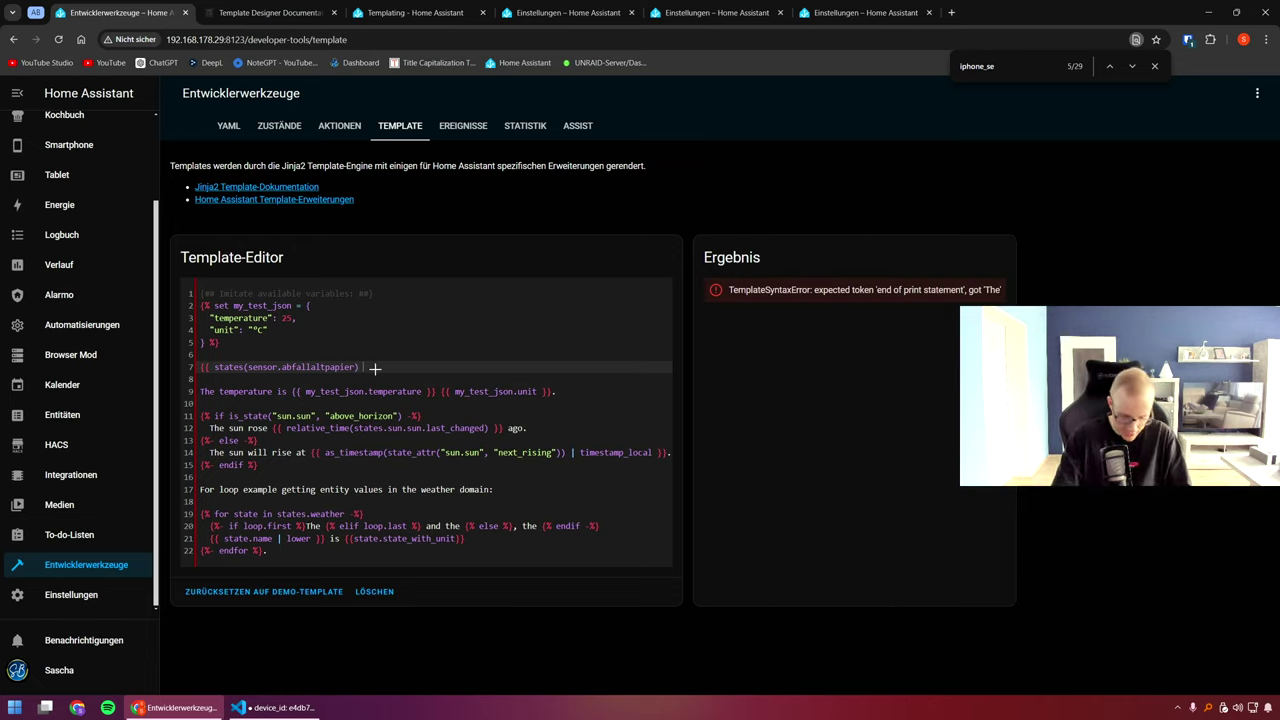
{"action": "type", "text": " }}"}
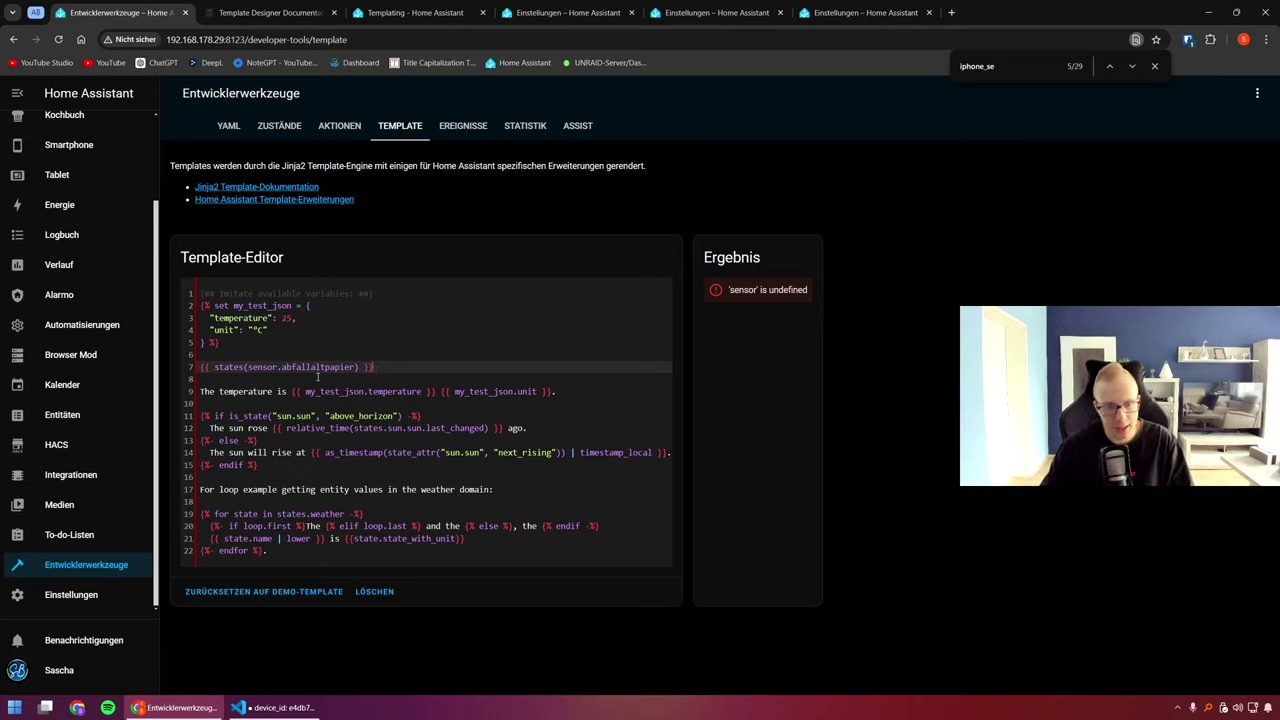
Check the relative_time expression in the sunrise sentence, and reset the editor to the original demo template.
{"action": "left_click", "coordinate": [358, 428]}
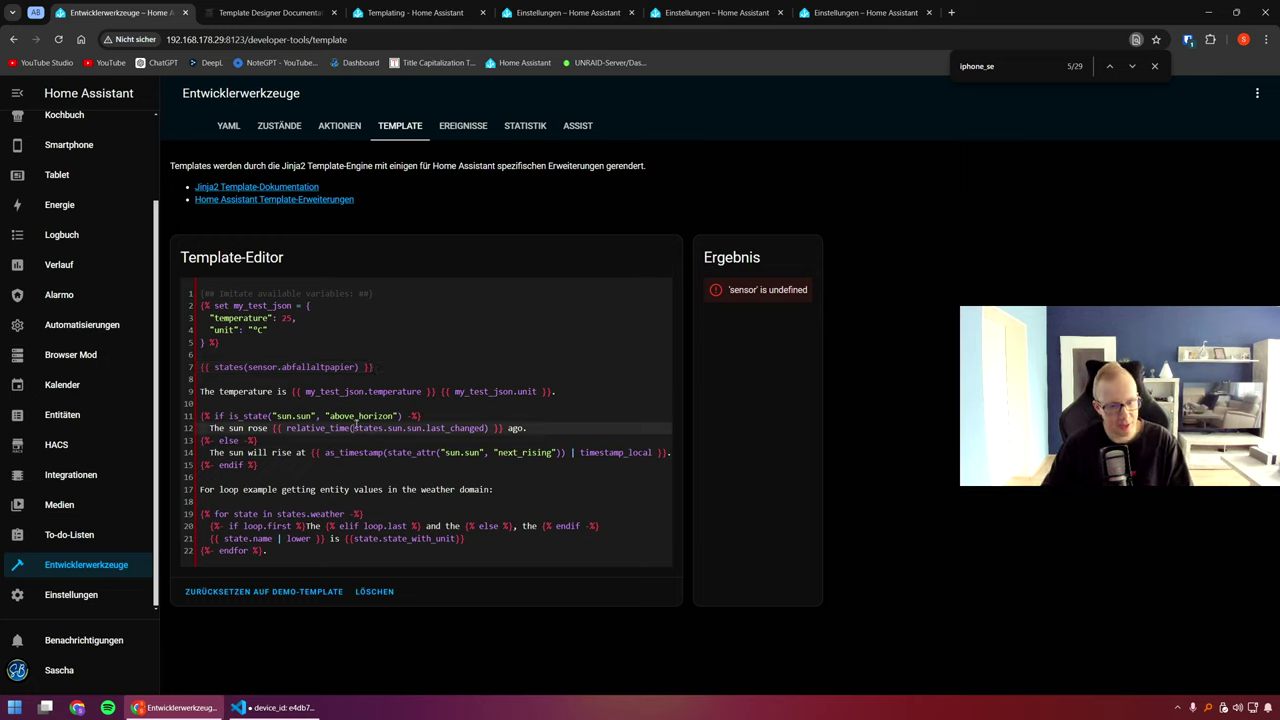
{"action": "double_click", "coordinate": [309, 428]}
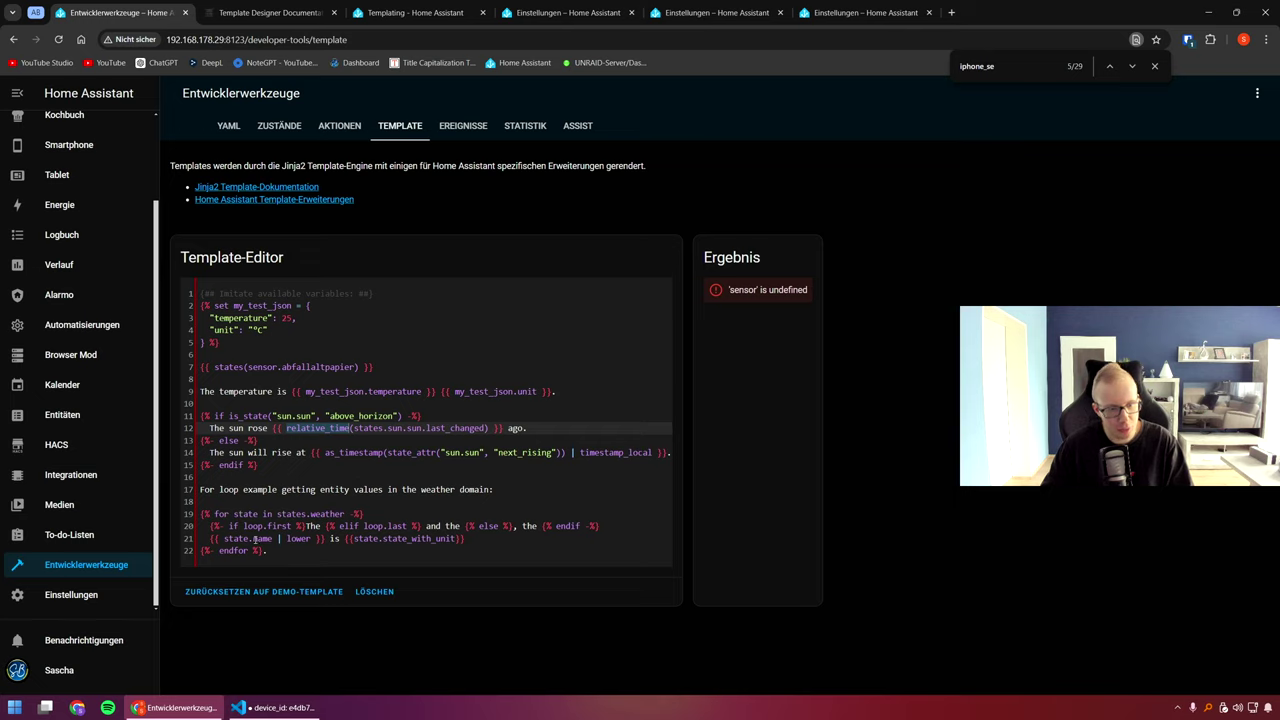
{"action": "left_click", "coordinate": [244, 367]}
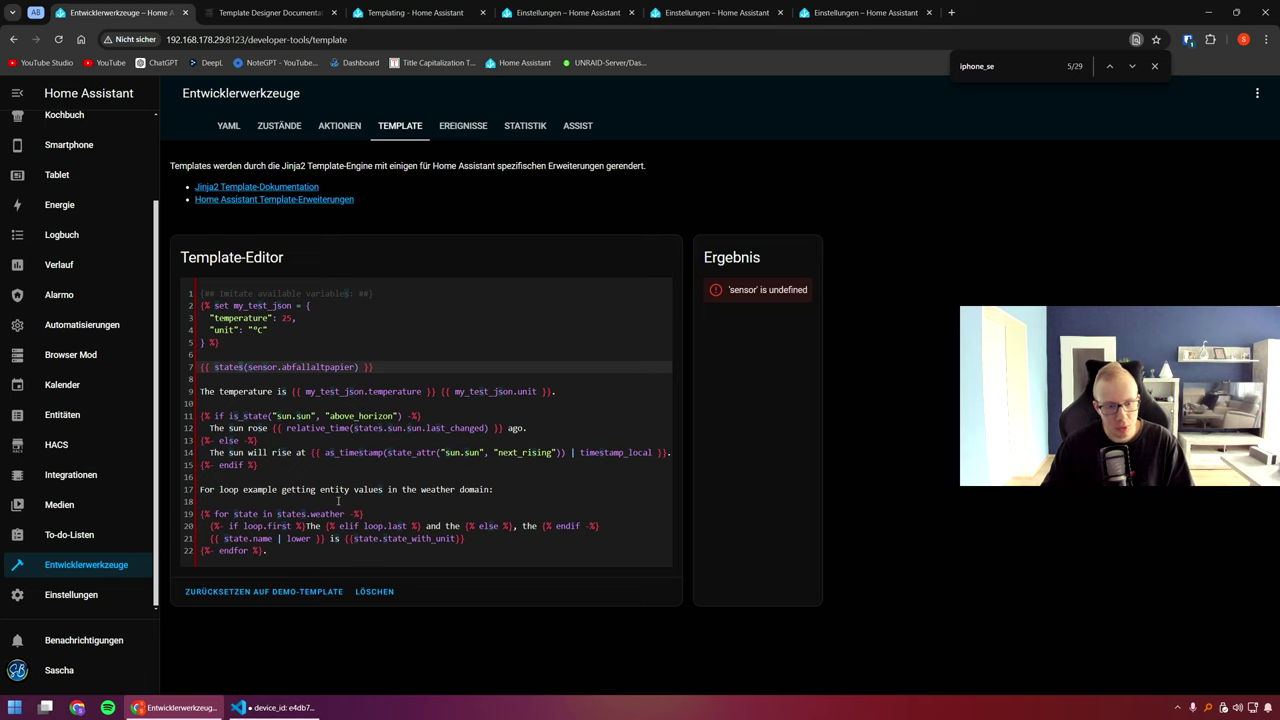
{"action": "left_click", "coordinate": [262, 592]}
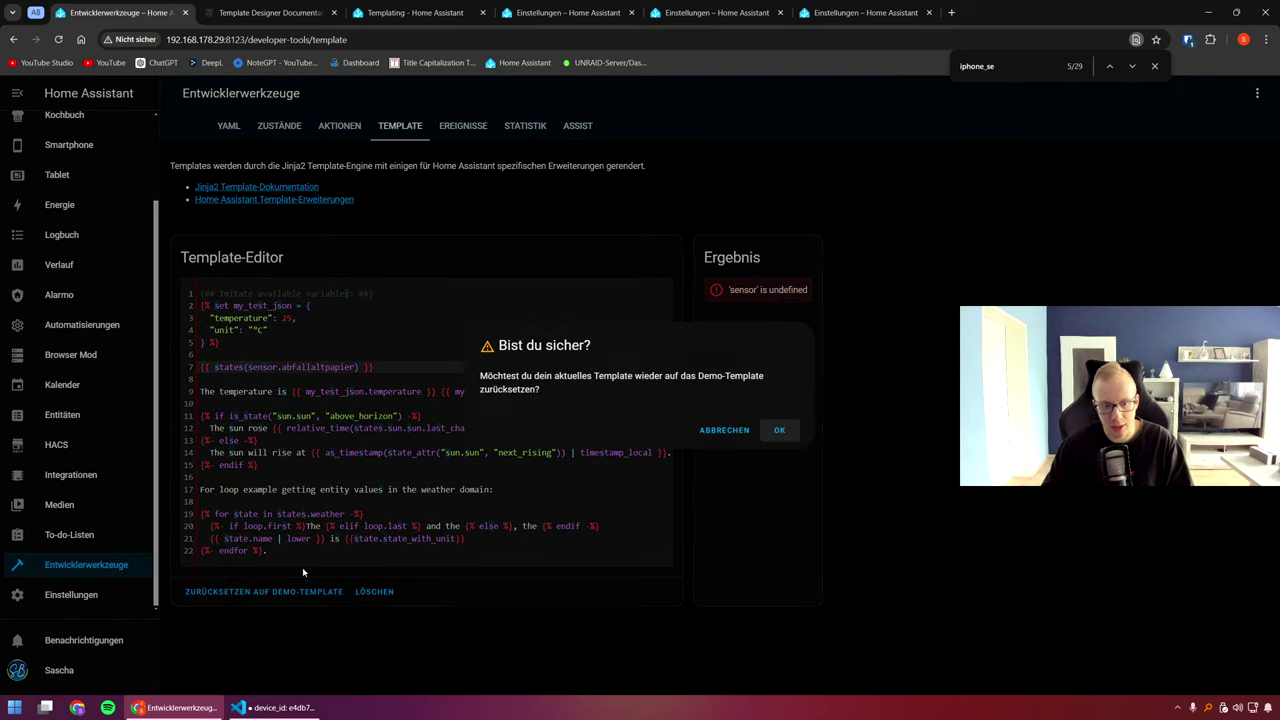
{"action": "left_click", "coordinate": [778, 431]}
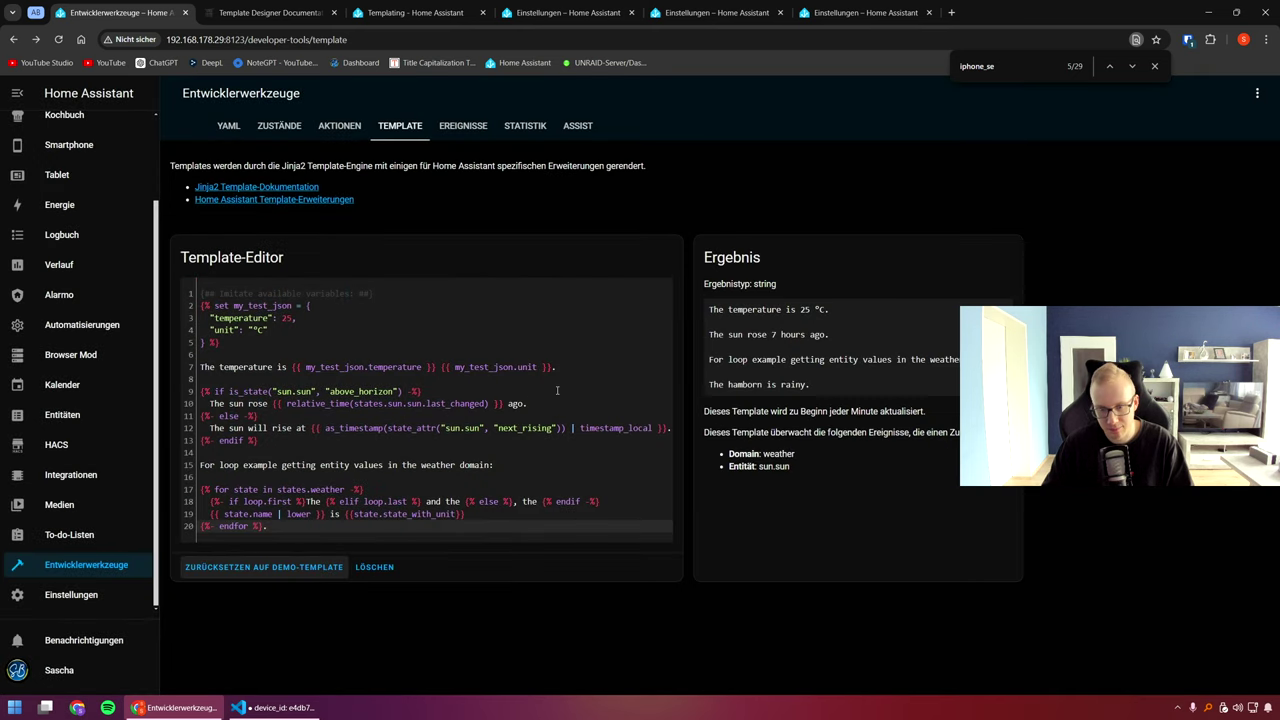
Show the events developer tool and look through the list of active listeners down to state_changed.
{"action": "left_click", "coordinate": [463, 125]}
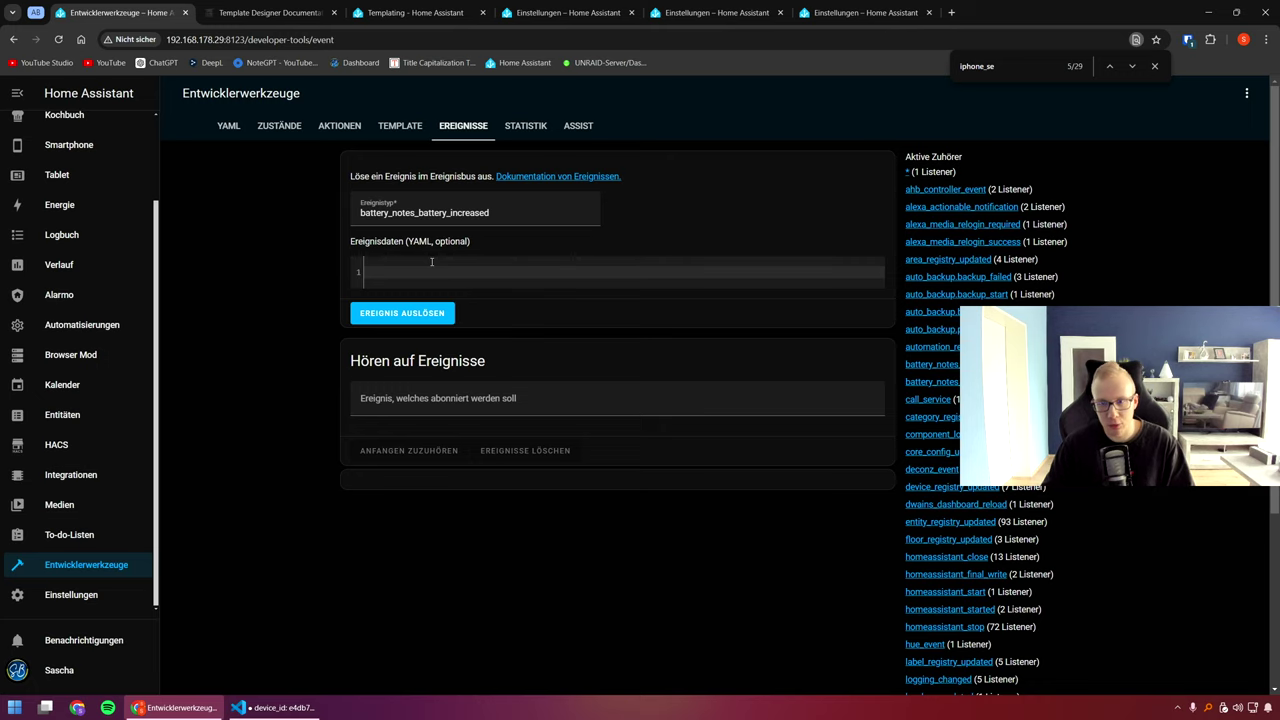
{"action": "scroll", "coordinate": [1140, 517], "scroll_direction": "down", "scroll_amount": 3}
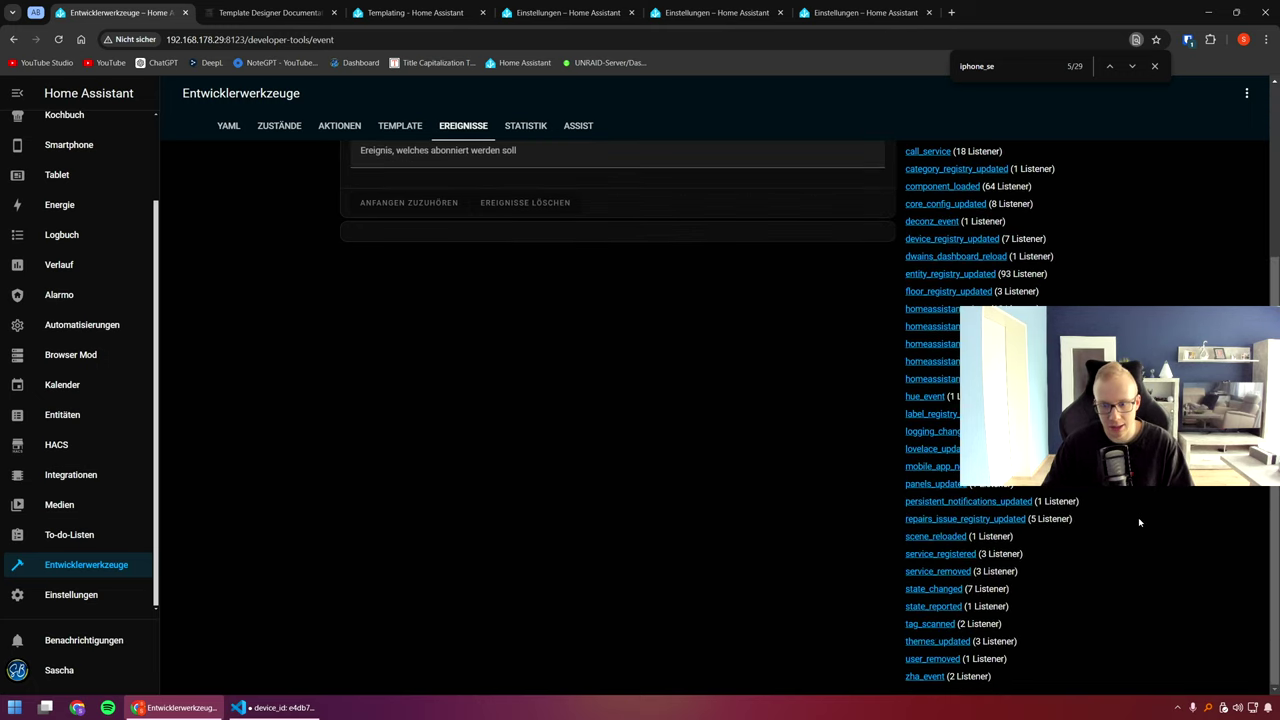
{"action": "scroll", "coordinate": [1138, 518], "scroll_direction": "up", "scroll_amount": 3}
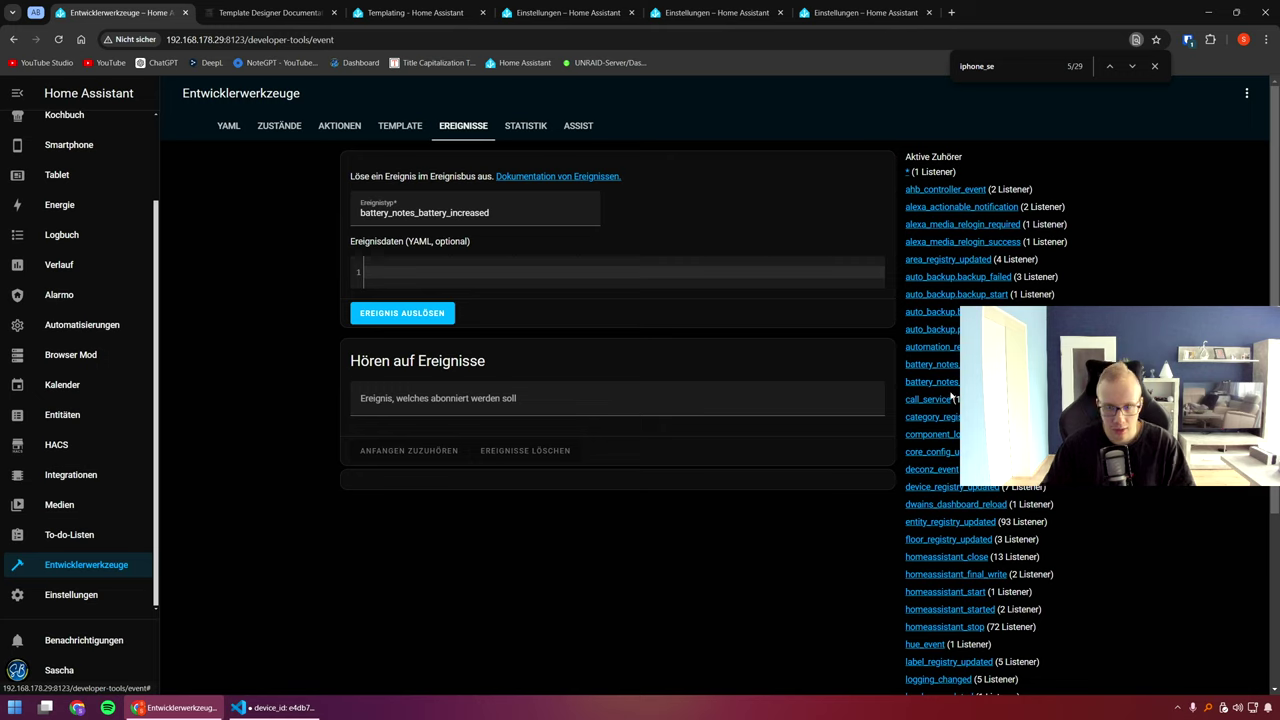
{"action": "scroll", "coordinate": [944, 404], "scroll_direction": "down", "scroll_amount": 3}
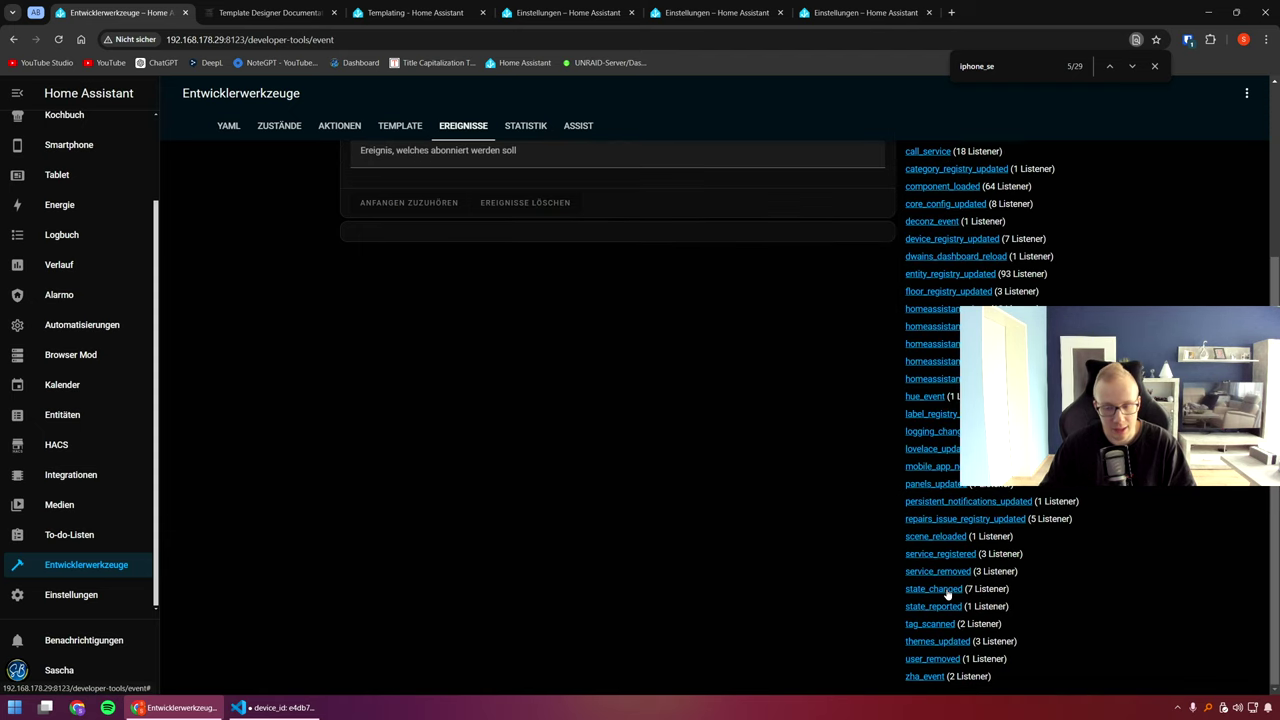
{"action": "scroll", "coordinate": [1160, 625], "scroll_direction": "up", "scroll_amount": 3}
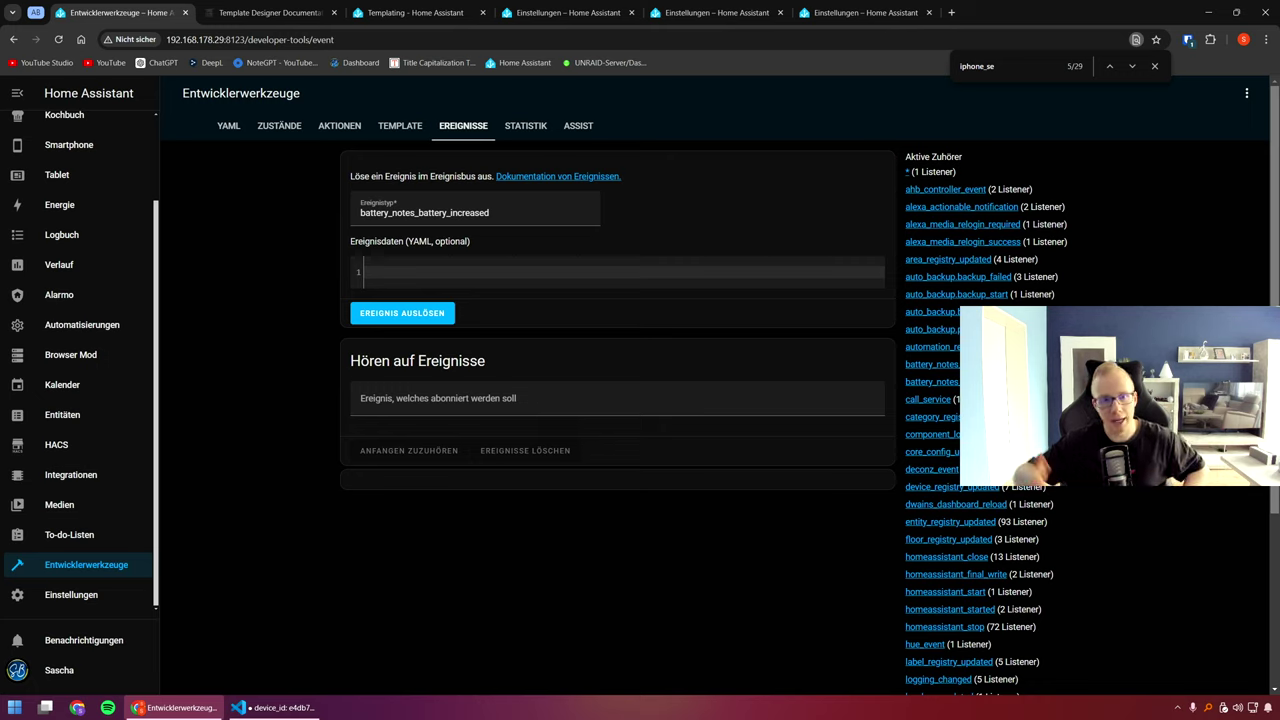
Copy state_changed from the active listeners into the event subscription and start listening to it.
{"action": "left_click", "coordinate": [464, 400]}
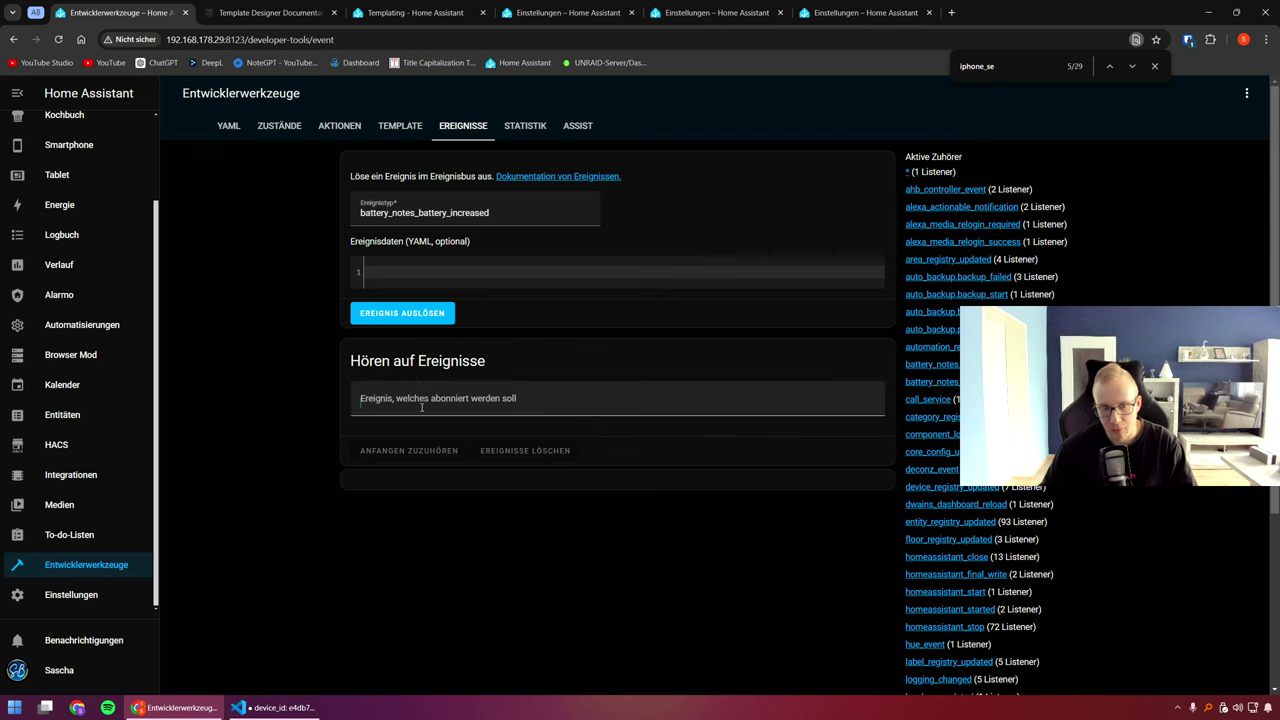
{"action": "scroll", "coordinate": [464, 438], "scroll_direction": "down", "scroll_amount": 3}
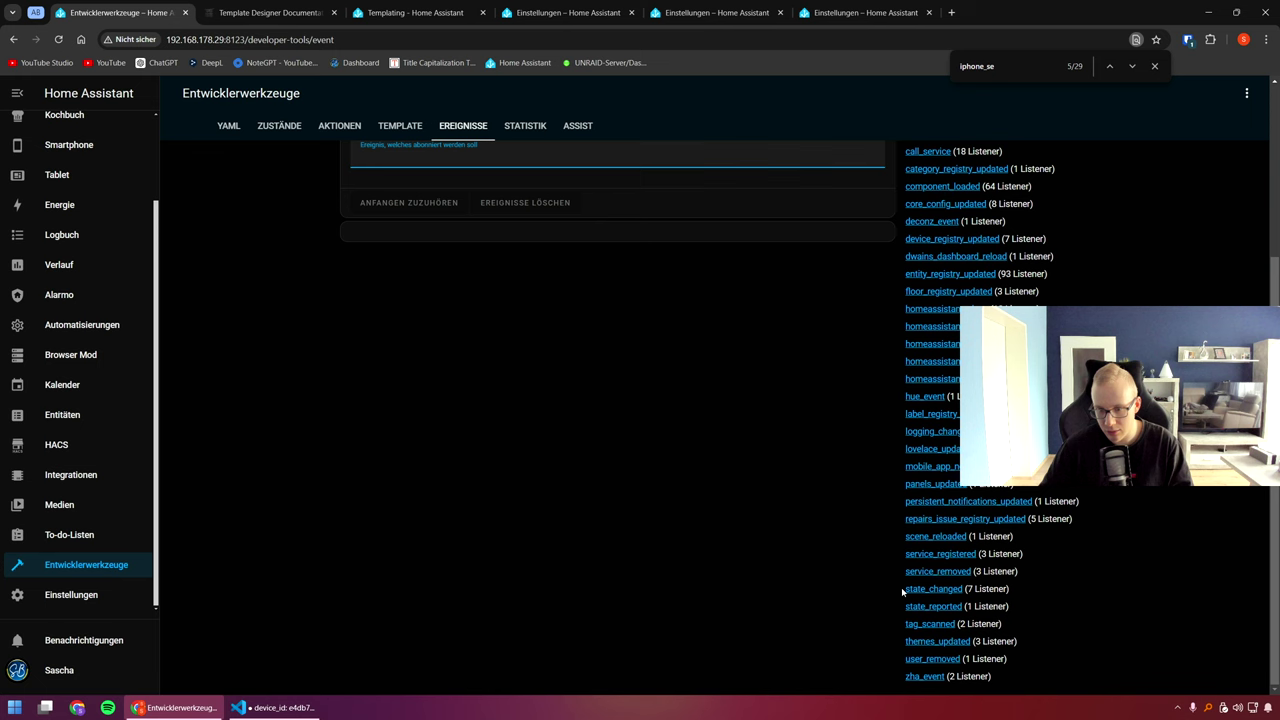
{"action": "left_click_drag", "start_coordinate": [904, 589], "coordinate": [963, 589]}
{"action": "key", "text": "ctrl+c"}
{"action": "scroll", "coordinate": [449, 246], "scroll_direction": "up", "scroll_amount": 2}
{"action": "left_click", "coordinate": [440, 279]}
{"action": "key", "text": "ctrl+v"}
{"action": "left_click", "coordinate": [409, 327]}
{"action": "scroll", "coordinate": [426, 384], "scroll_direction": "up", "scroll_amount": 1}
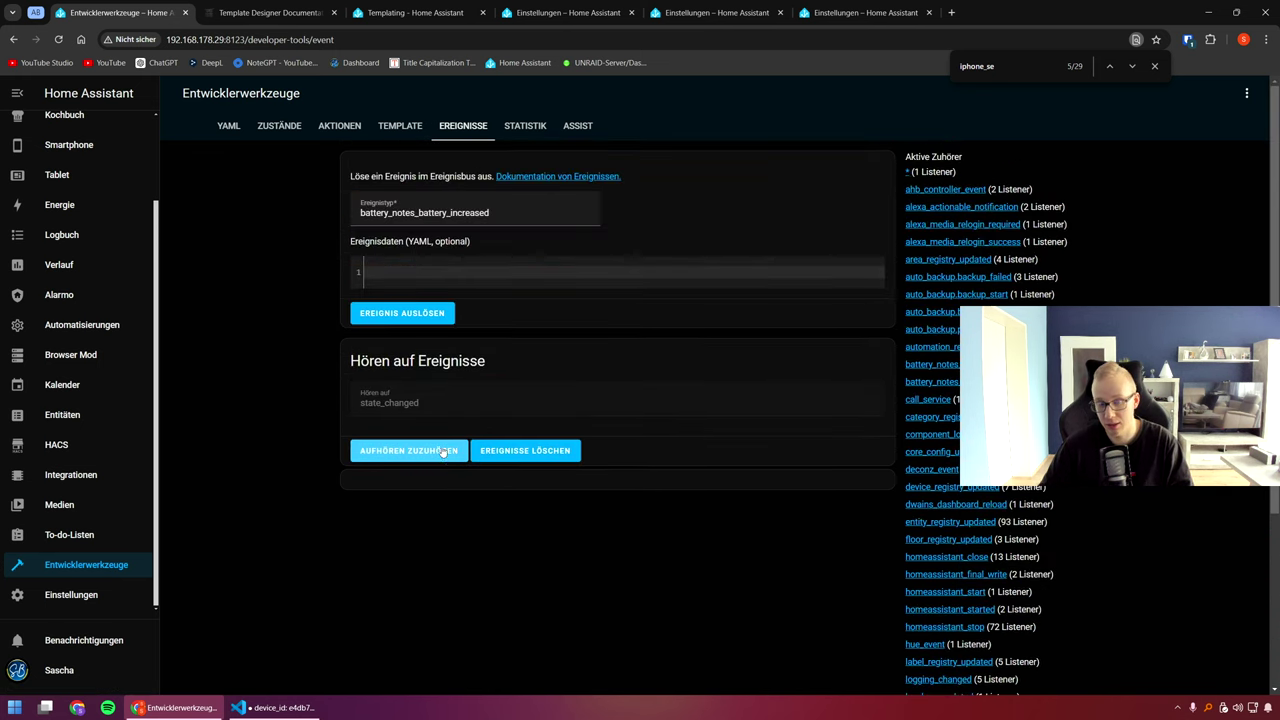
Review the incoming state_changed events with their old and new states, and stop listening.
{"action": "scroll", "coordinate": [427, 427], "scroll_direction": "down", "scroll_amount": 2}
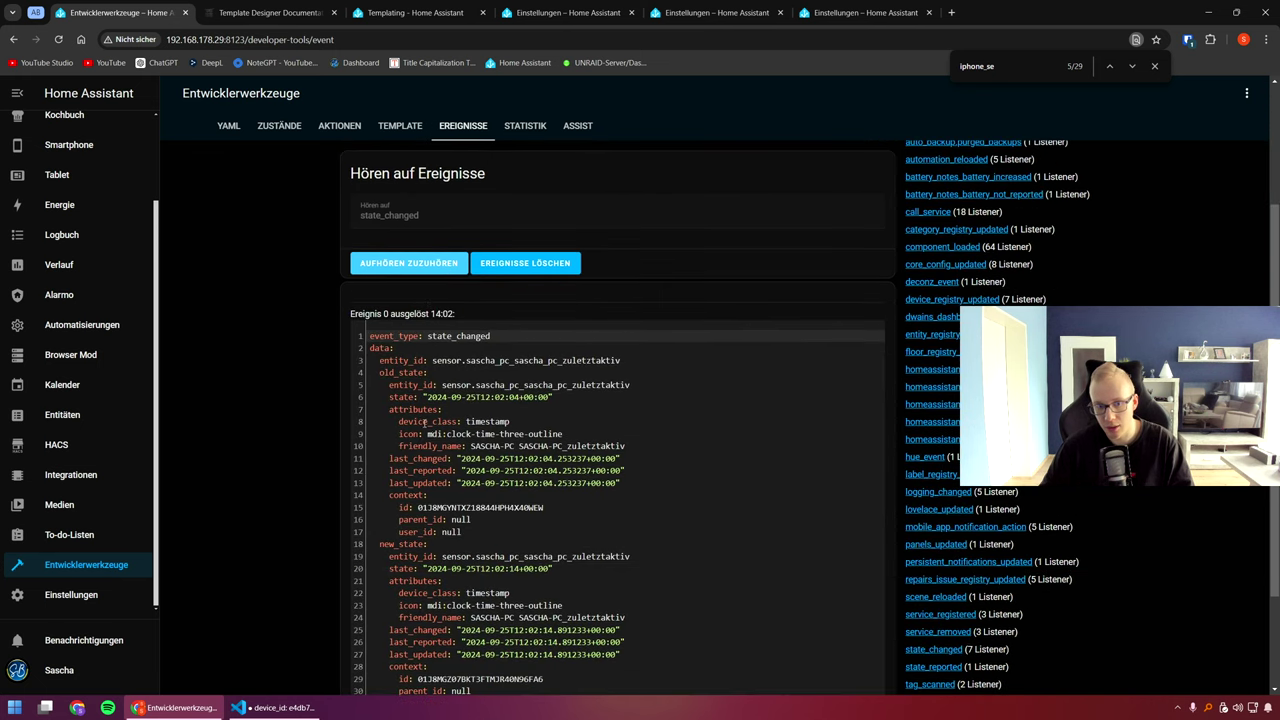
{"action": "scroll", "coordinate": [495, 419], "scroll_direction": "up", "scroll_amount": 1}
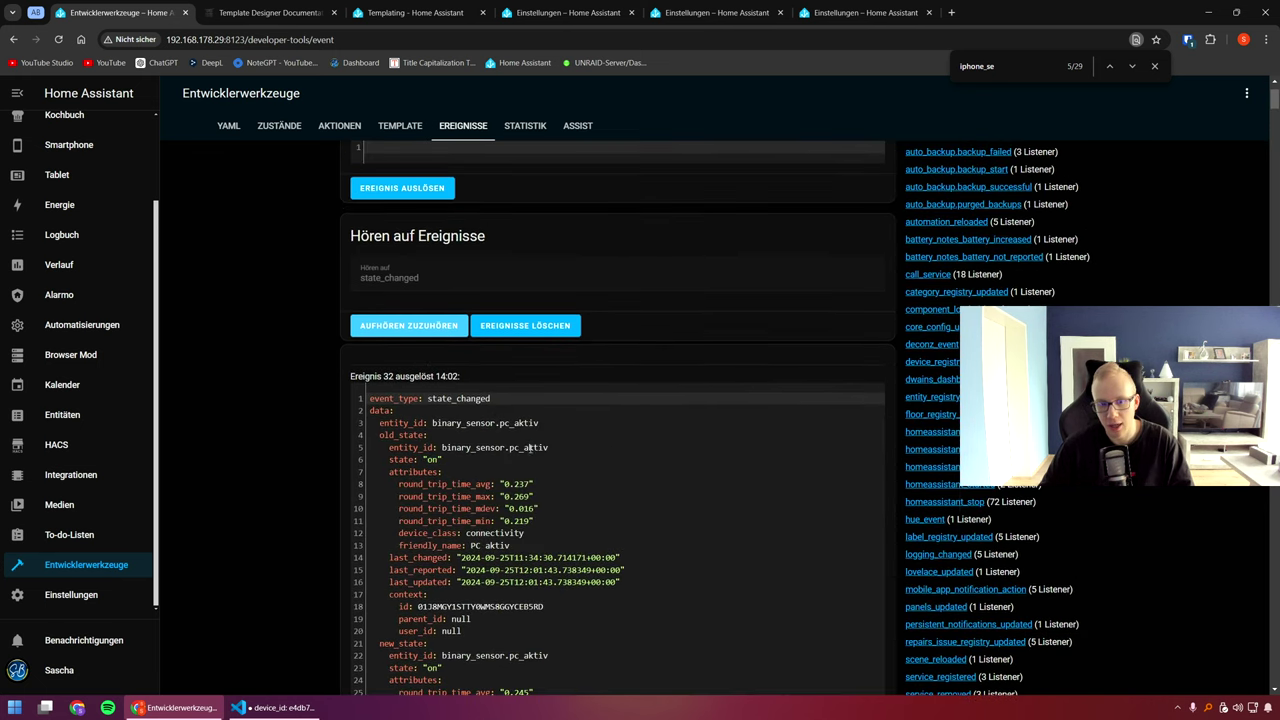
{"action": "scroll", "coordinate": [469, 442], "scroll_direction": "up", "scroll_amount": 1}
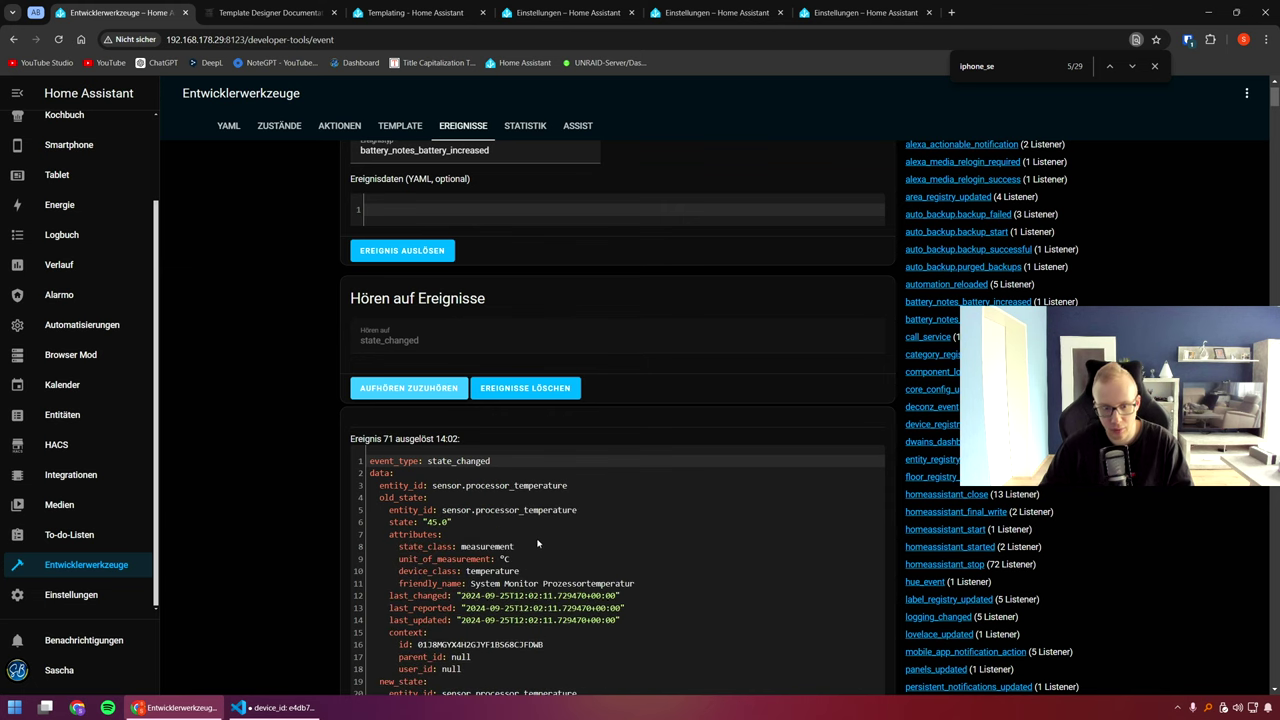
{"action": "scroll", "coordinate": [470, 485], "scroll_direction": "up", "scroll_amount": 1}
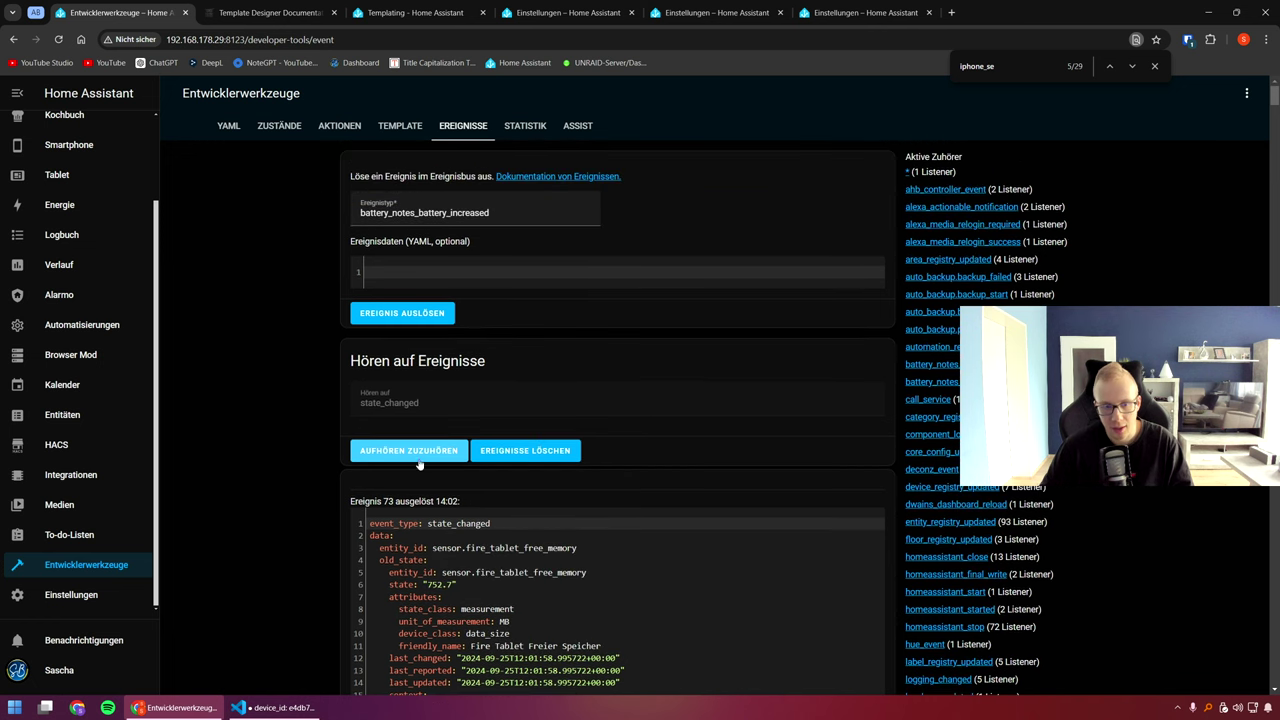
{"action": "left_click", "coordinate": [424, 450]}
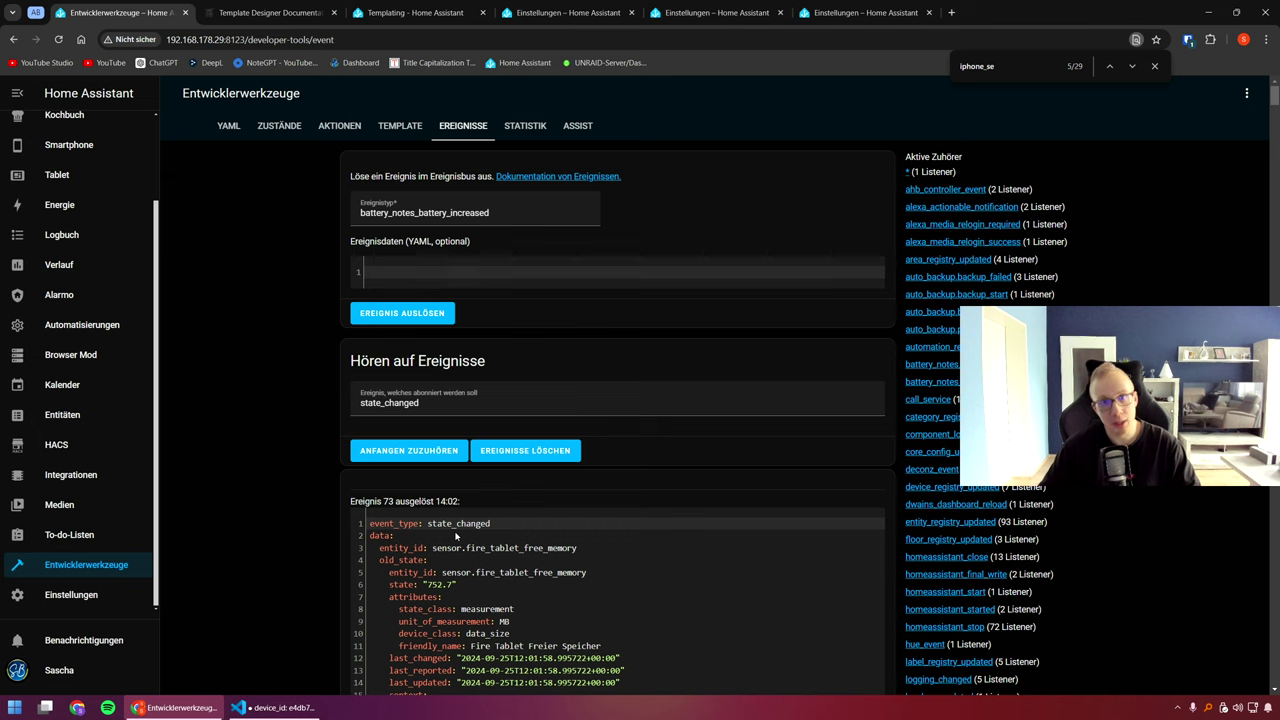
Inspect the old state timestamps in the latest captured event, and clear the subscribed event name.
{"action": "scroll", "coordinate": [458, 606], "scroll_direction": "down", "scroll_amount": 1}
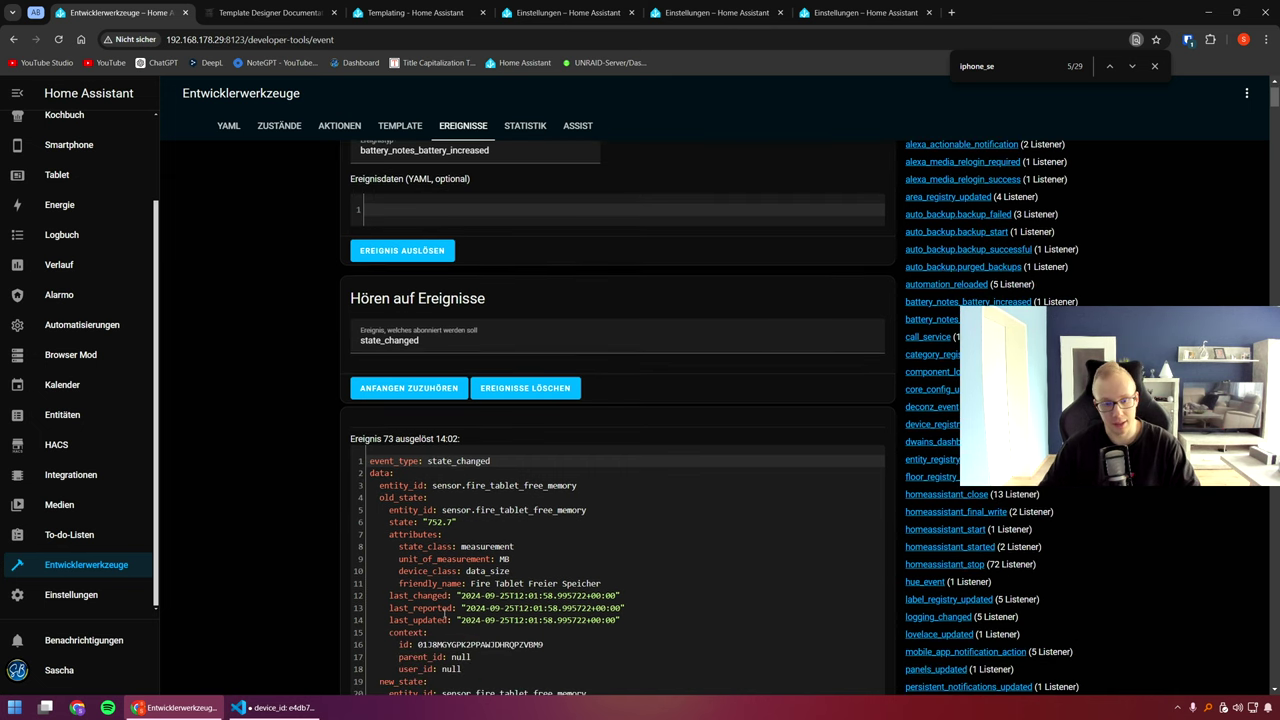
{"action": "left_click", "coordinate": [440, 598]}
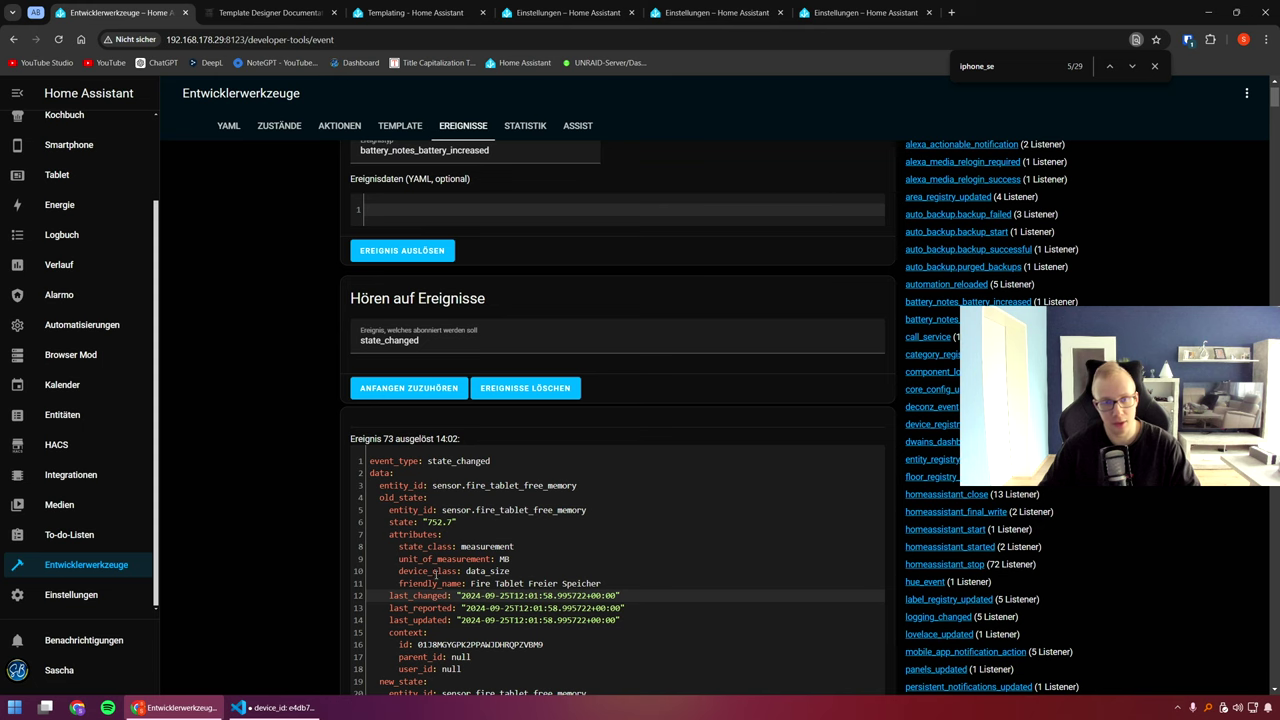
{"action": "scroll", "coordinate": [462, 571], "scroll_direction": "up", "scroll_amount": 1}
{"action": "double_click", "coordinate": [389, 402]}
{"action": "key", "text": "BackSpace"}
Show the Monitor - Batterie ersetzt automation, move its browser tab beside the developer tools tab, and return to the optional event data.
{"action": "left_click", "coordinate": [421, 270]}
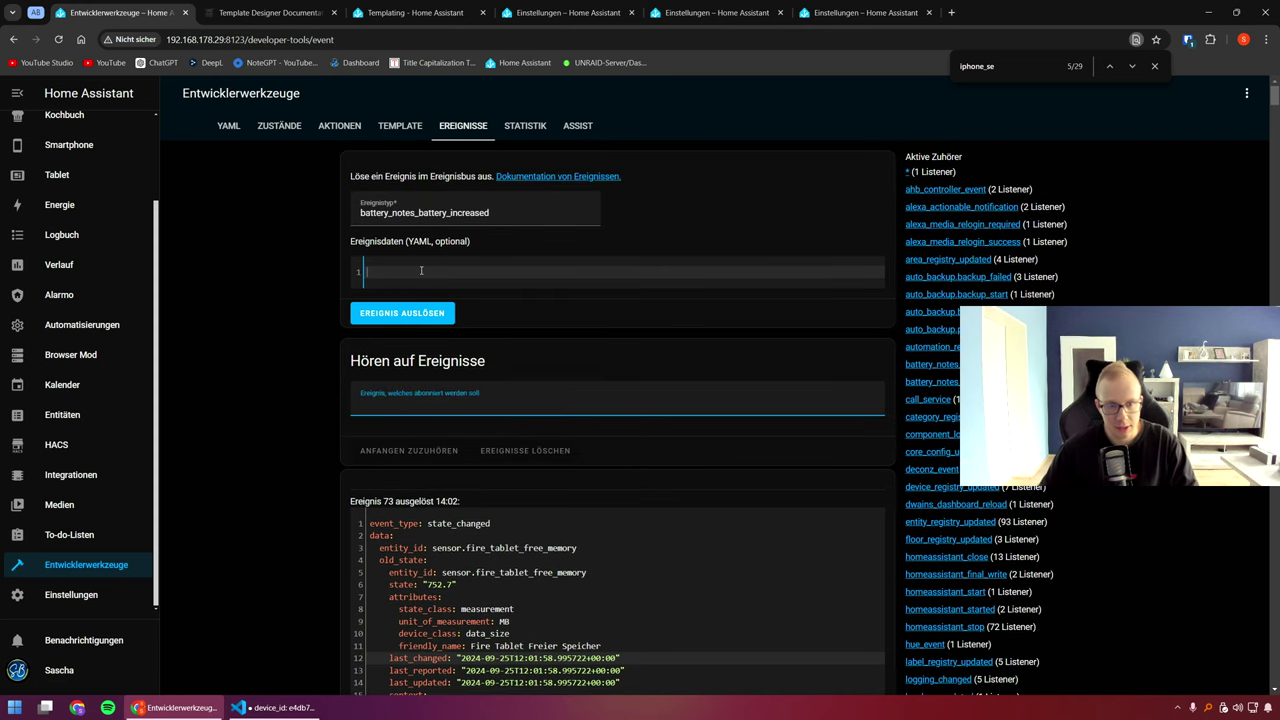
{"action": "left_click", "coordinate": [403, 210]}
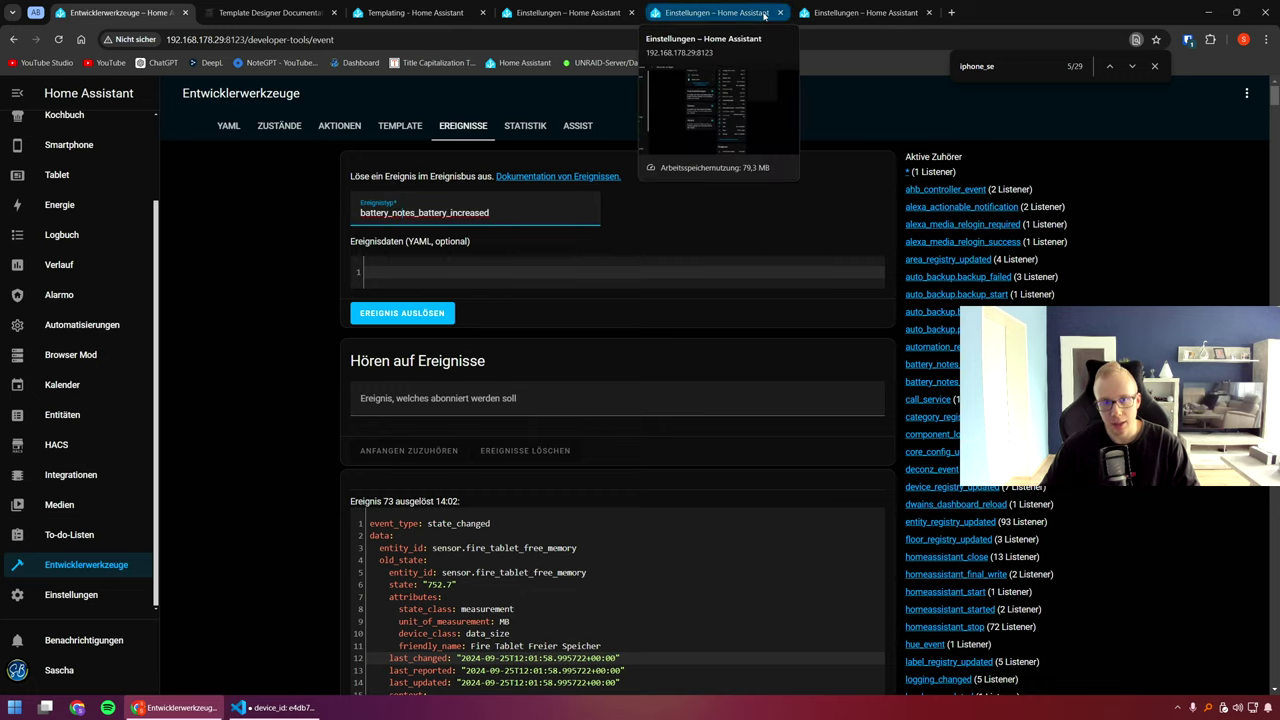
{"action": "left_click", "coordinate": [848, 14]}
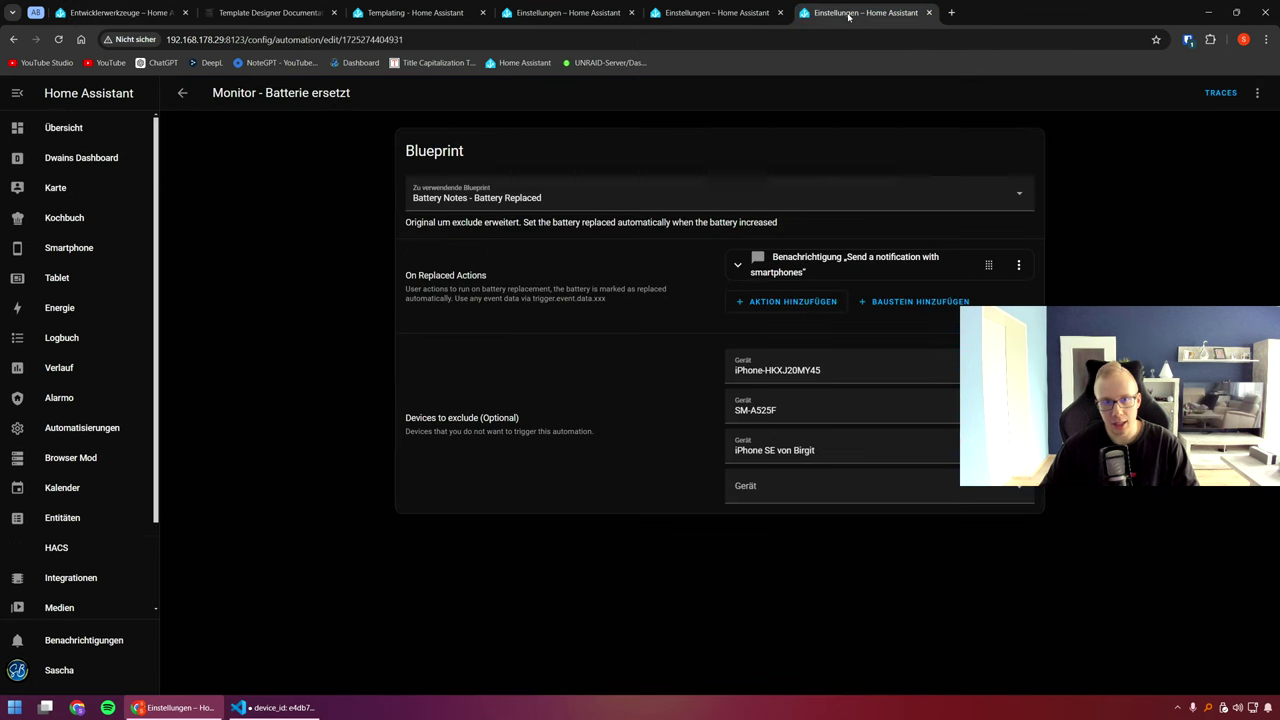
{"action": "left_click_drag", "start_coordinate": [848, 14], "coordinate": [260, 10]}
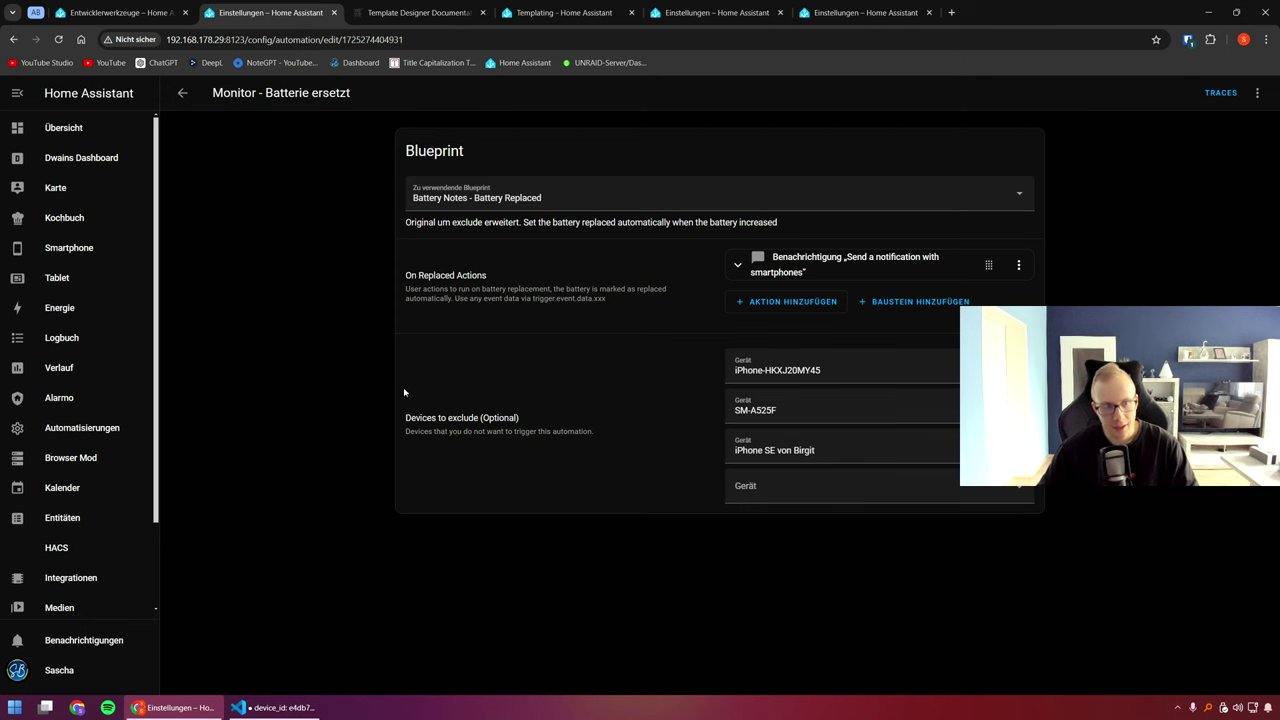
{"action": "left_click", "coordinate": [150, 12]}
{"action": "left_click", "coordinate": [411, 276]}
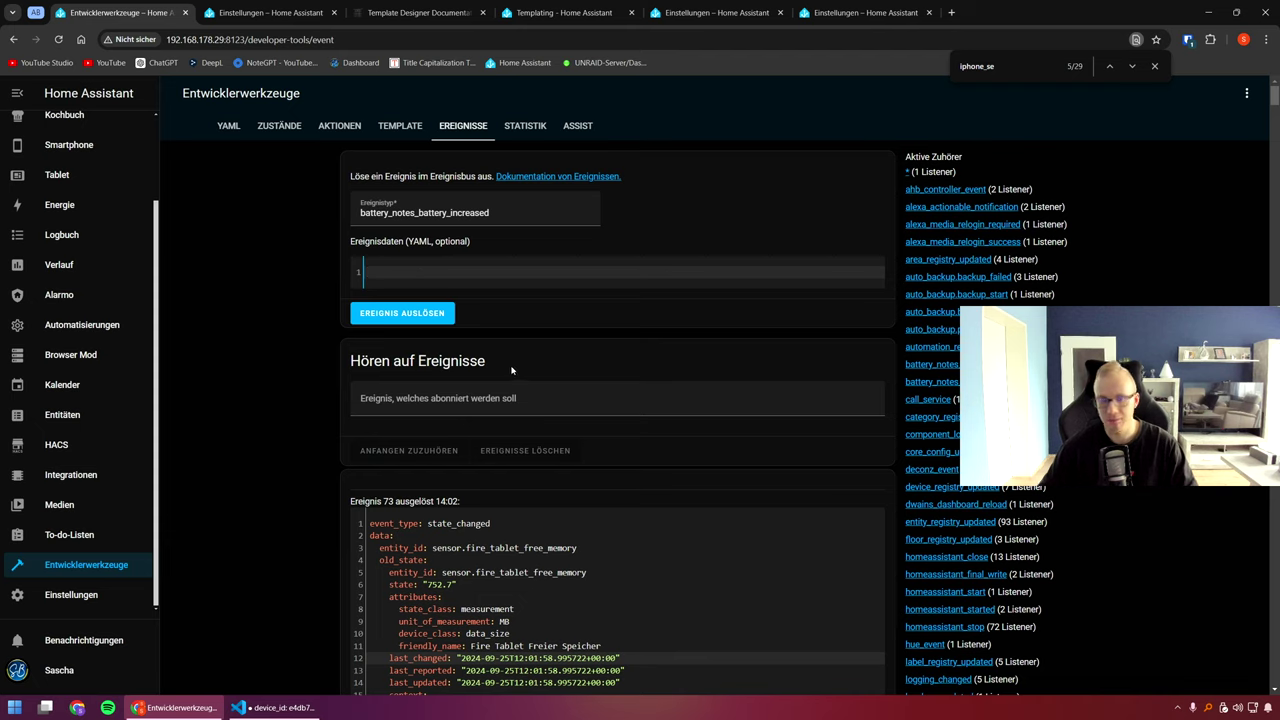
Fill the battery_notes_battery_increased event data with the prepared YAML for the iPhone SE, including battery_low false, Rechargeable, battery_level 70 and previous_battery_level 45.
{"action": "left_click_drag", "start_coordinate": [389, 212], "coordinate": [471, 212]}
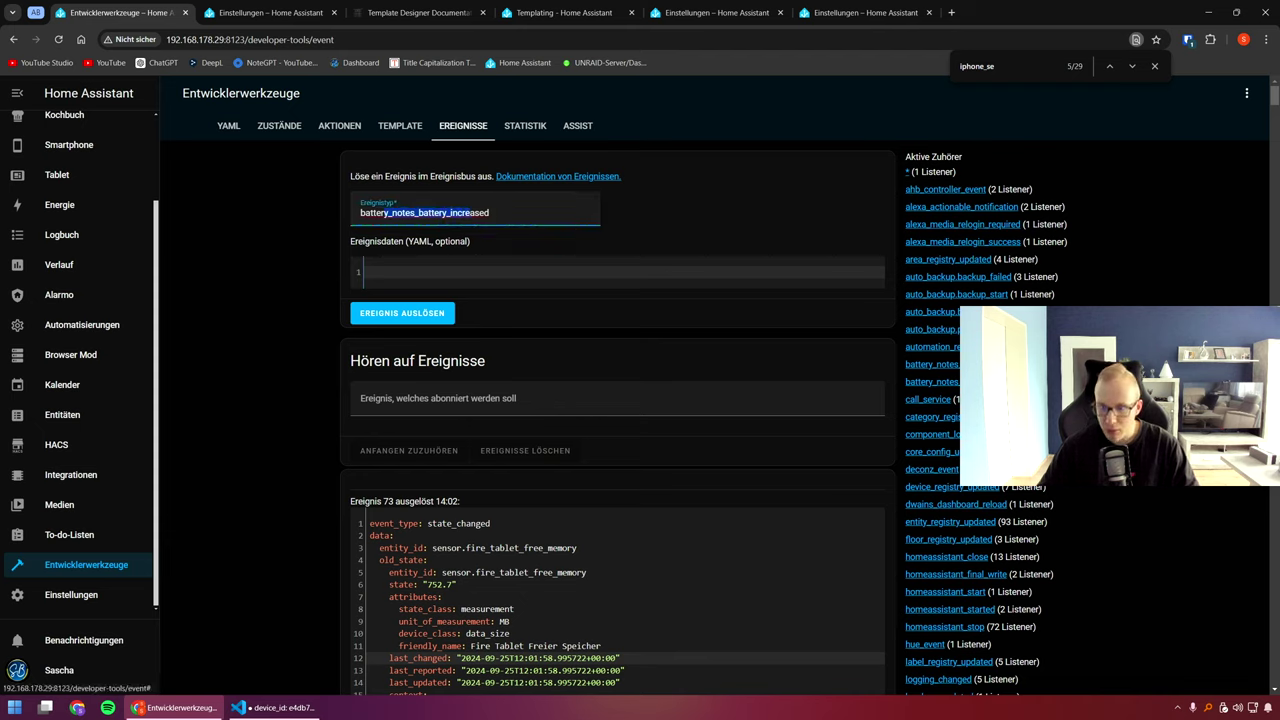
{"action": "left_click", "coordinate": [930, 381]}
{"action": "left_click", "coordinate": [932, 364]}
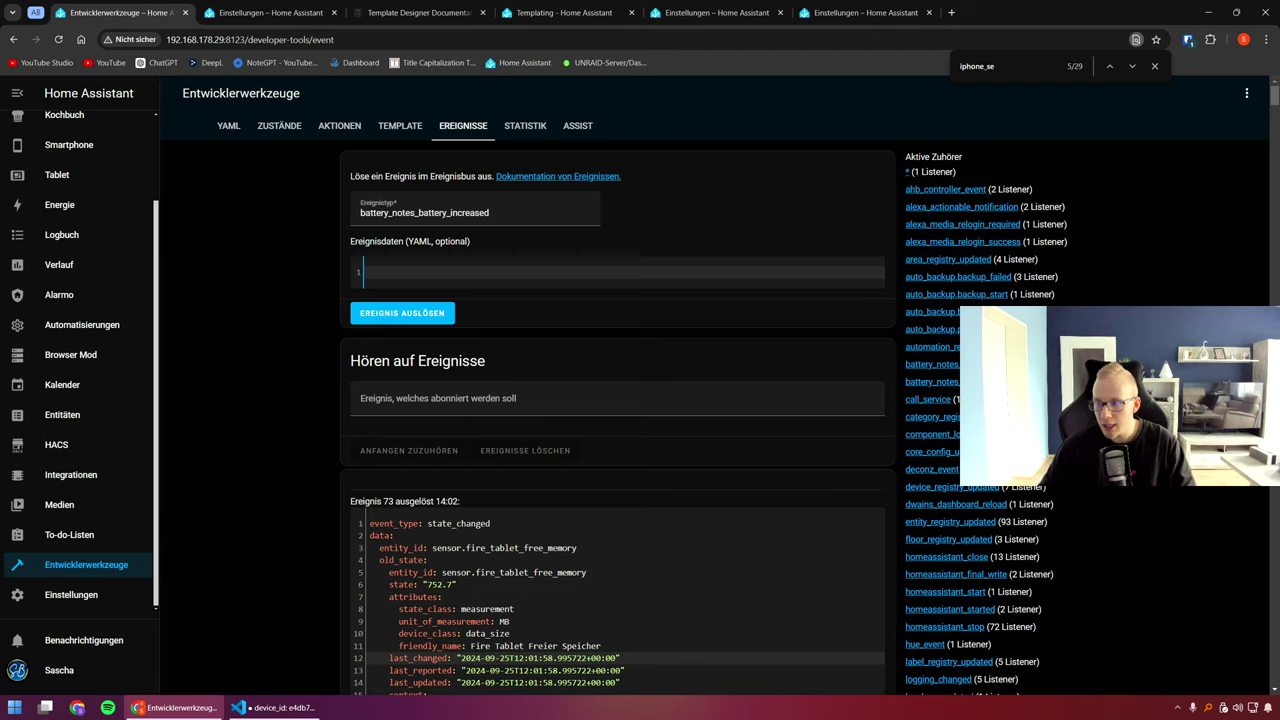
{"action": "key", "text": "alt+Tab"}
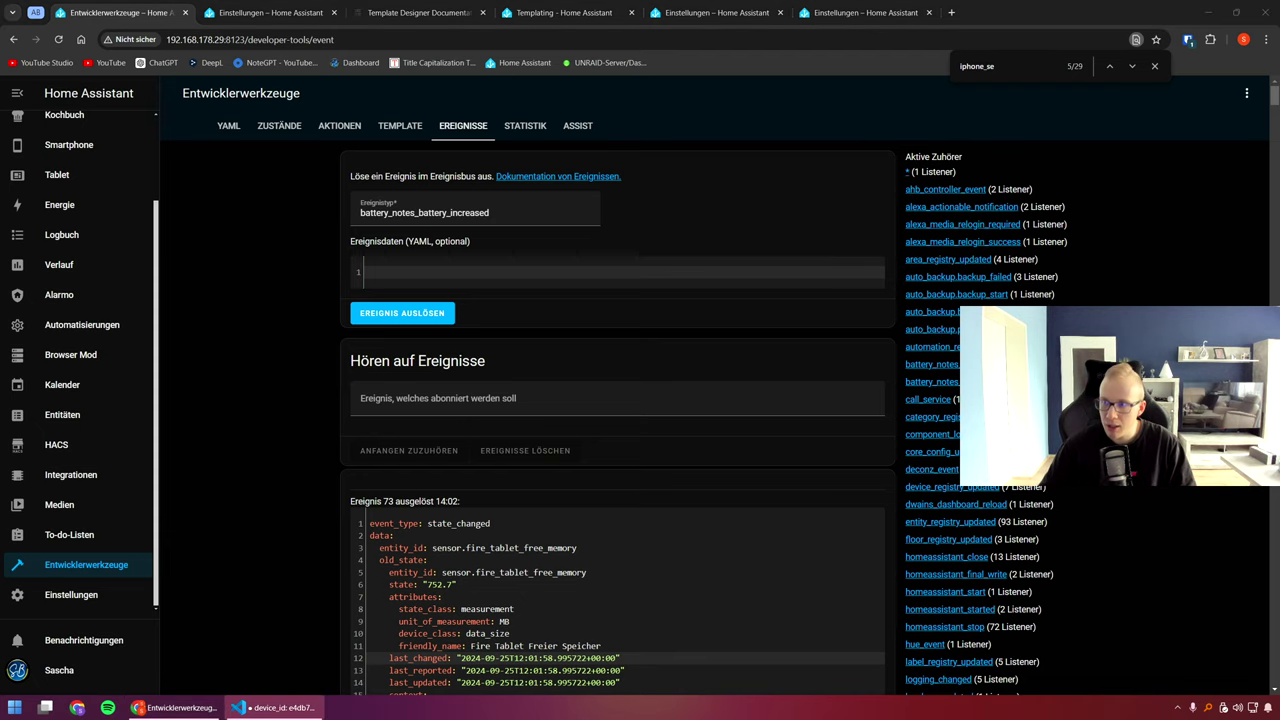
{"action": "left_click", "coordinate": [482, 271]}
{"action": "type", "text": "device_id: e4db7d2c6dda35f3fa766bd9021ea5ae     source_entity_id: ''     device_name: iPhone SE von Birgit     battery_low: false     battery_type_and_quantity: Rechargeable     battery_type: Rechargeable     battery_quantity: 1     battery_level: 70     previous_battery_level: 45"}
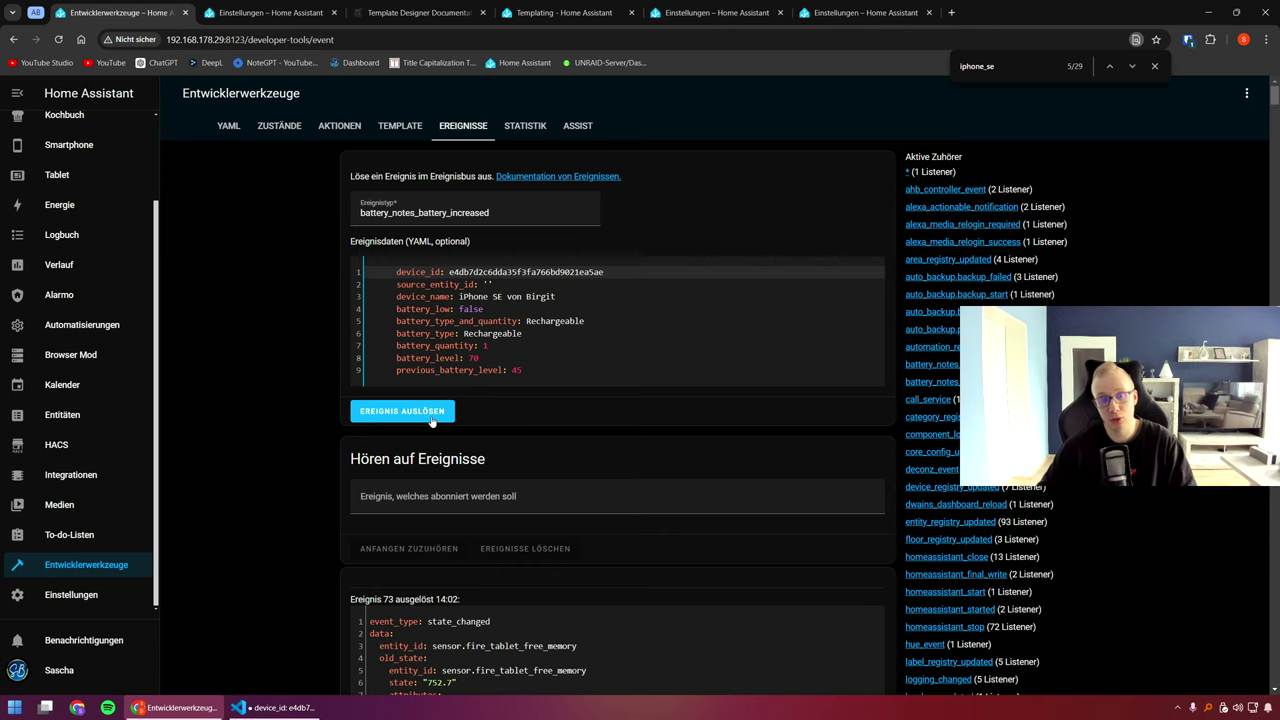
Show the Monitor - Batterie ersetzt automation as YAML, switch back to its visual editor, and return to the developer tools.
{"action": "left_click", "coordinate": [265, 12]}
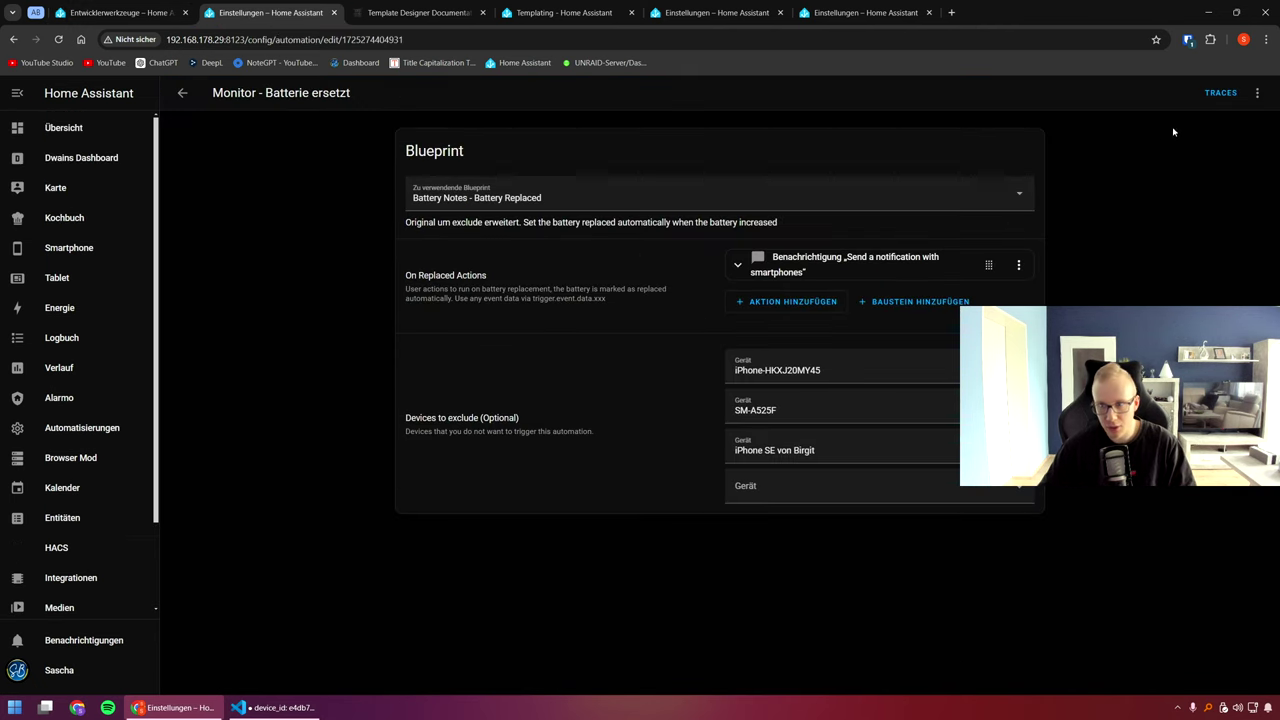
{"action": "left_click", "coordinate": [1257, 92]}
{"action": "left_click", "coordinate": [1175, 309]}
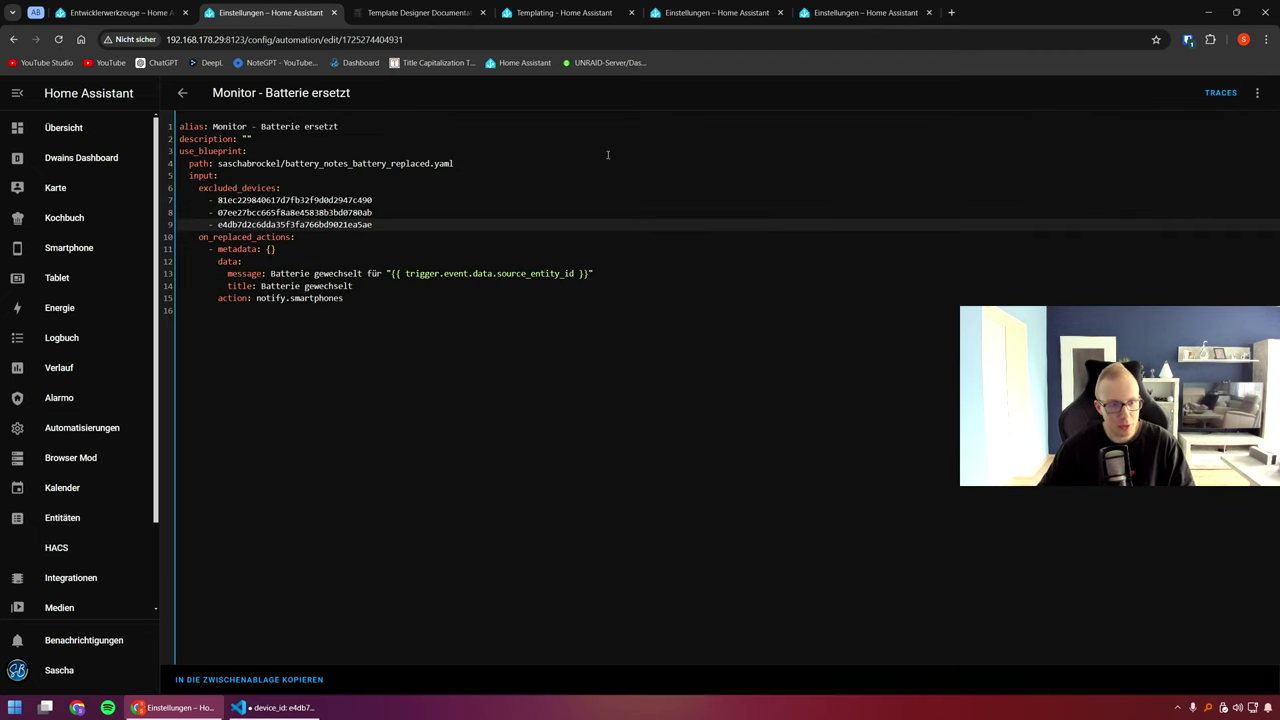
{"action": "left_click", "coordinate": [1257, 92]}
{"action": "left_click", "coordinate": [1178, 278]}
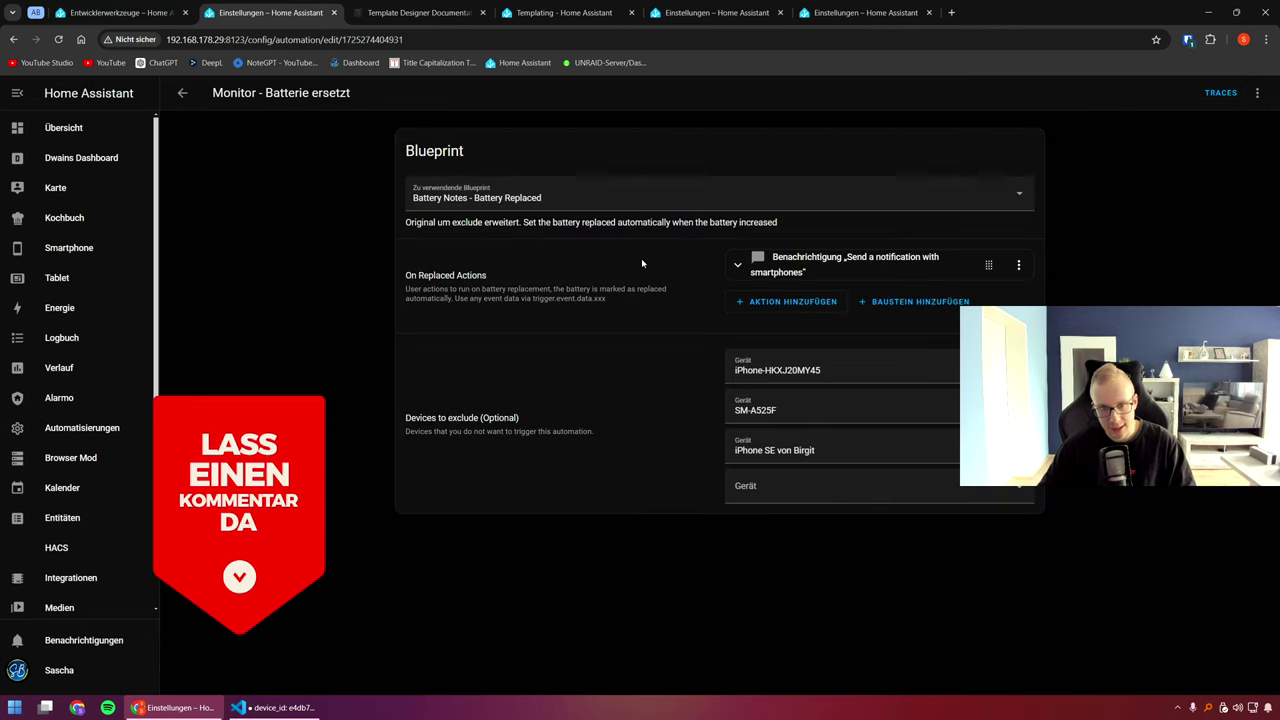
{"action": "left_click_drag", "start_coordinate": [710, 222], "coordinate": [775, 224]}
{"action": "key", "text": "ctrl+1"}
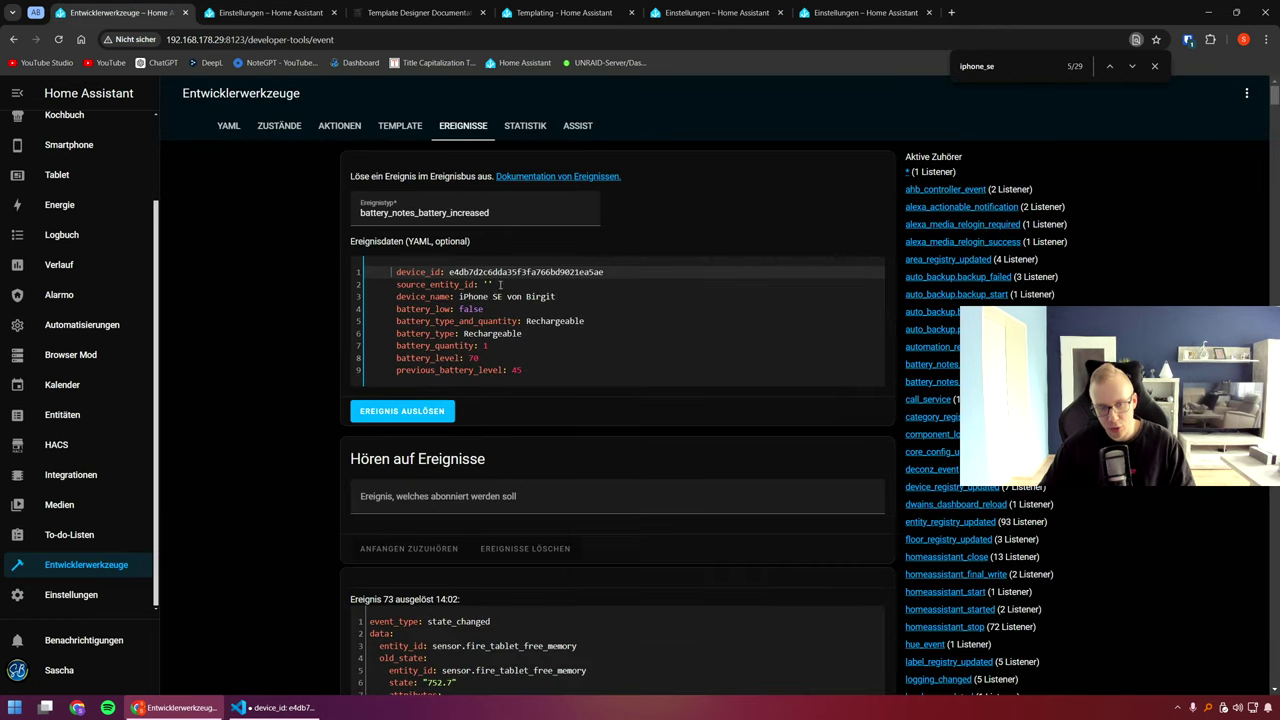
Compare the device_id in the event data with the excluded devices of the Monitor - Batterie ersetzt automation.
{"action": "left_click_drag", "start_coordinate": [530, 371], "coordinate": [386, 276]}
{"action": "left_click", "coordinate": [460, 321]}
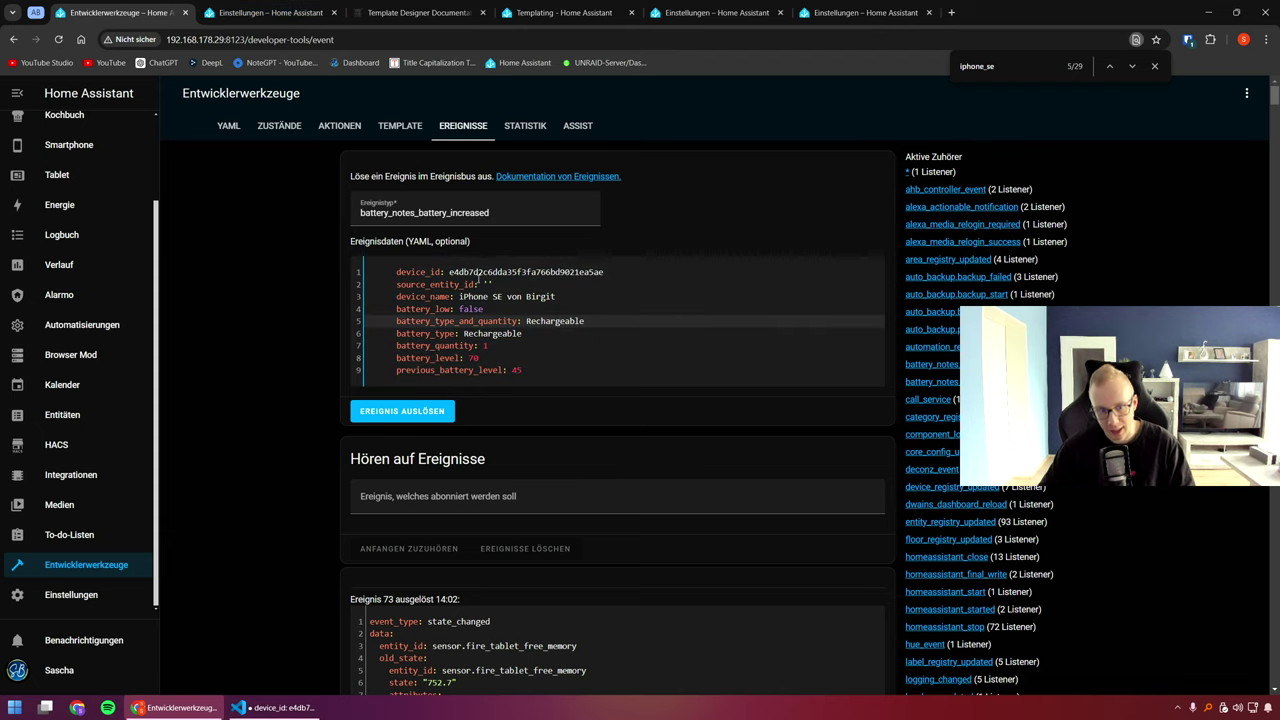
{"action": "double_click", "coordinate": [526, 272]}
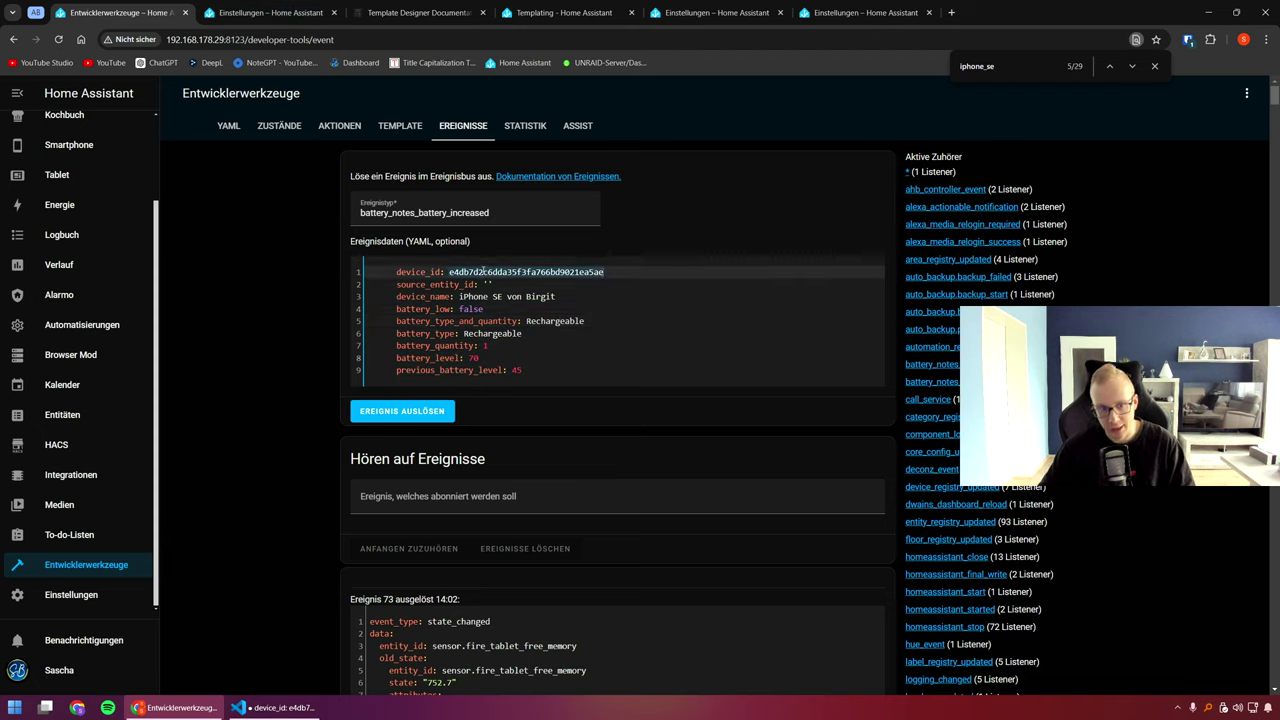
{"action": "left_click", "coordinate": [248, 18]}
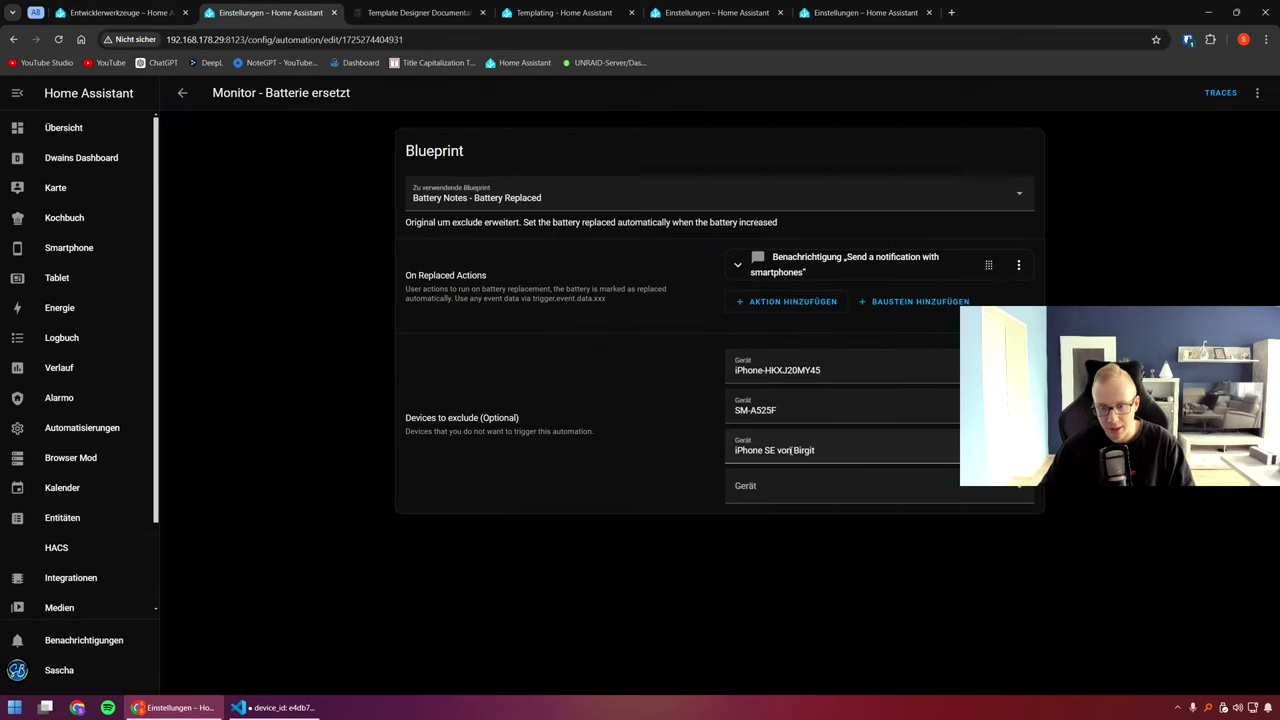
{"action": "left_click", "coordinate": [120, 12]}
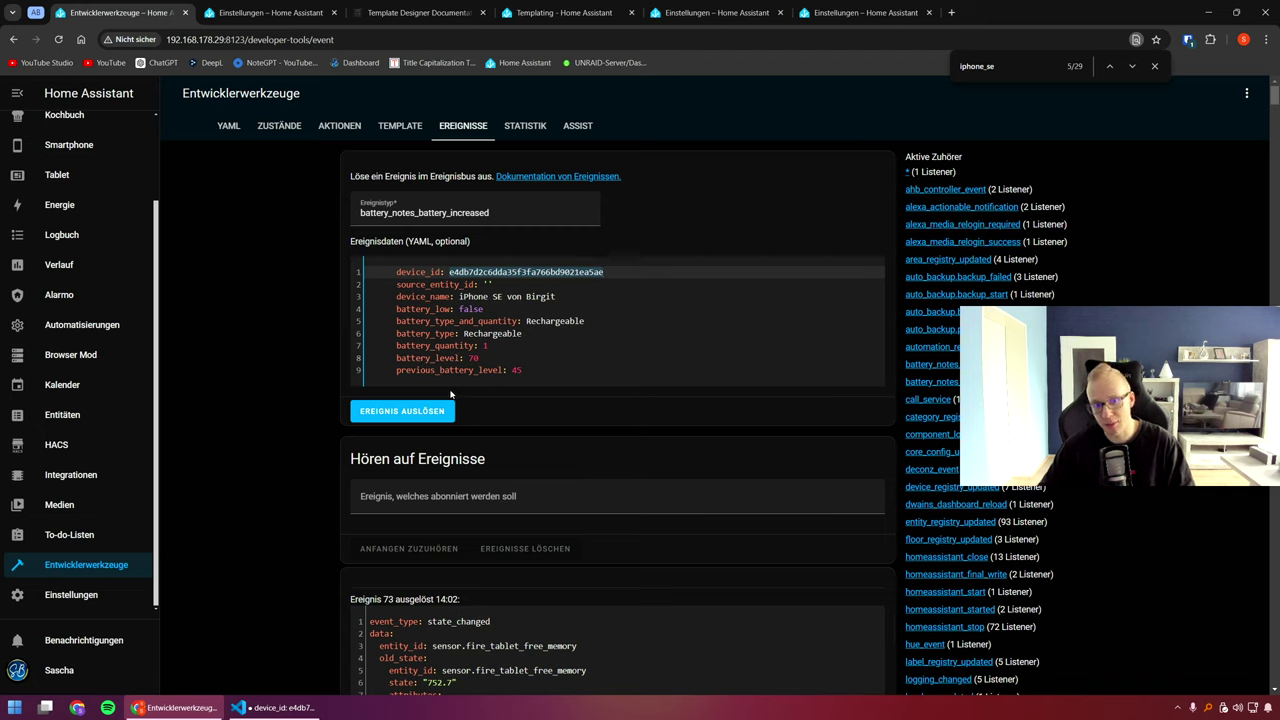
Examine the battery_level and previous_battery_level entries in the event data and the state_changed entry among the active listeners.
{"action": "left_click", "coordinate": [461, 358]}
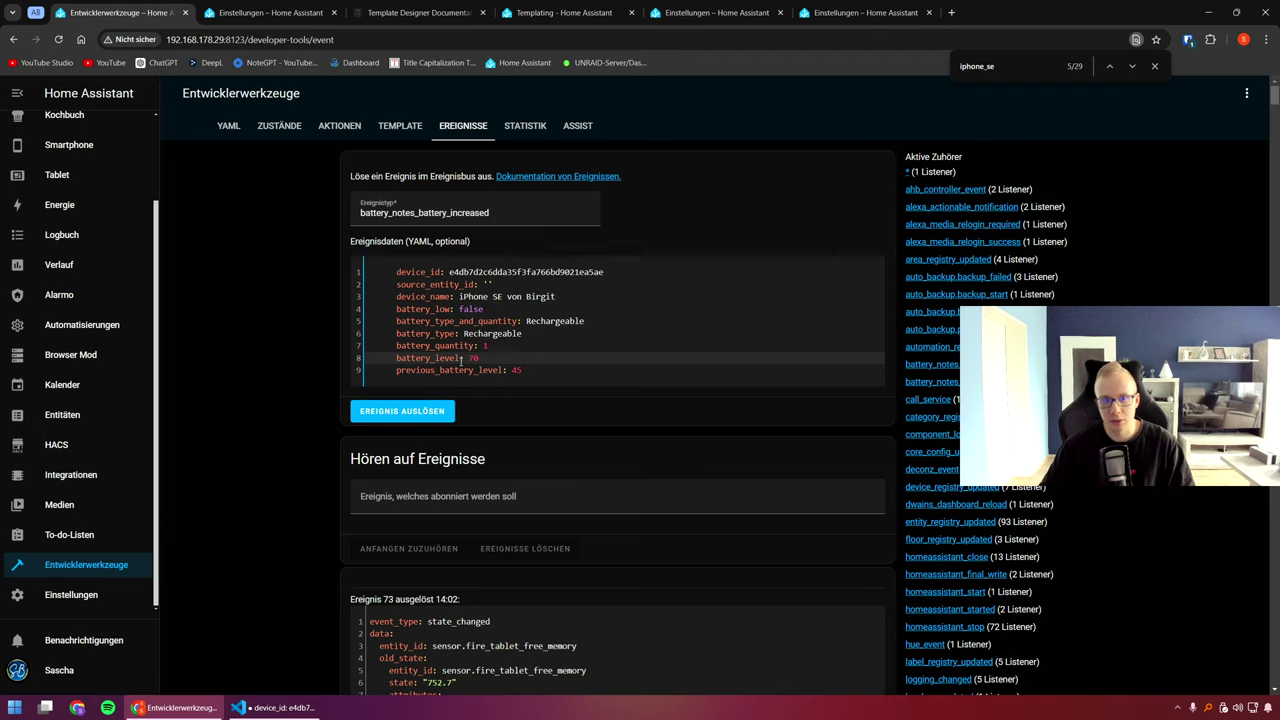
{"action": "left_click", "coordinate": [460, 370]}
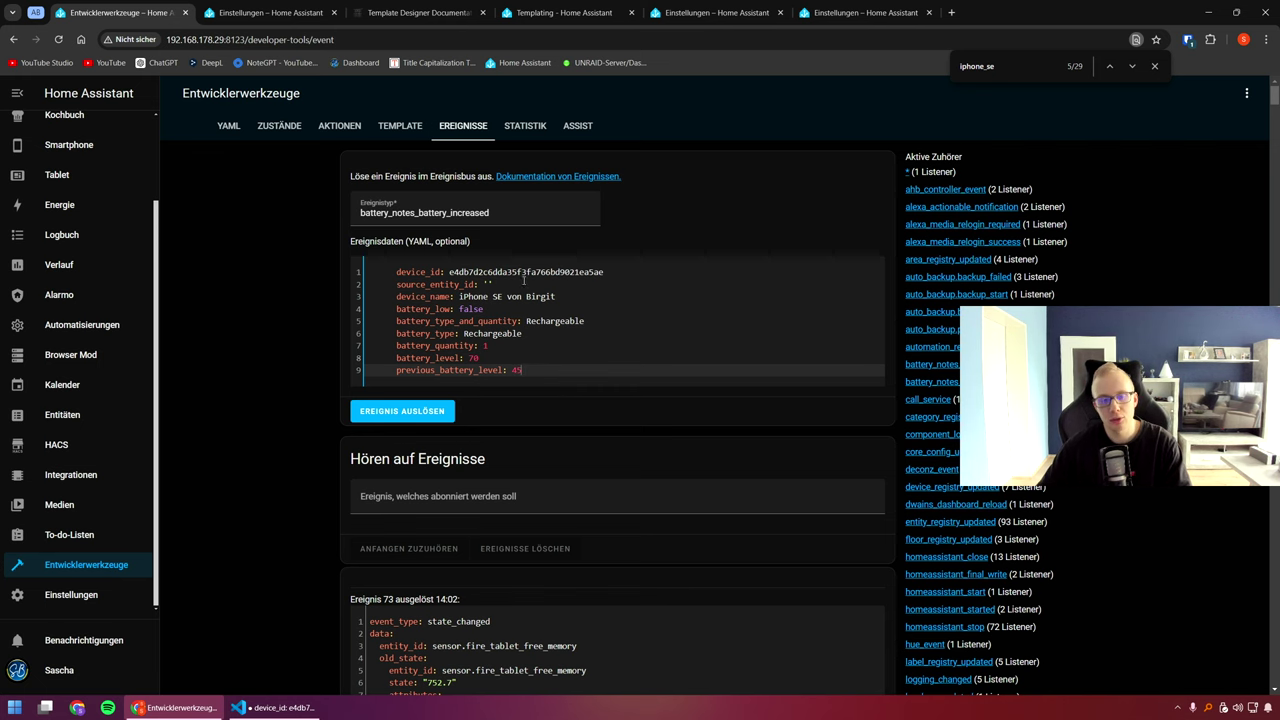
{"action": "scroll", "coordinate": [1010, 490], "scroll_direction": "down", "scroll_amount": 3}
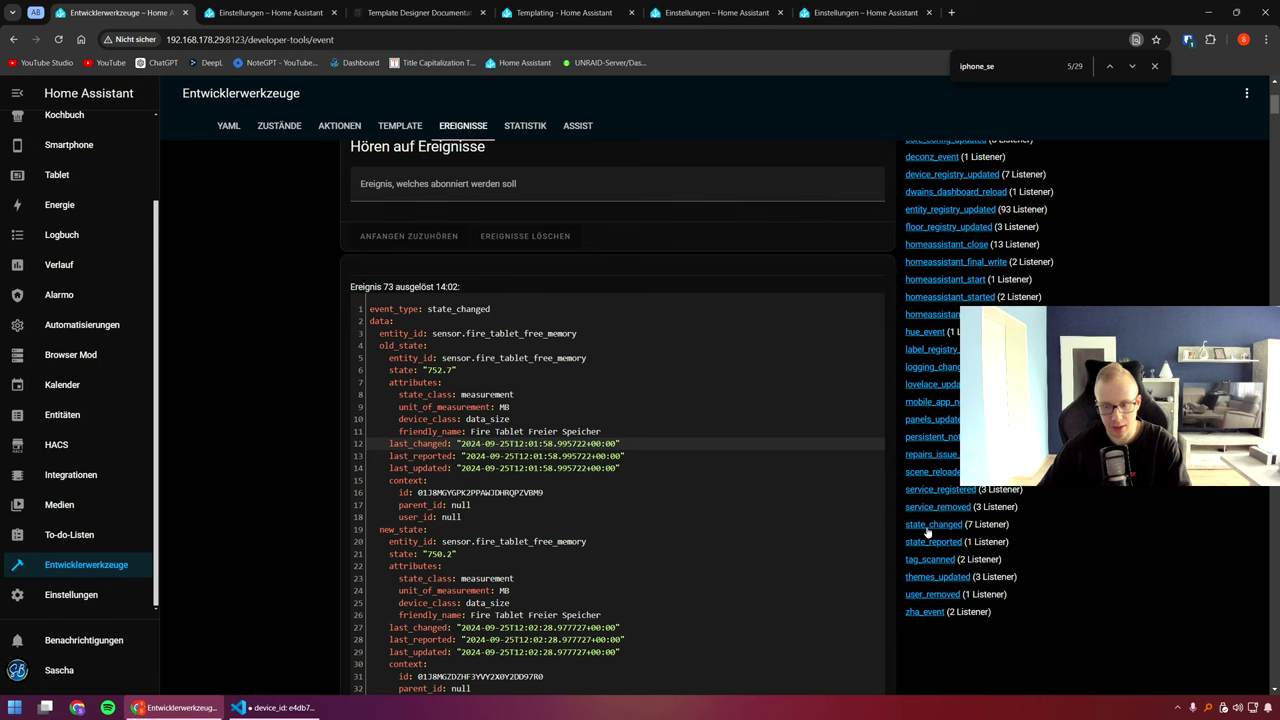
{"action": "scroll", "coordinate": [908, 510], "scroll_direction": "up", "scroll_amount": 3}
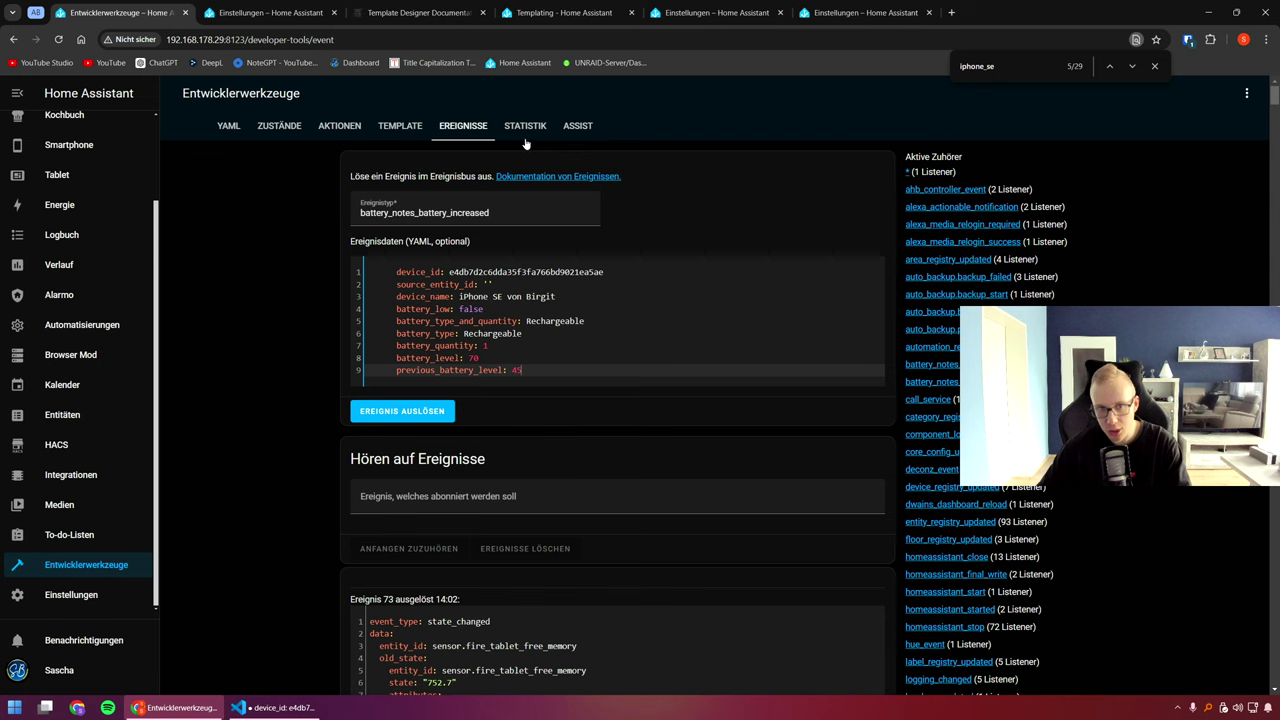
Load sensor.aussentemperatur into the form for setting an entity state and highlight its state value.
{"action": "left_click", "coordinate": [290, 127]}
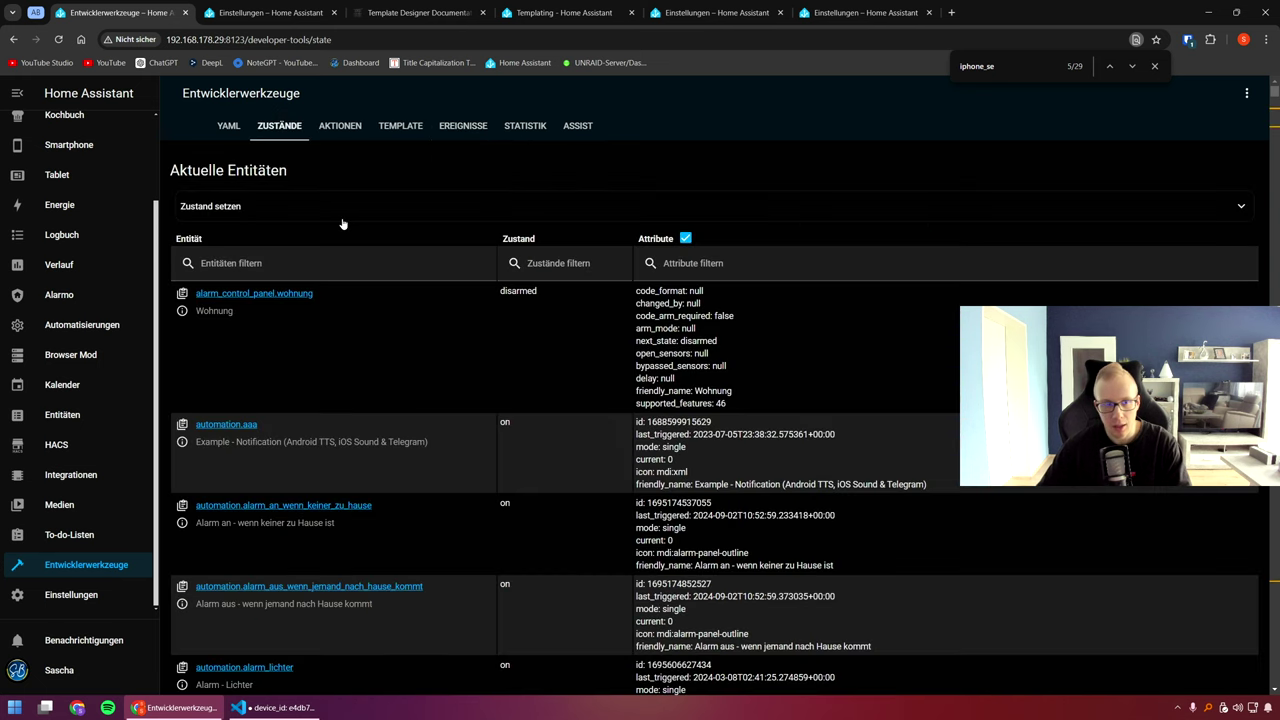
{"action": "left_click", "coordinate": [234, 207]}
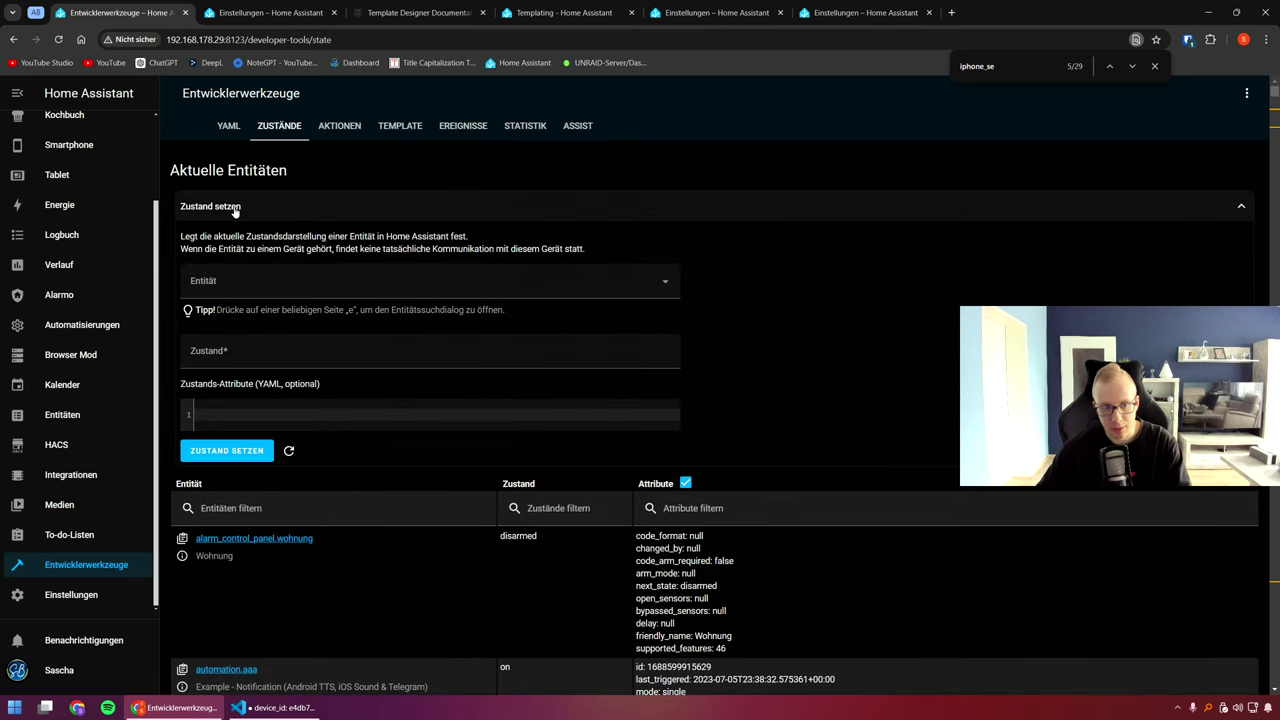
{"action": "left_click", "coordinate": [357, 280]}
{"action": "scroll", "coordinate": [336, 352], "scroll_direction": "down", "scroll_amount": 5}
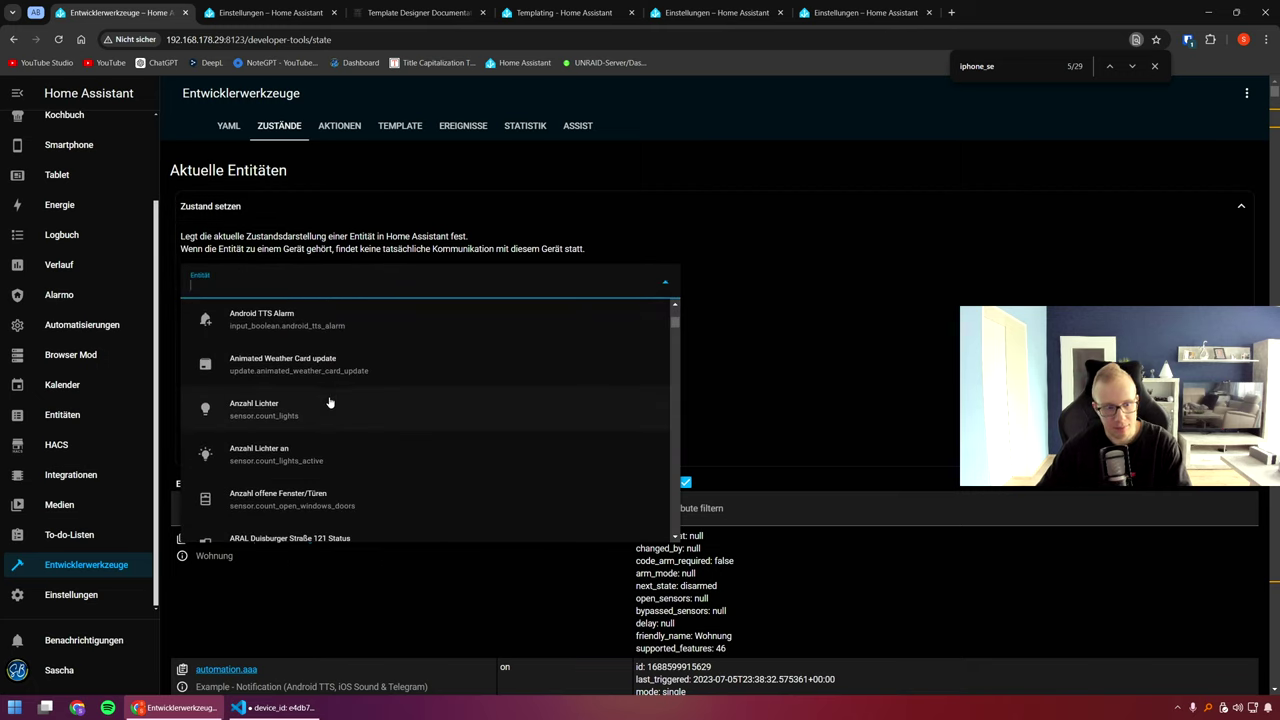
{"action": "scroll", "coordinate": [290, 418], "scroll_direction": "down", "scroll_amount": 2}
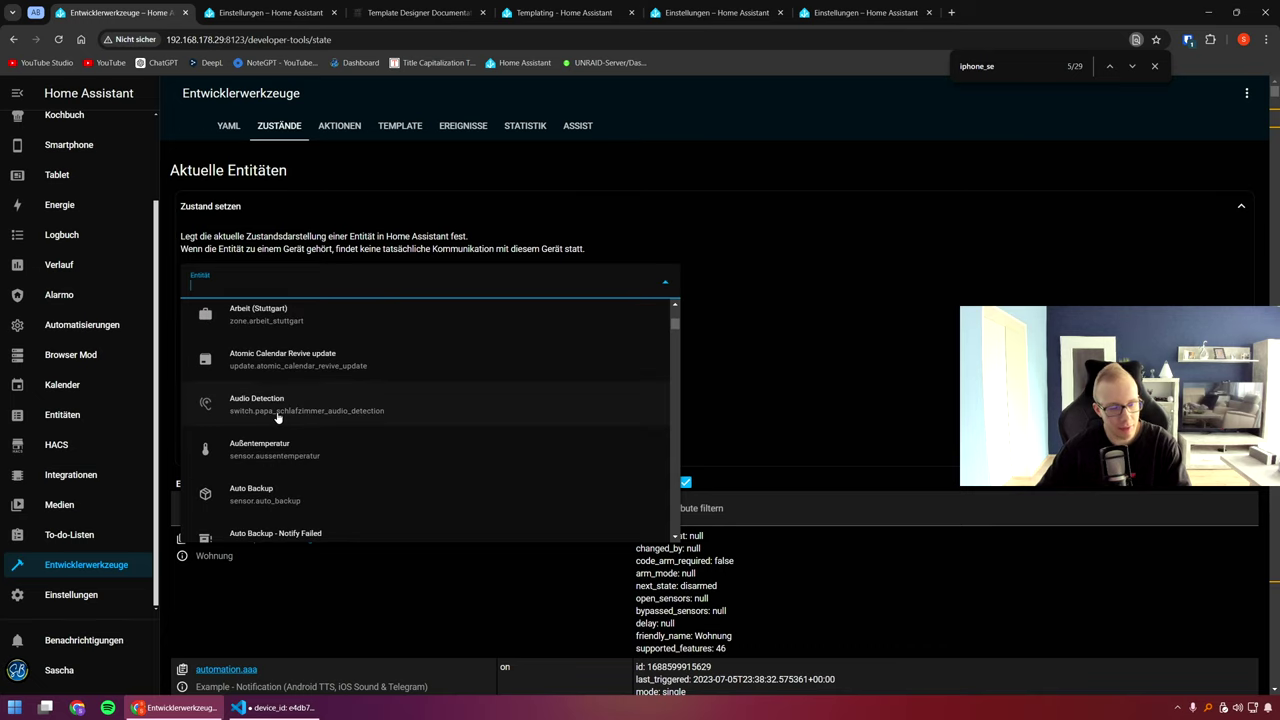
{"action": "scroll", "coordinate": [271, 418], "scroll_direction": "down", "scroll_amount": 3}
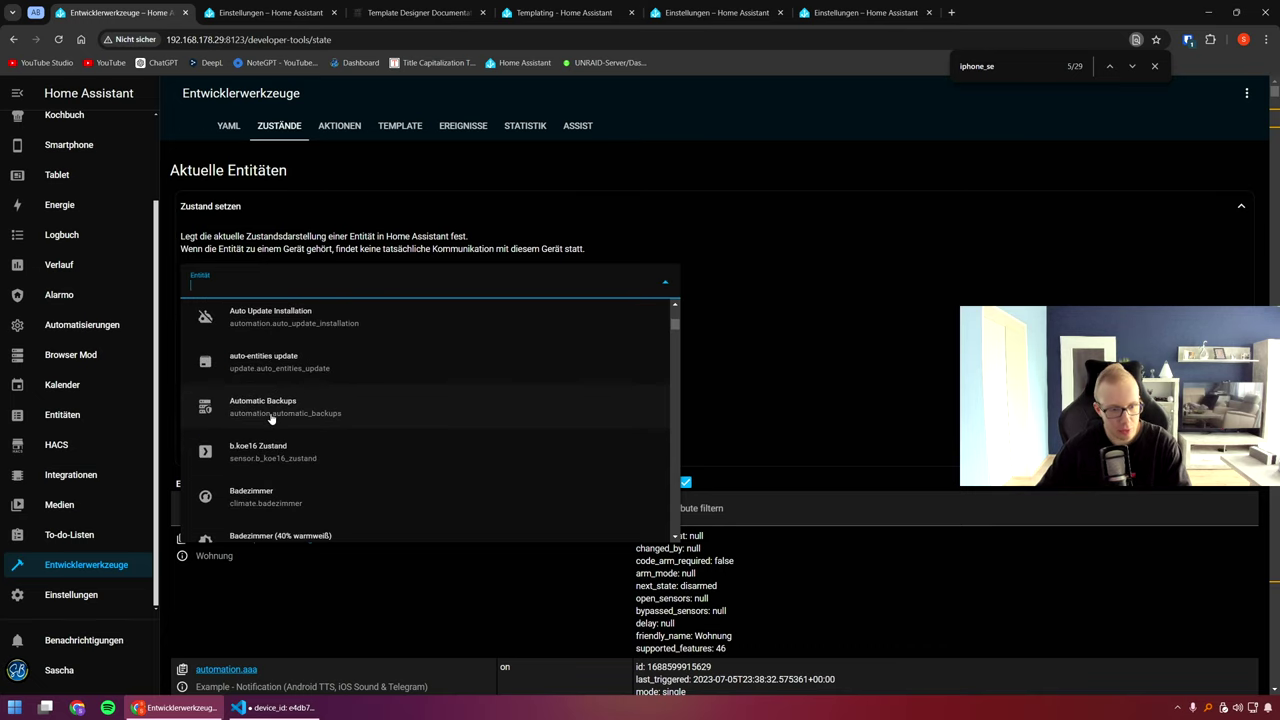
{"action": "scroll", "coordinate": [270, 418], "scroll_direction": "down", "scroll_amount": 1}
{"action": "scroll", "coordinate": [265, 412], "scroll_direction": "up", "scroll_amount": 3}
{"action": "left_click", "coordinate": [258, 409]}
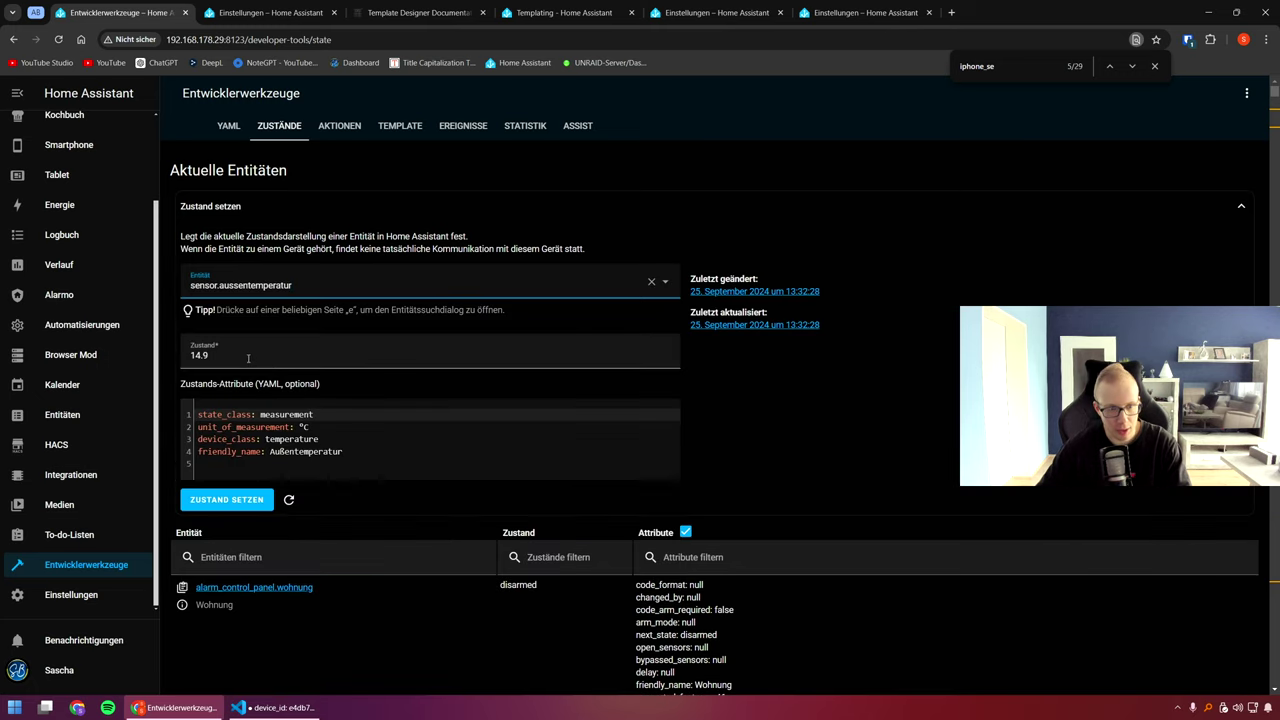
{"action": "left_click", "coordinate": [211, 354]}
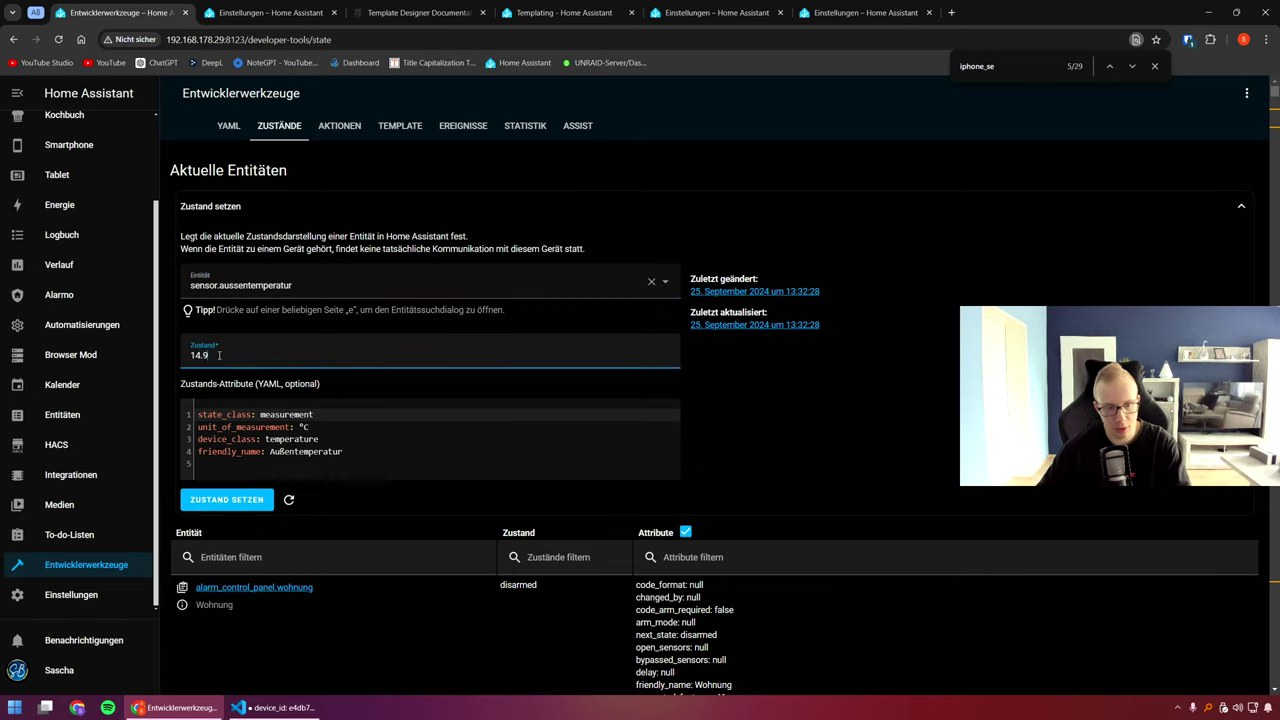
{"action": "left_click_drag", "start_coordinate": [215, 356], "coordinate": [189, 356]}
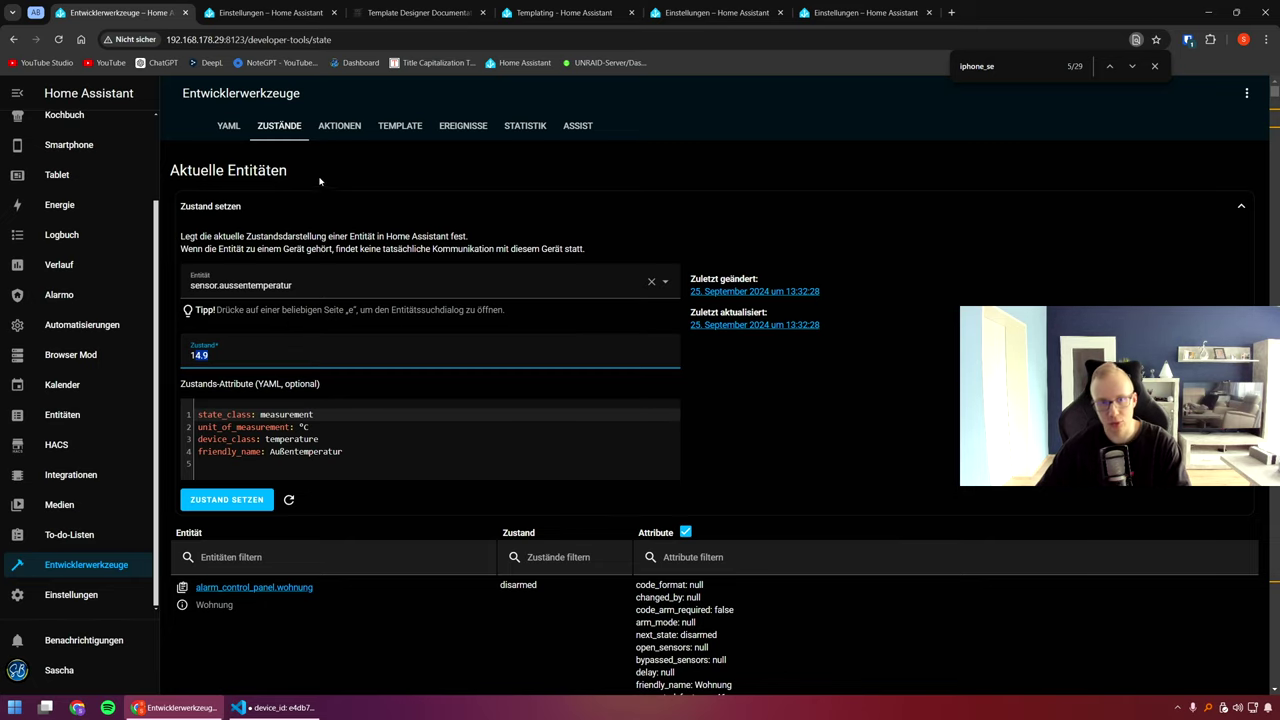
Return to the events tool and review the active listeners and the prepared battery_notes_battery_increased event.
{"action": "left_click", "coordinate": [458, 127]}
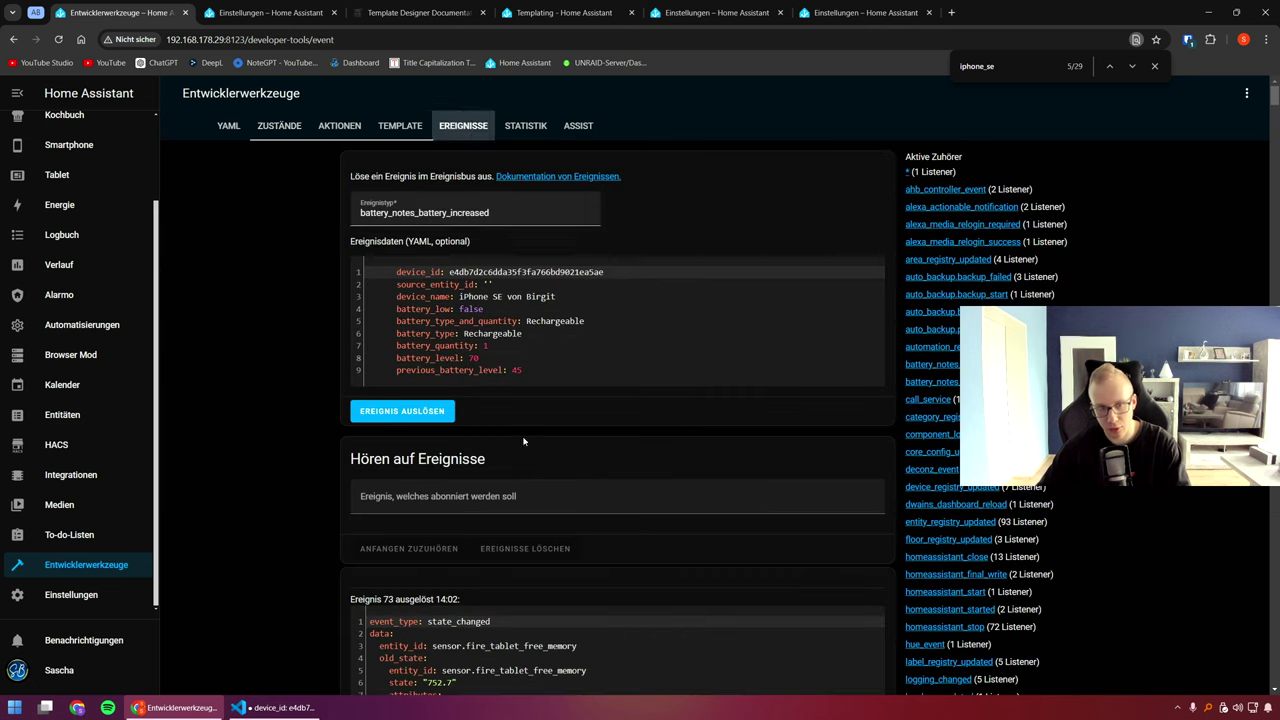
{"action": "scroll", "coordinate": [1045, 524], "scroll_direction": "down", "scroll_amount": 4}
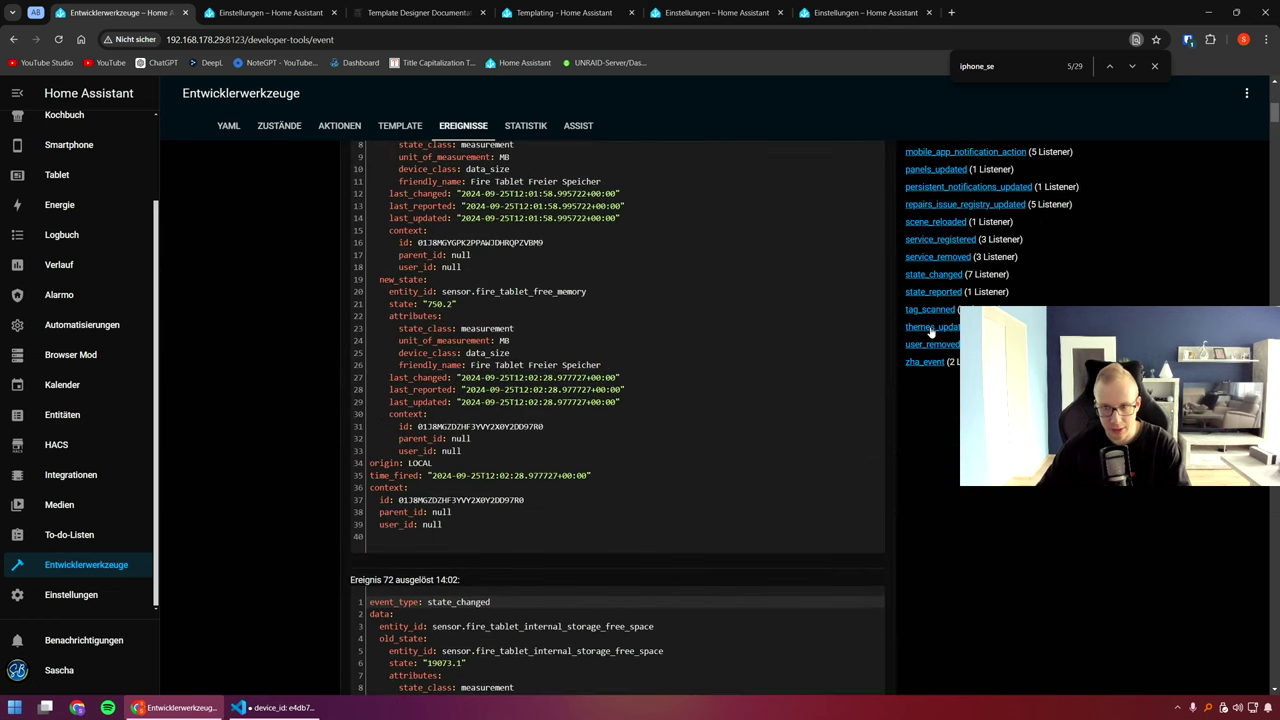
{"action": "scroll", "coordinate": [423, 480], "scroll_direction": "up", "scroll_amount": 5}
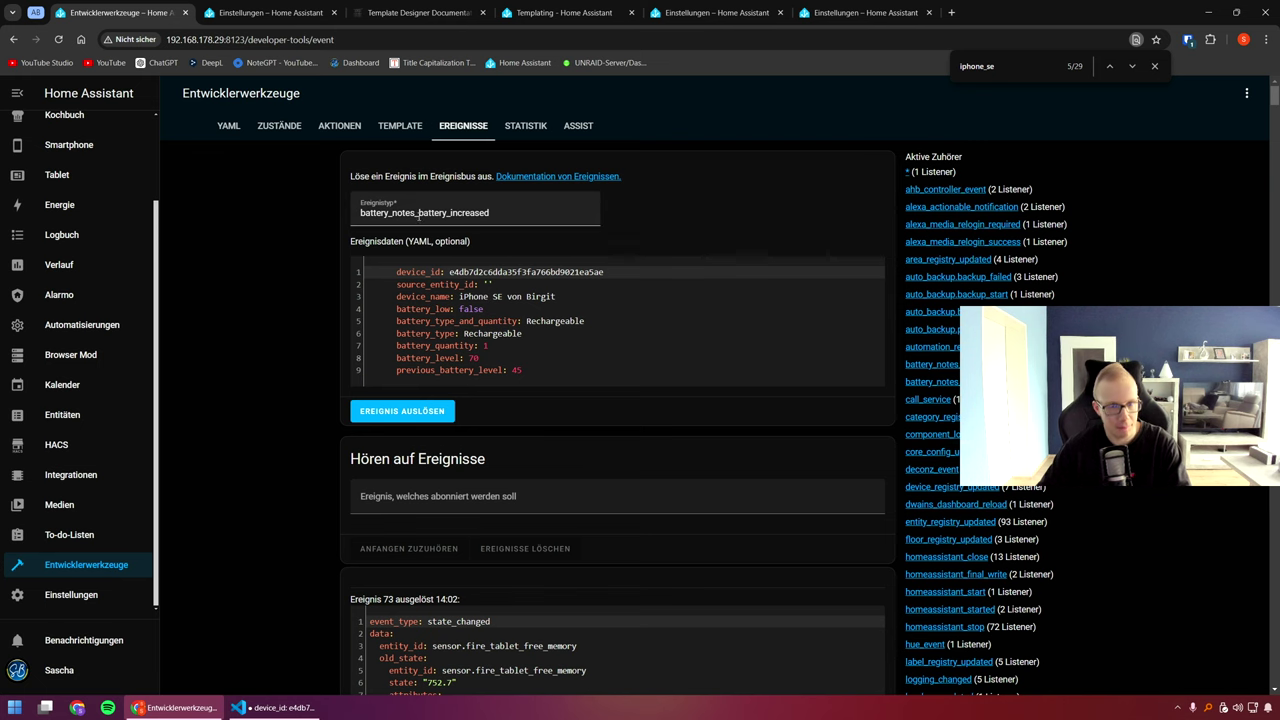
Browse the statistics list for each entity's unit, source and reported problem.
{"action": "left_click", "coordinate": [527, 130]}
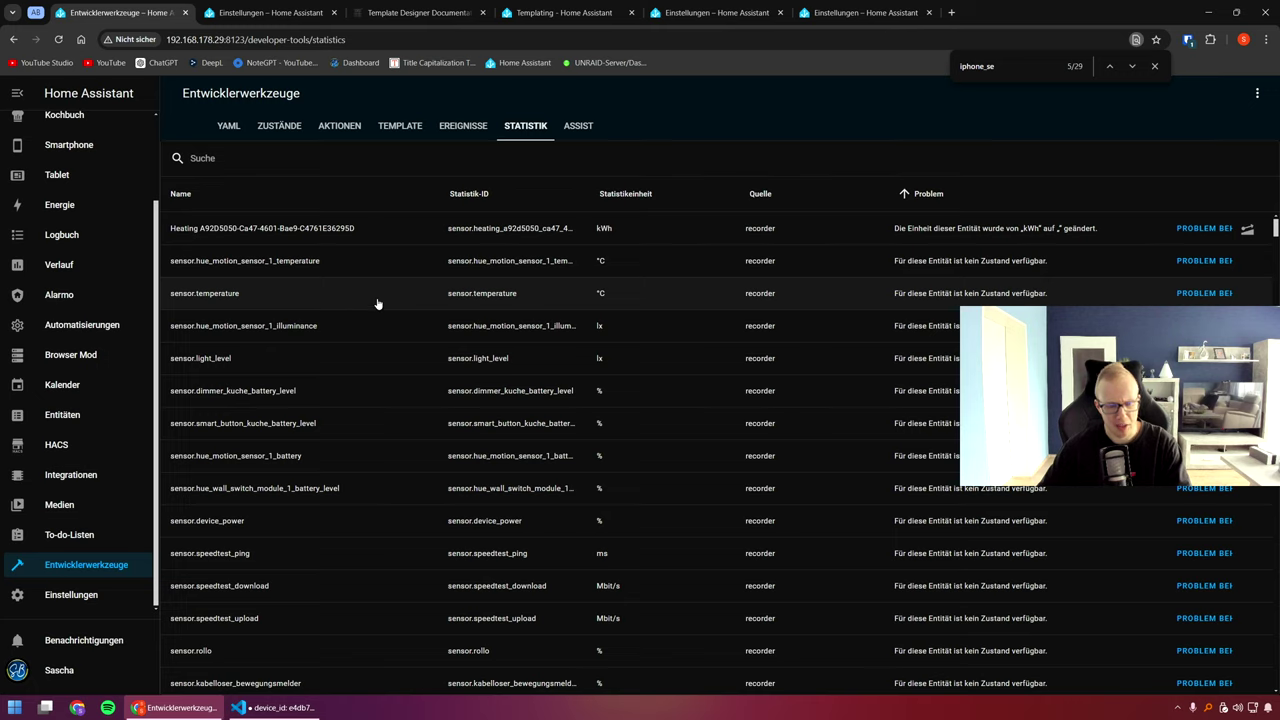
{"action": "scroll", "coordinate": [771, 316], "scroll_direction": "down", "scroll_amount": 5}
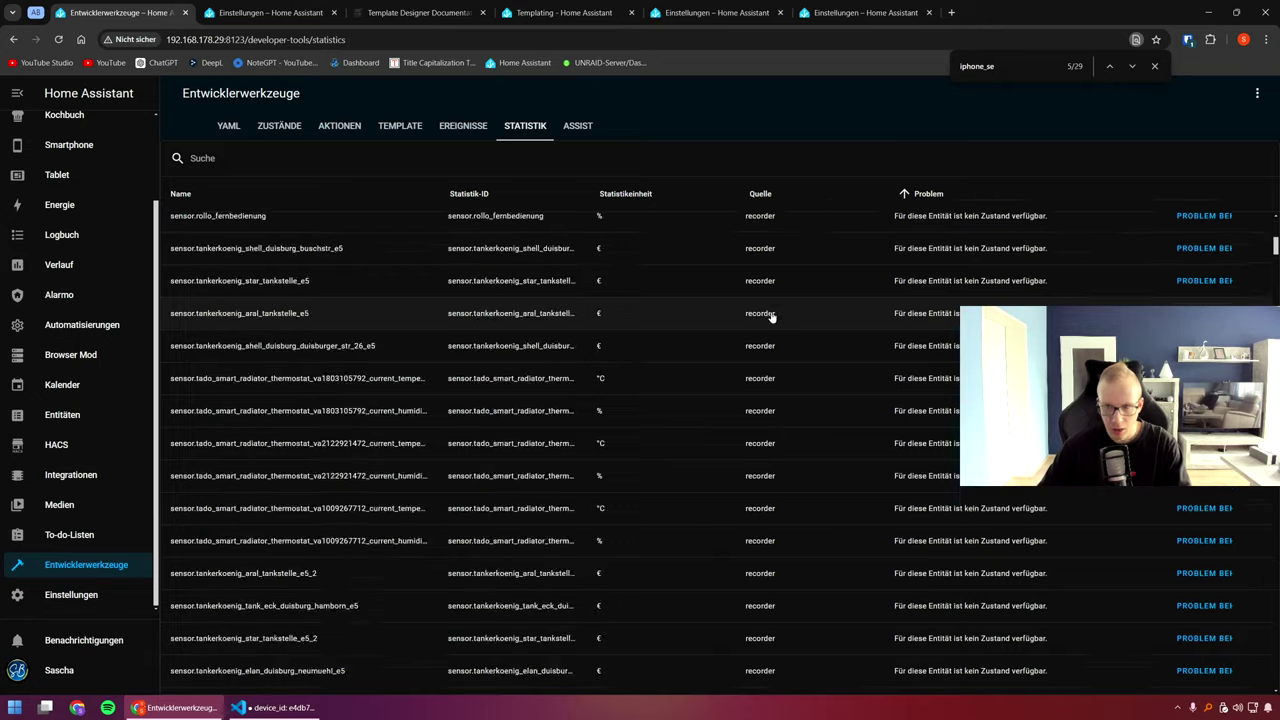
{"action": "scroll", "coordinate": [771, 316], "scroll_direction": "down", "scroll_amount": 5}
{"action": "scroll", "coordinate": [768, 317], "scroll_direction": "down", "scroll_amount": 10}
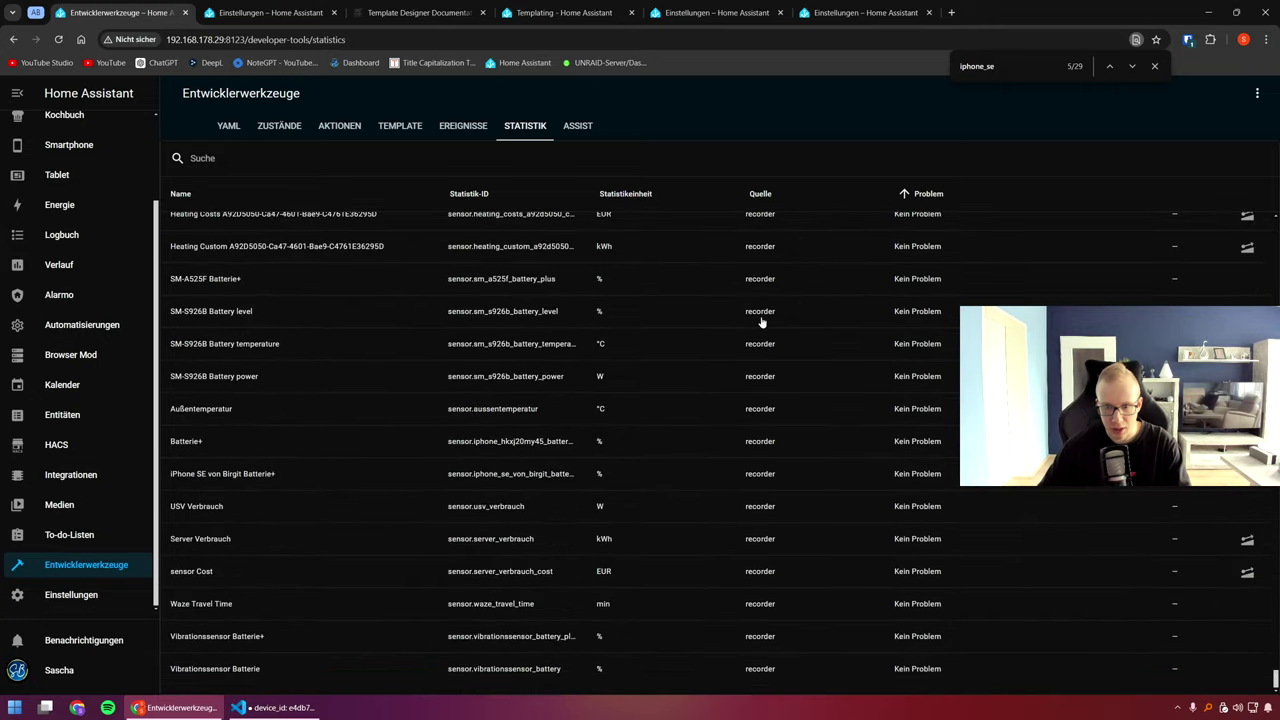
{"action": "scroll", "coordinate": [760, 323], "scroll_direction": "up", "scroll_amount": 15}
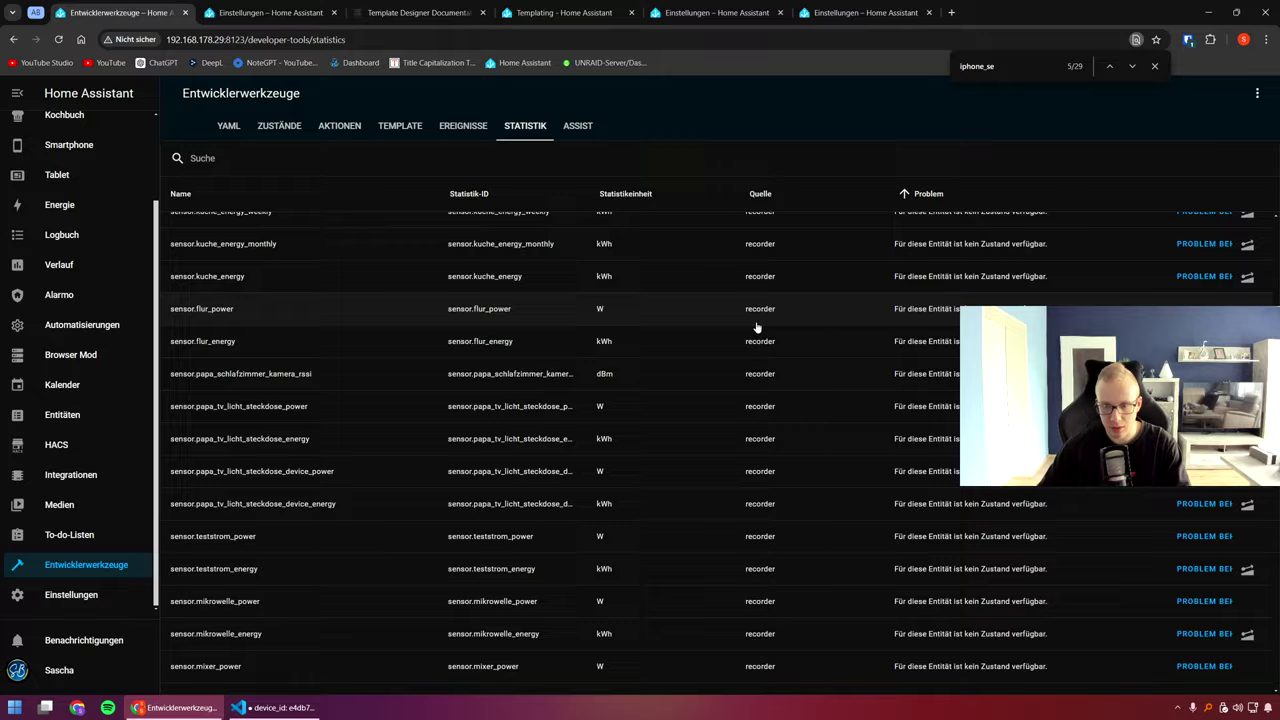
Parse the sentence "Der Fuchs im Wald geht nach Hause." in the Assist sentence parser with the language kept at Deutsch.
{"action": "left_click", "coordinate": [576, 127]}
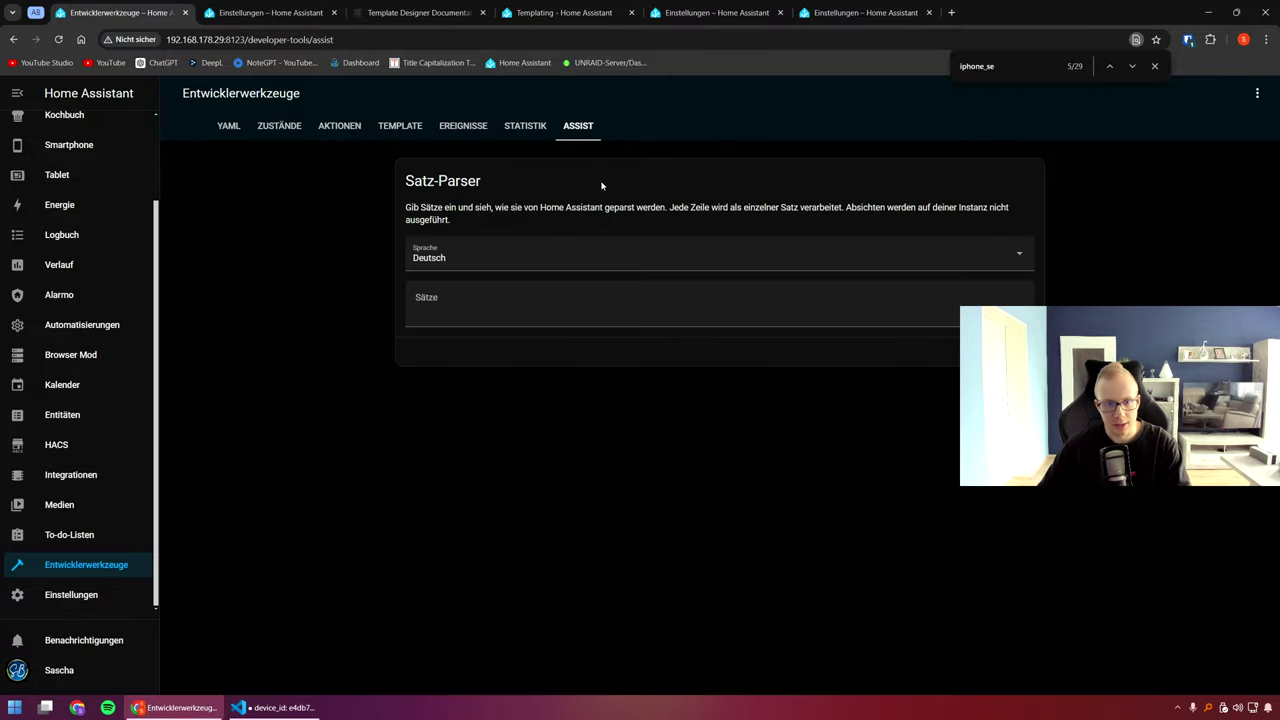
{"action": "left_click", "coordinate": [587, 271]}
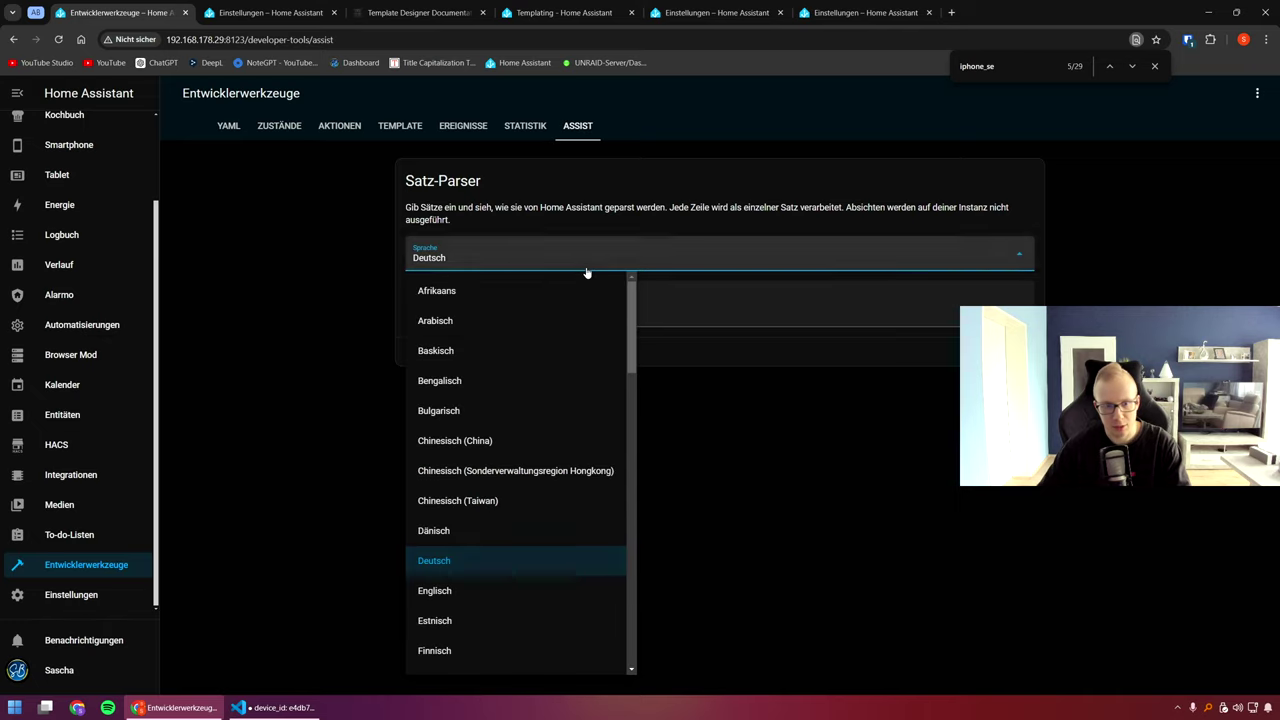
{"action": "left_click", "coordinate": [594, 266]}
{"action": "left_click", "coordinate": [711, 303]}
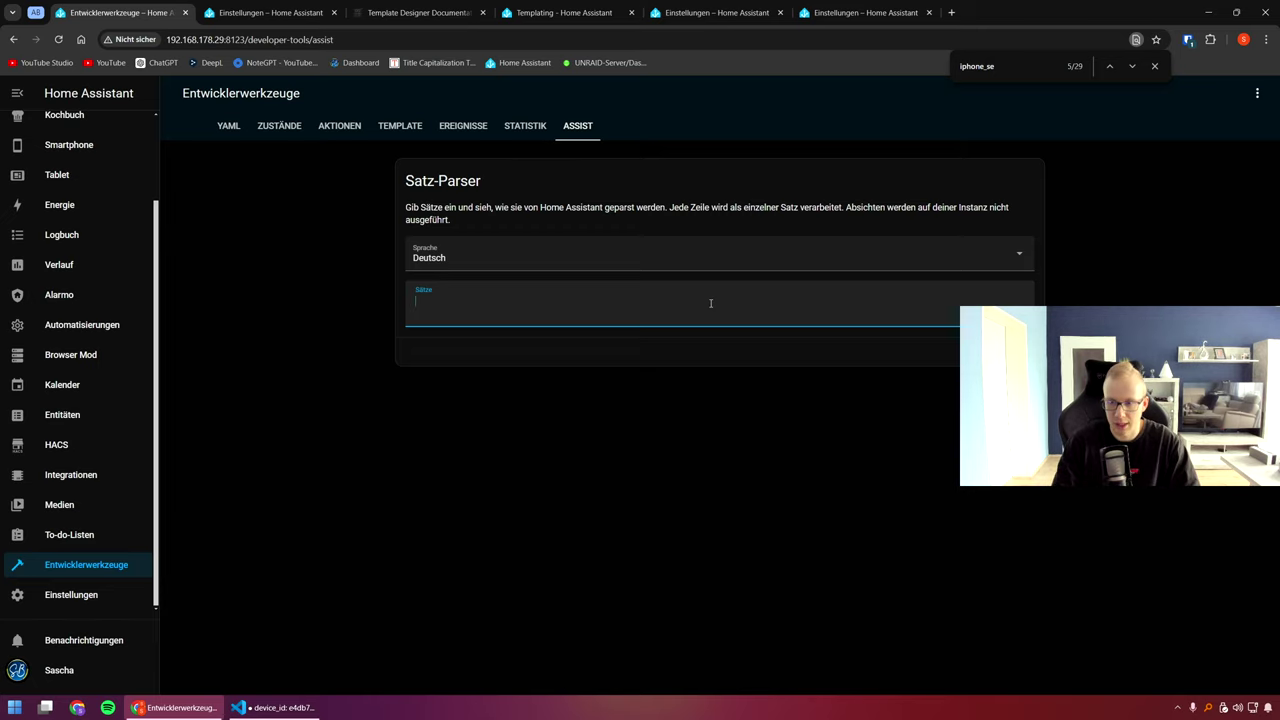
{"action": "type", "text": "Der Fuchs im Wald geht nach Hause."}
{"action": "key", "text": "Return"}
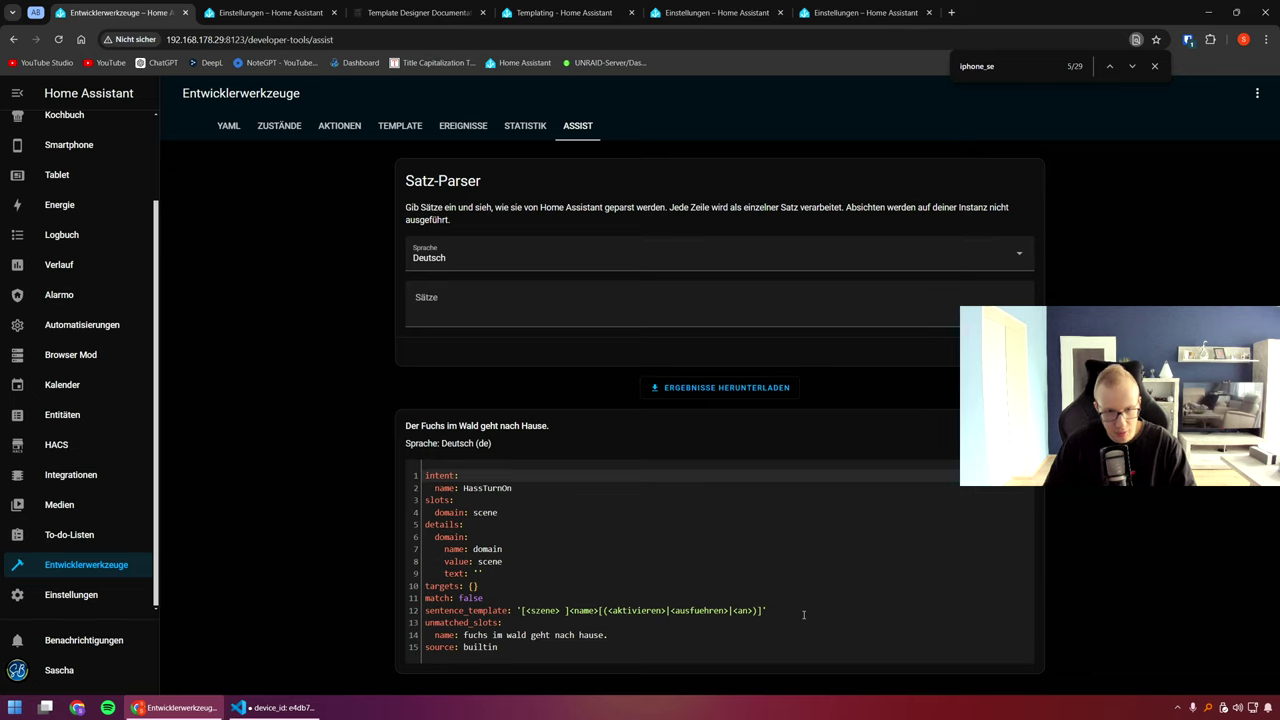
Look up the highlighted "Satz-Parser" heading on Google and refine the search to "Satz-Parser home assistant".
{"action": "left_click_drag", "start_coordinate": [480, 181], "coordinate": [404, 181]}
{"action": "right_click", "coordinate": [451, 181]}
{"action": "left_click", "coordinate": [488, 223]}
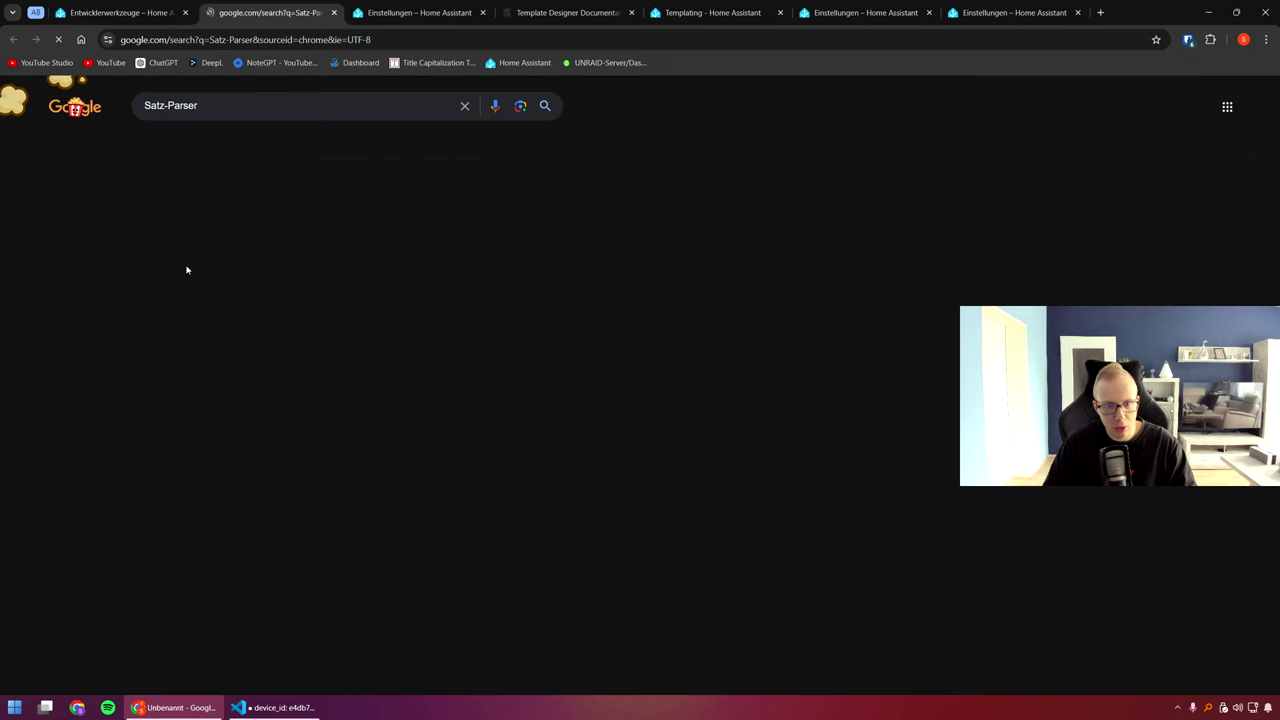
{"action": "left_click", "coordinate": [259, 108]}
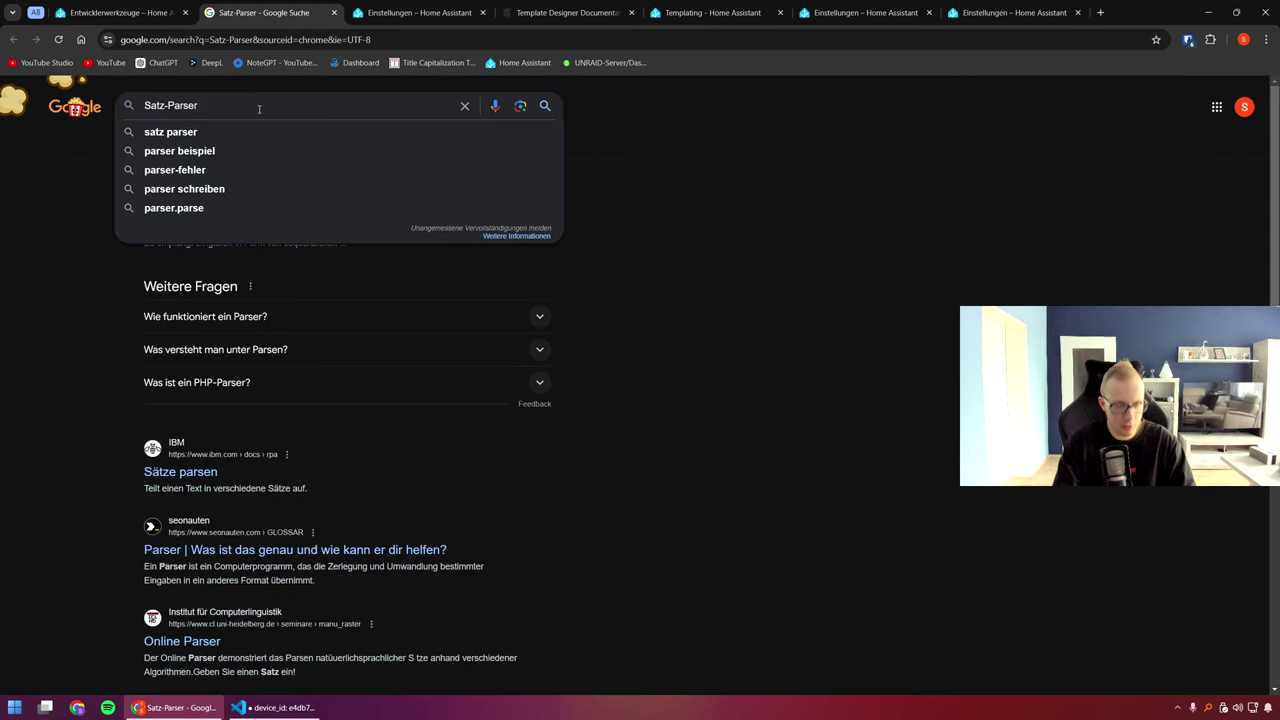
{"action": "type", "text": "home asss"}
{"action": "key", "text": "BackSpace"}
{"action": "type", "text": "istant"}
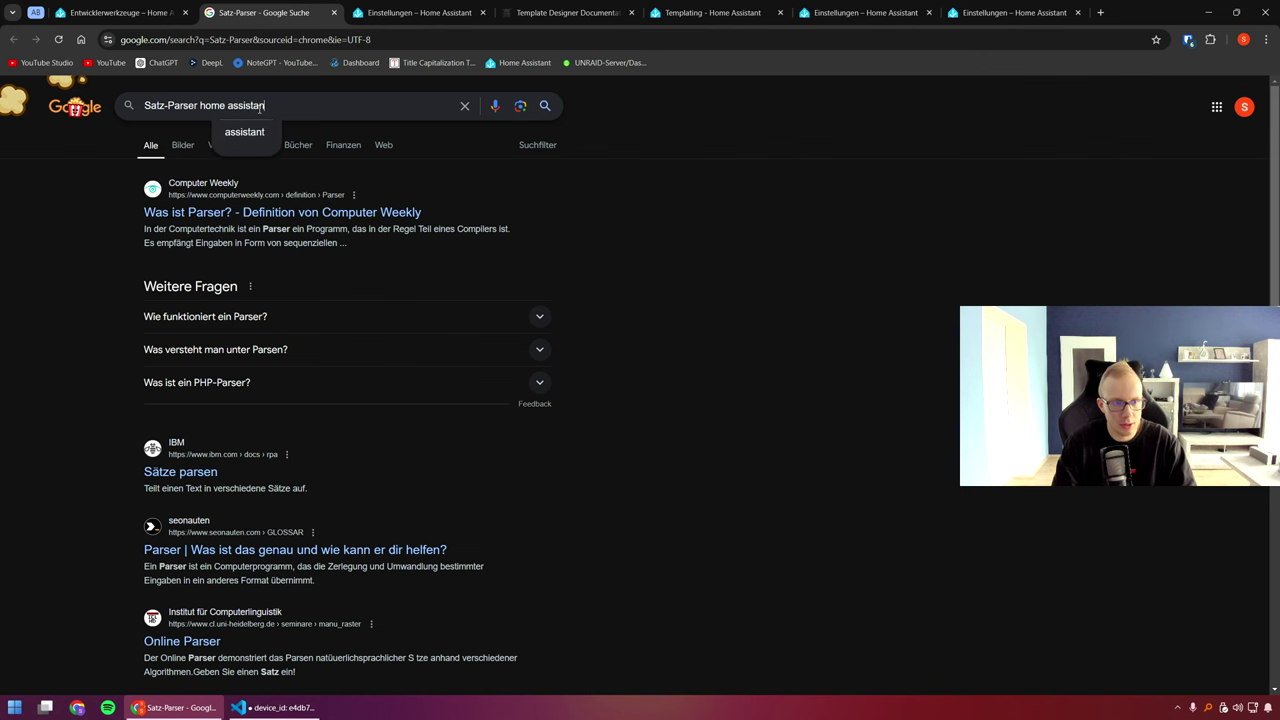
{"action": "key", "text": "Return"}
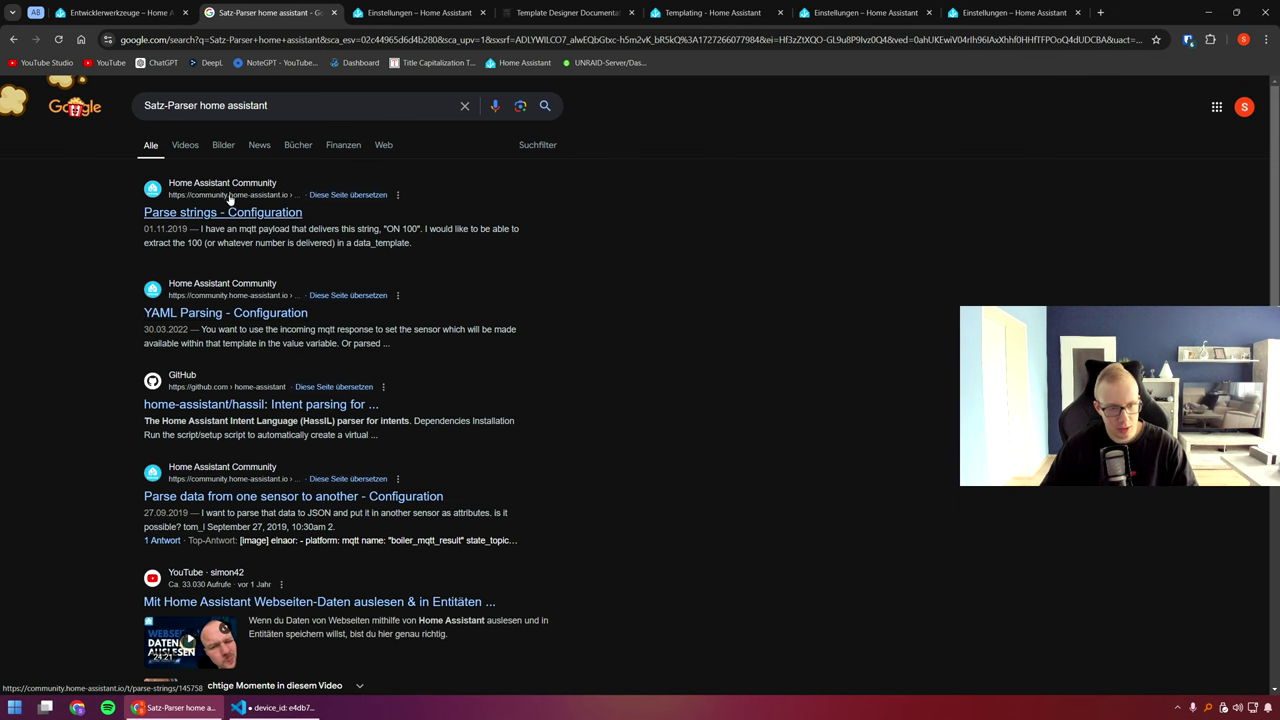
Skim the "Parse strings" community thread, then return to the search results and look through them for sentence parser information.
{"action": "left_click", "coordinate": [229, 205]}
{"action": "scroll", "coordinate": [129, 251], "scroll_direction": "down", "scroll_amount": 5}
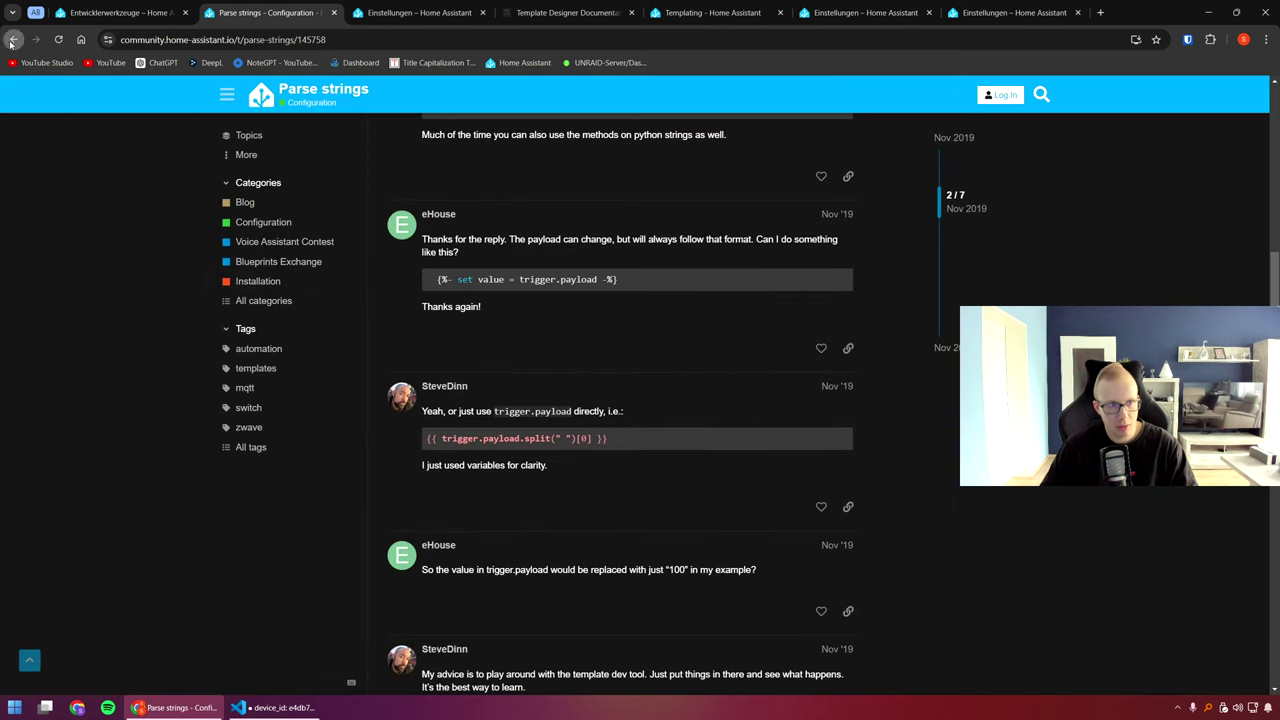
{"action": "left_click", "coordinate": [13, 40]}
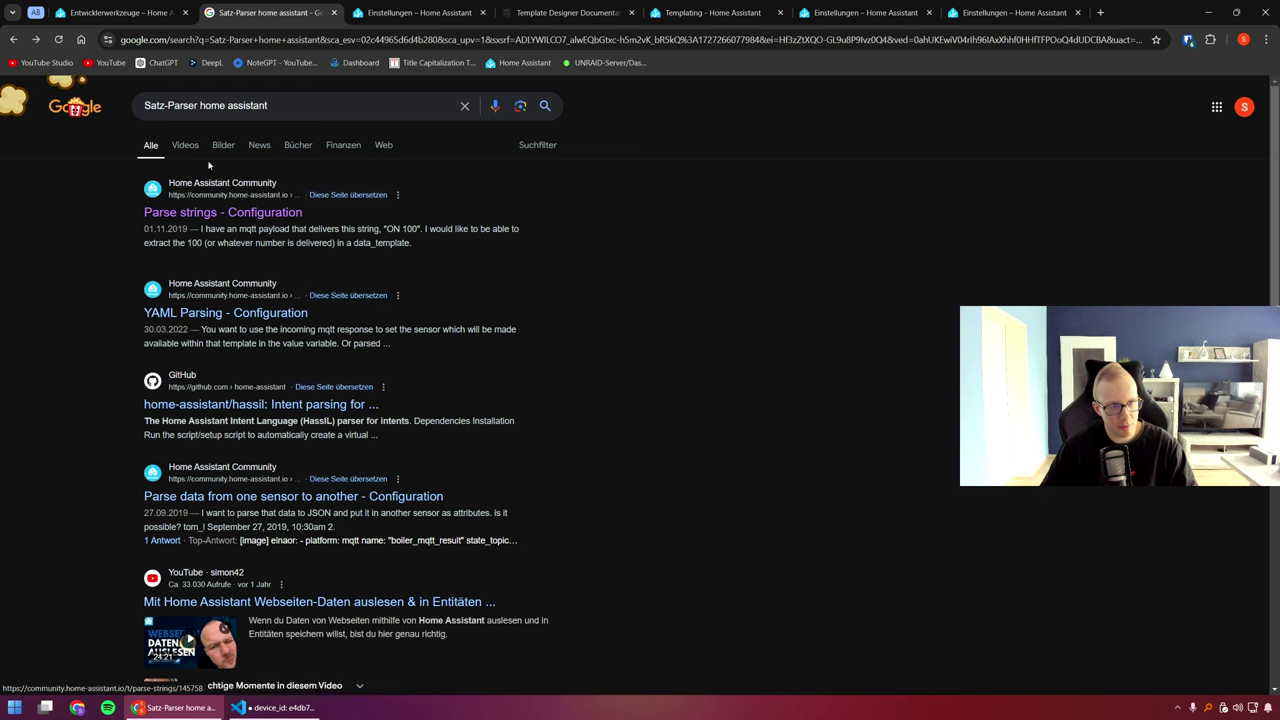
{"action": "scroll", "coordinate": [563, 380], "scroll_direction": "down", "scroll_amount": 3}
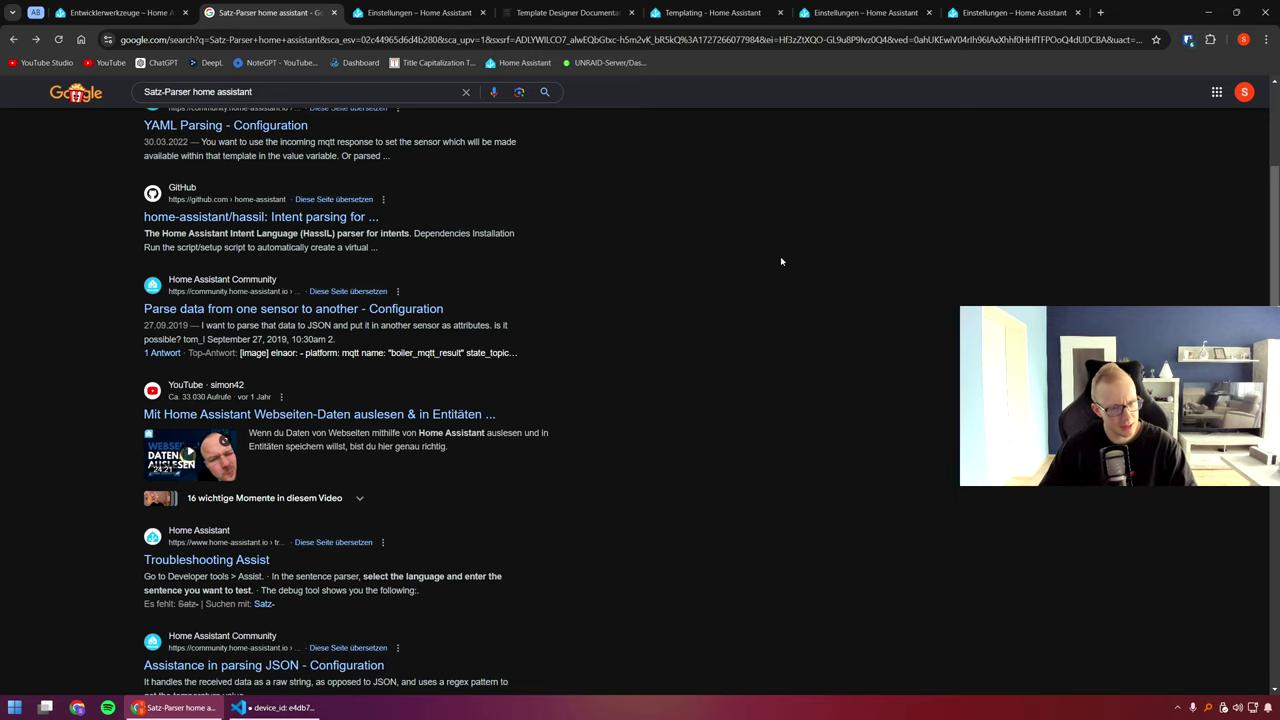
{"action": "scroll", "coordinate": [679, 344], "scroll_direction": "up", "scroll_amount": 5}
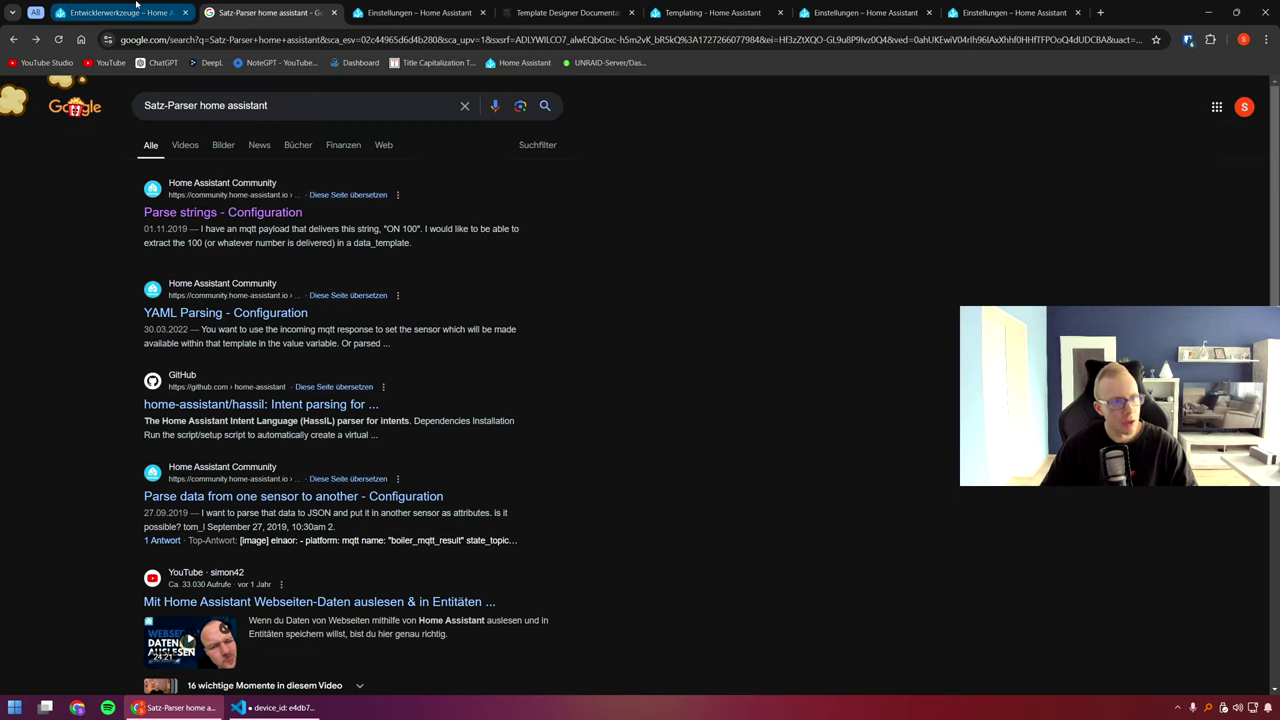
Return to the Home Assistant developer tools, dismiss the page search, and revisit the states, actions, template and events tools.
{"action": "key", "text": "ctrl+shift+Tab"}
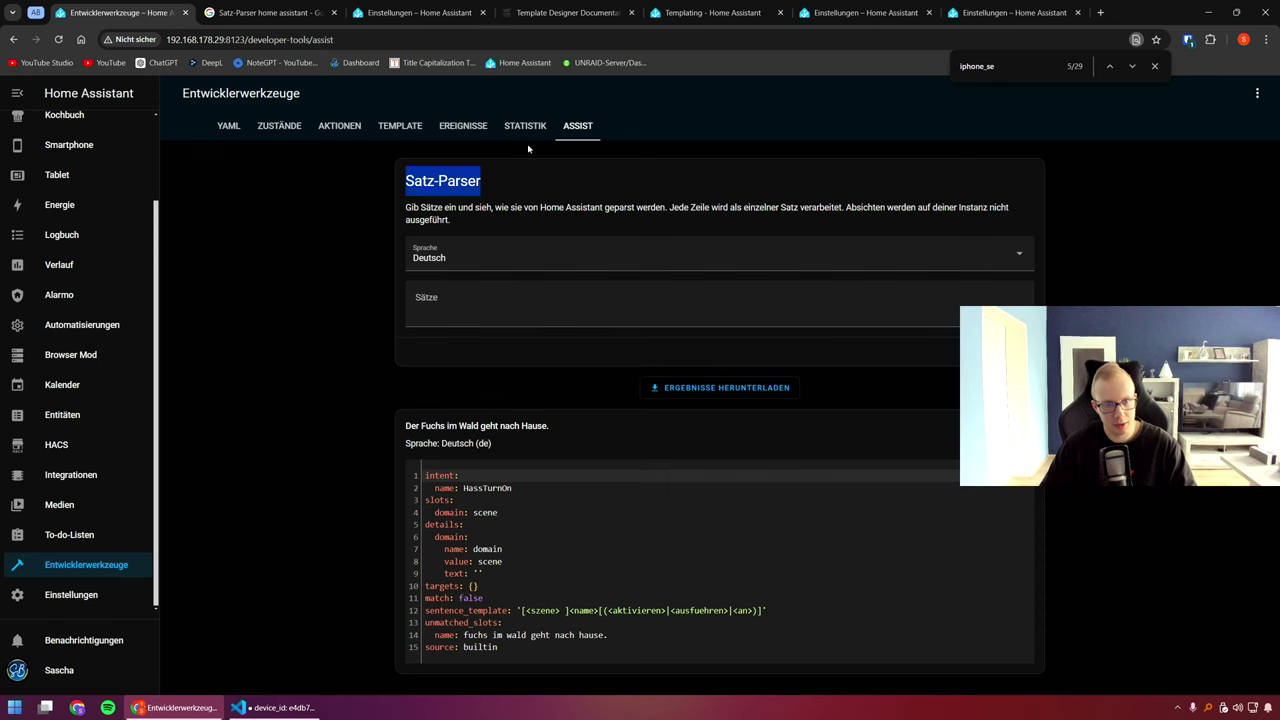
{"action": "left_click", "coordinate": [1154, 66]}
{"action": "left_click", "coordinate": [279, 126]}
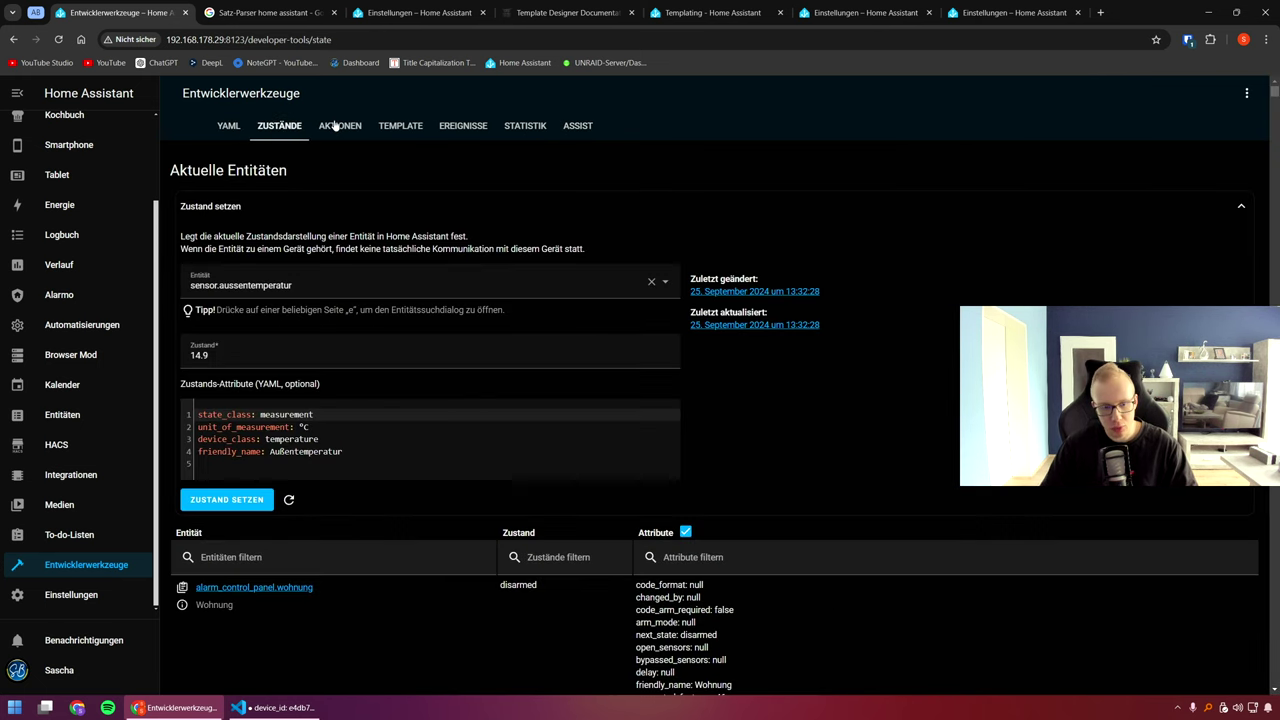
{"action": "left_click", "coordinate": [336, 125]}
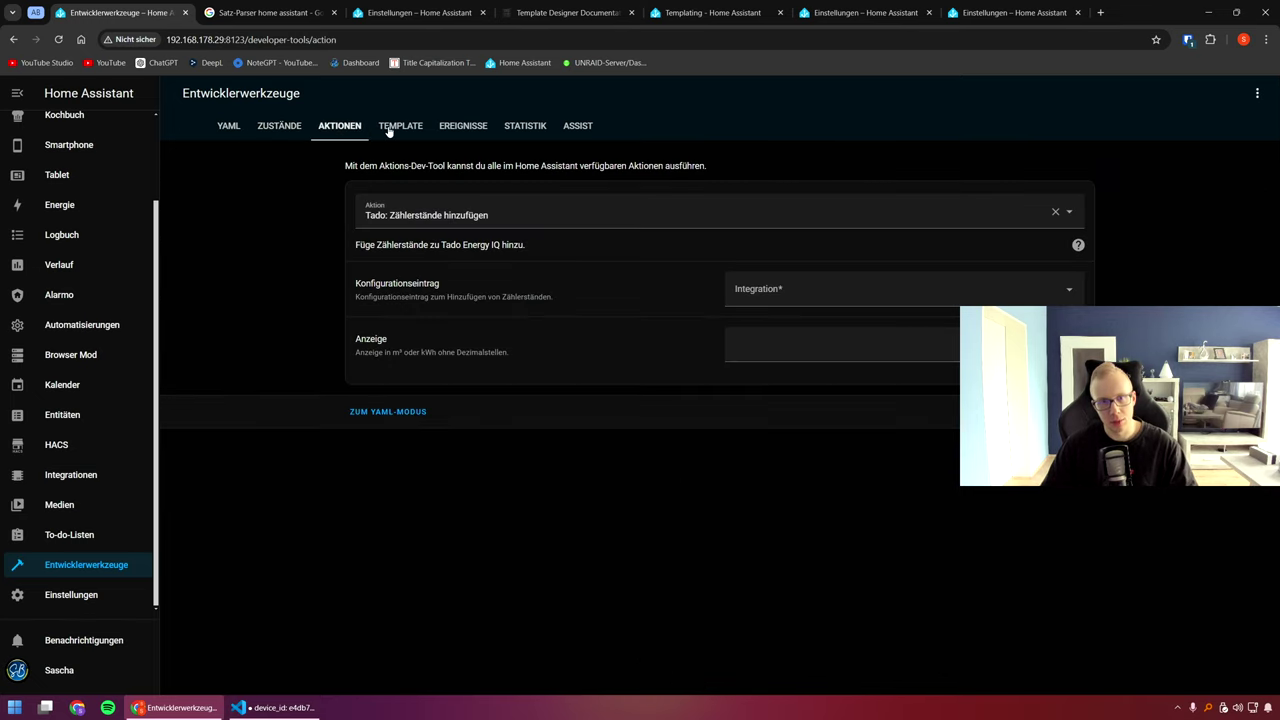
{"action": "left_click", "coordinate": [388, 130]}
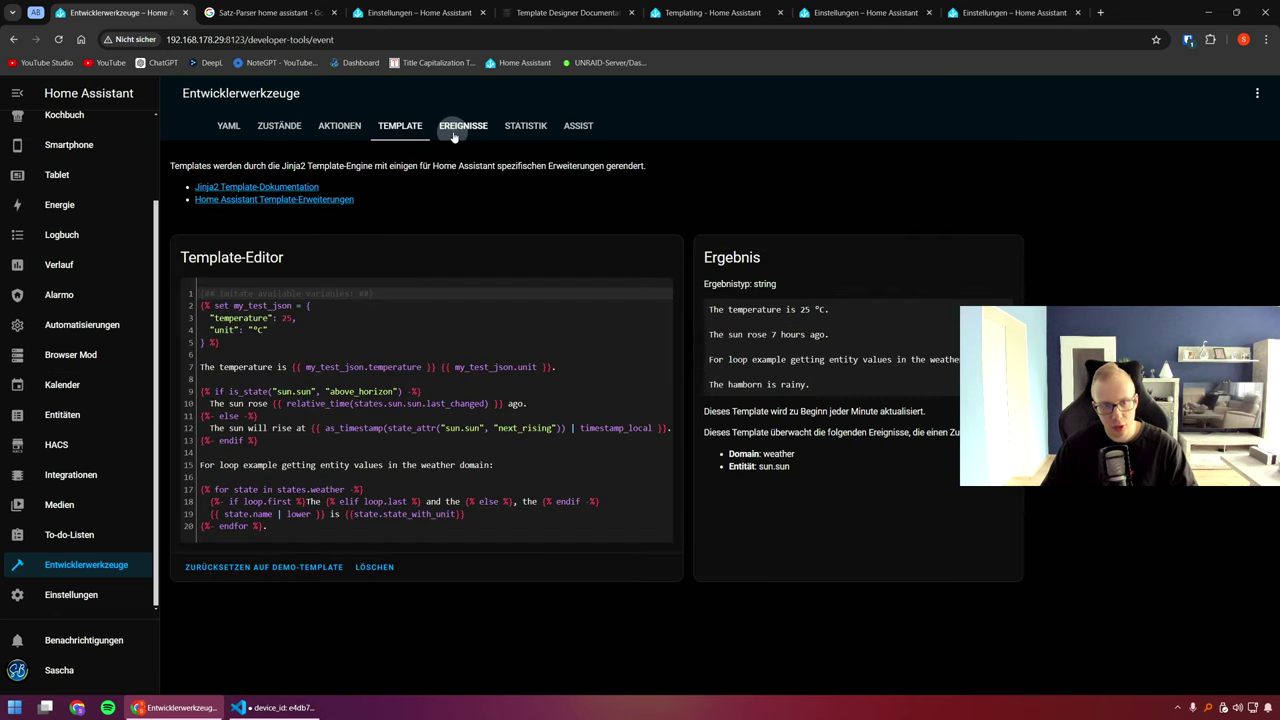
{"action": "left_click", "coordinate": [452, 130]}
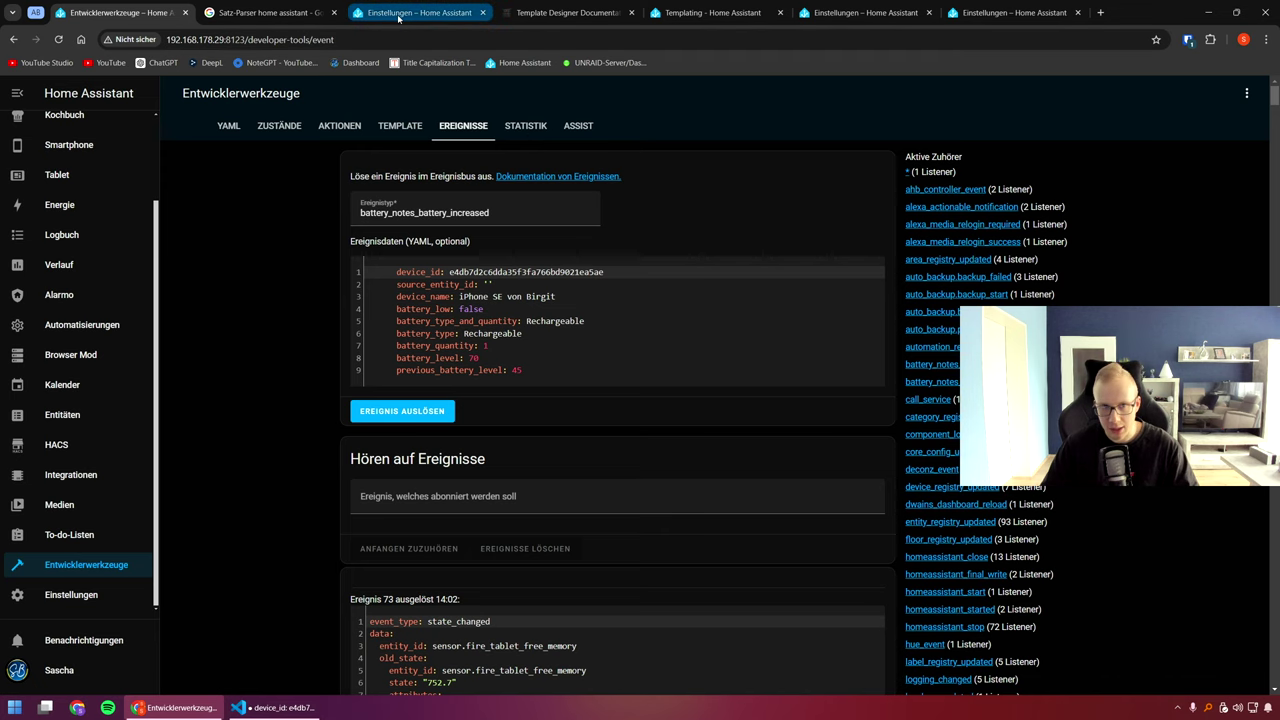
View the traces of the "Monitor - Batterie ersetzt" automation and inspect its condition step and first notification action.
{"action": "left_click", "coordinate": [398, 13]}
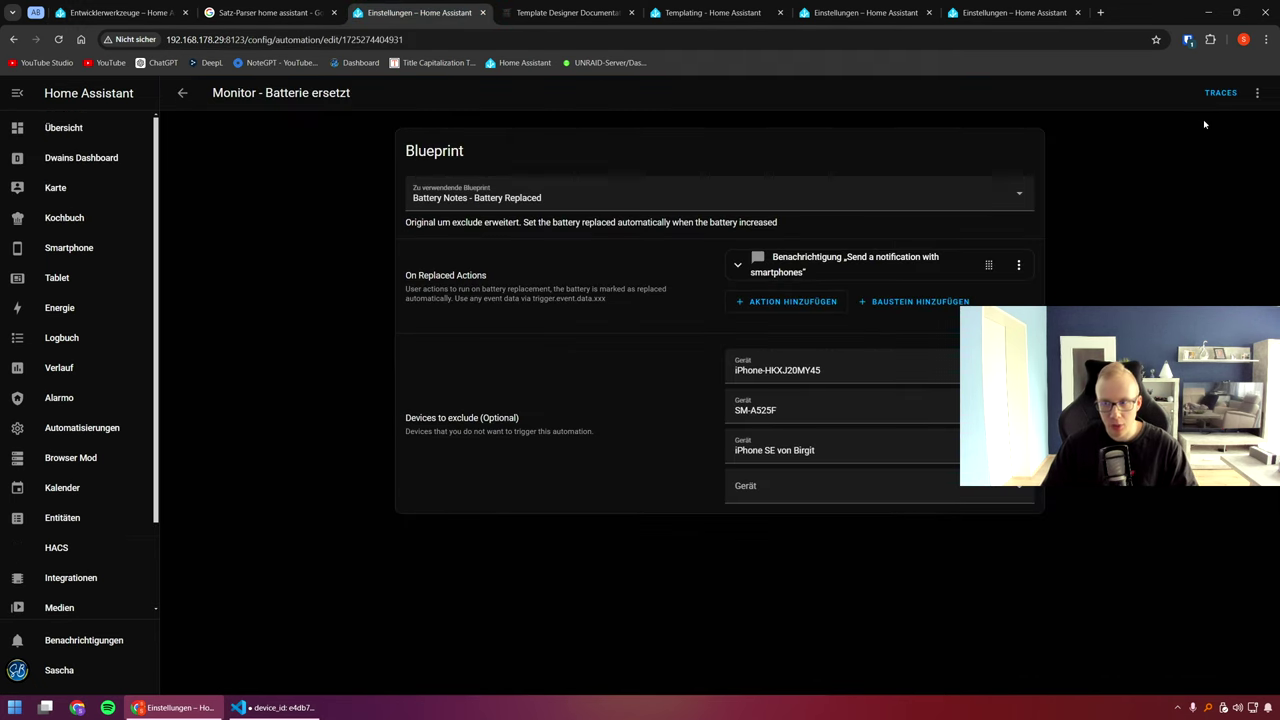
{"action": "left_click", "coordinate": [1220, 92]}
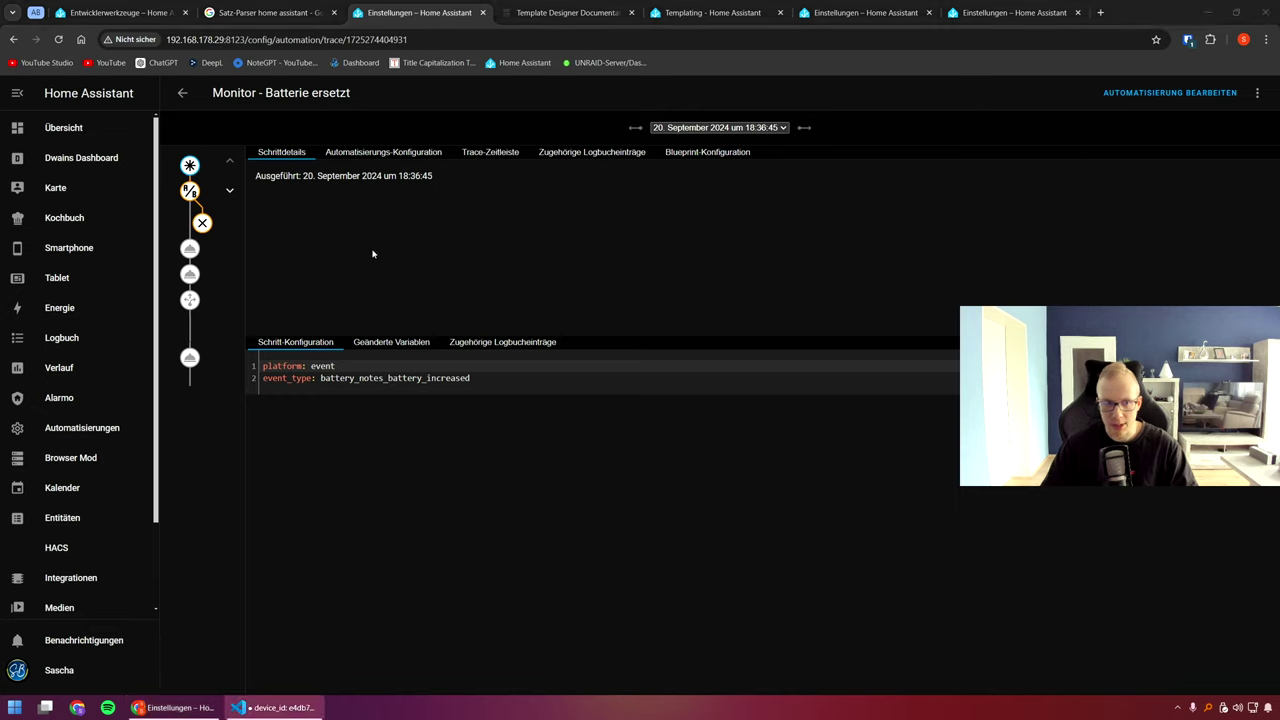
{"action": "left_click", "coordinate": [202, 224]}
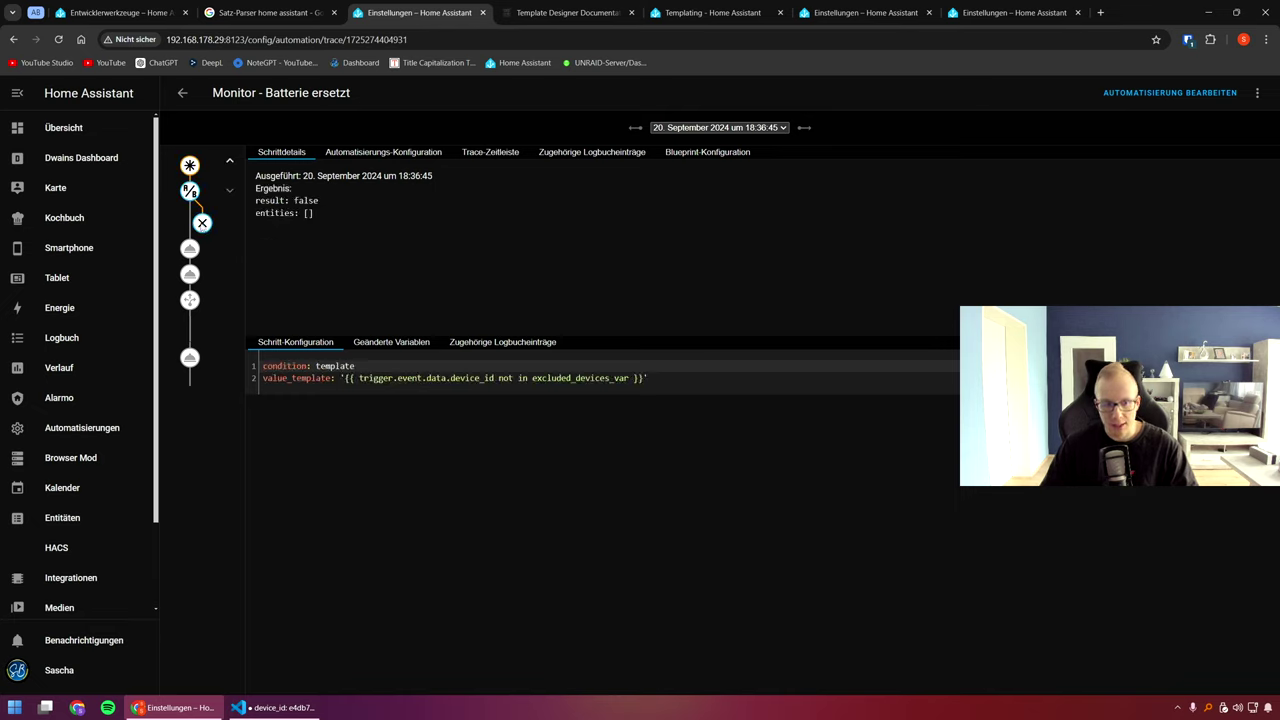
{"action": "left_click", "coordinate": [190, 250]}
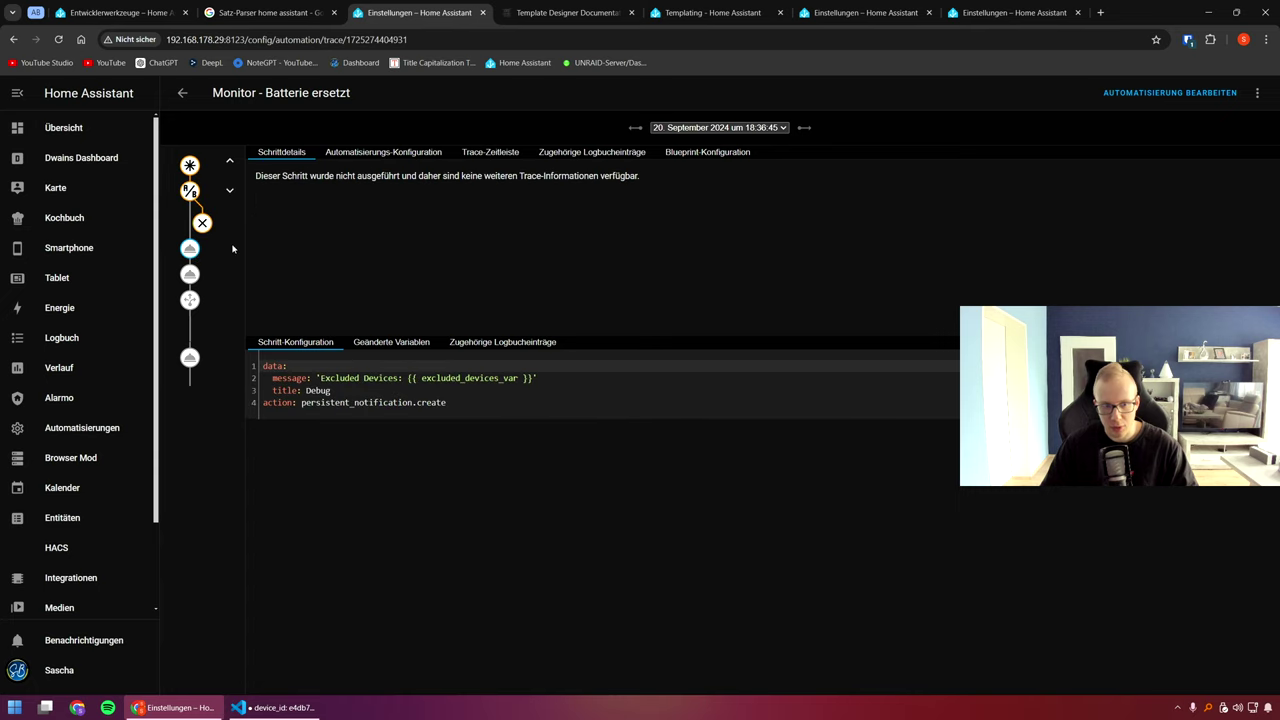
{"action": "left_click", "coordinate": [202, 223]}
Compare the trace's automation configuration, including excluded_devices_var, with its trace timeline.
{"action": "left_click", "coordinate": [383, 152]}
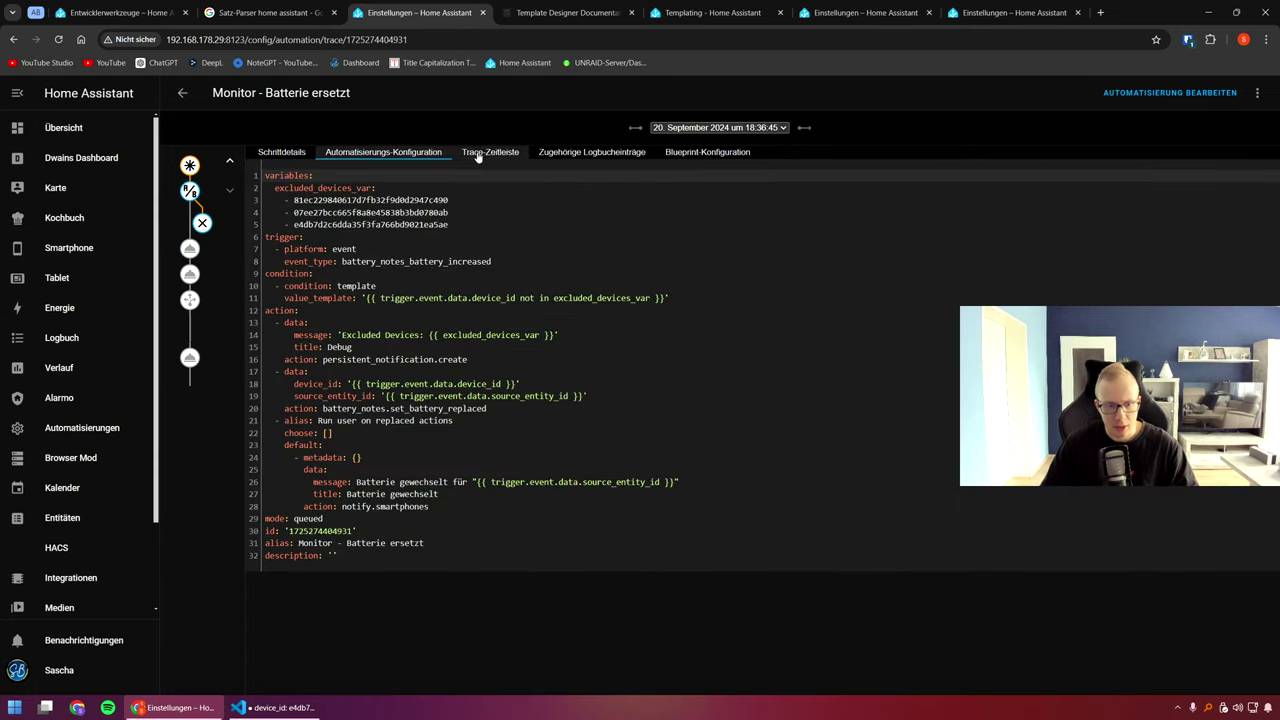
{"action": "left_click", "coordinate": [481, 155]}
{"action": "left_click", "coordinate": [434, 155]}
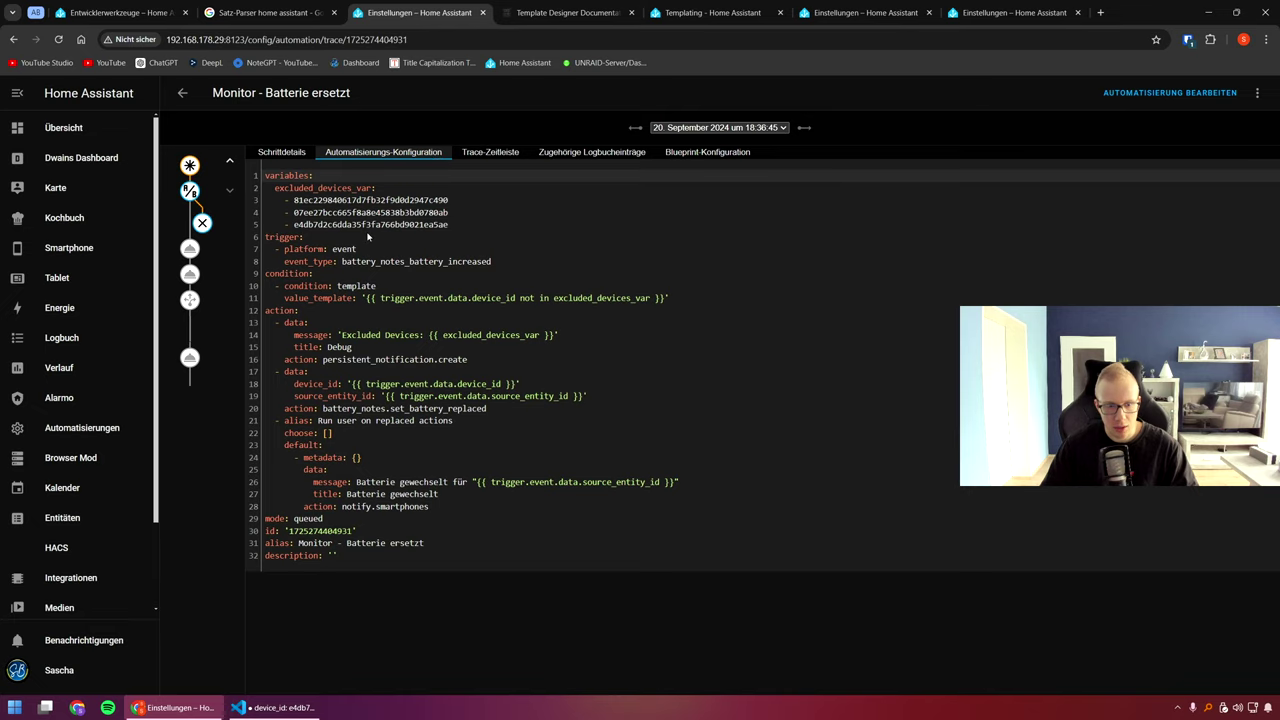
{"action": "double_click", "coordinate": [347, 187]}
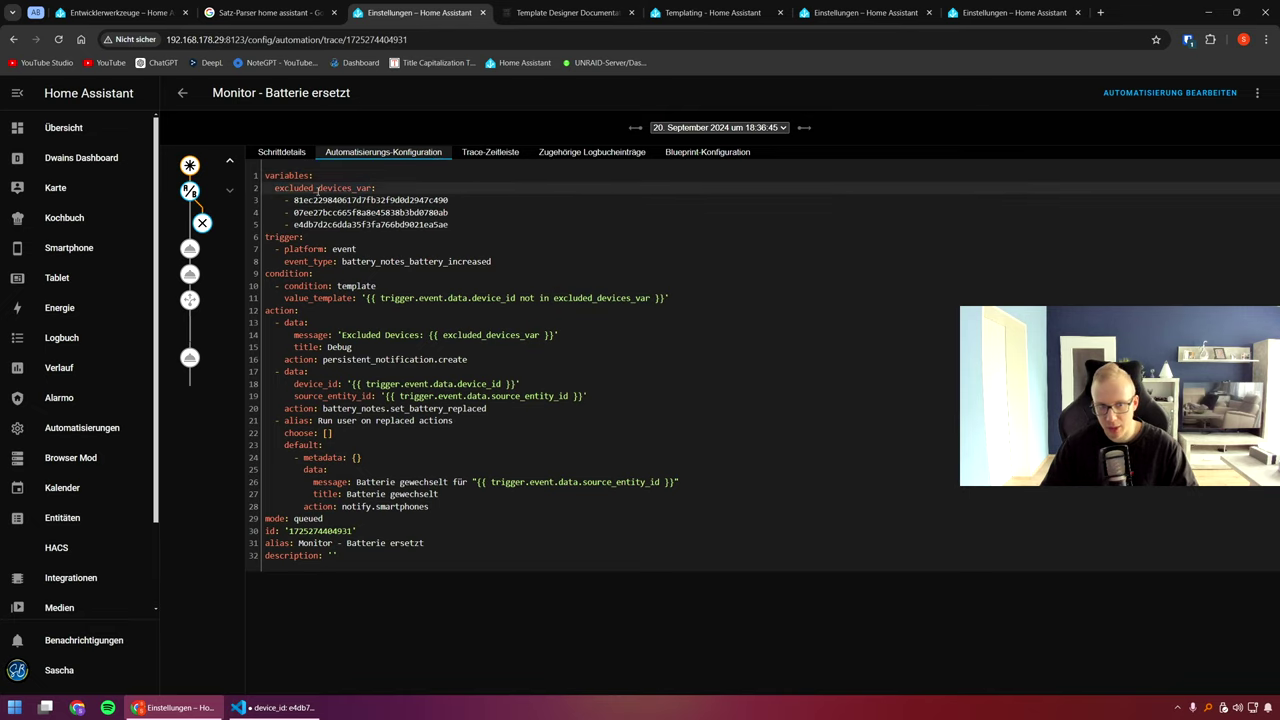
{"action": "left_click", "coordinate": [474, 155]}
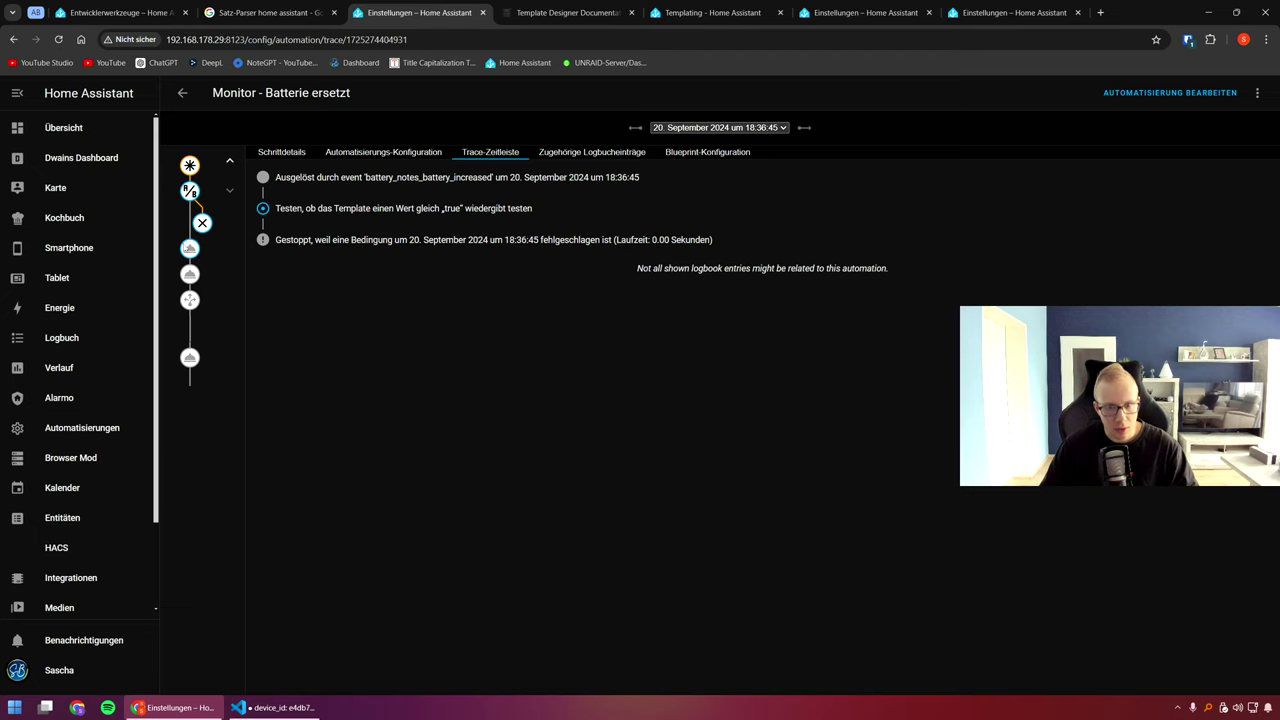
{"action": "left_click", "coordinate": [368, 155]}
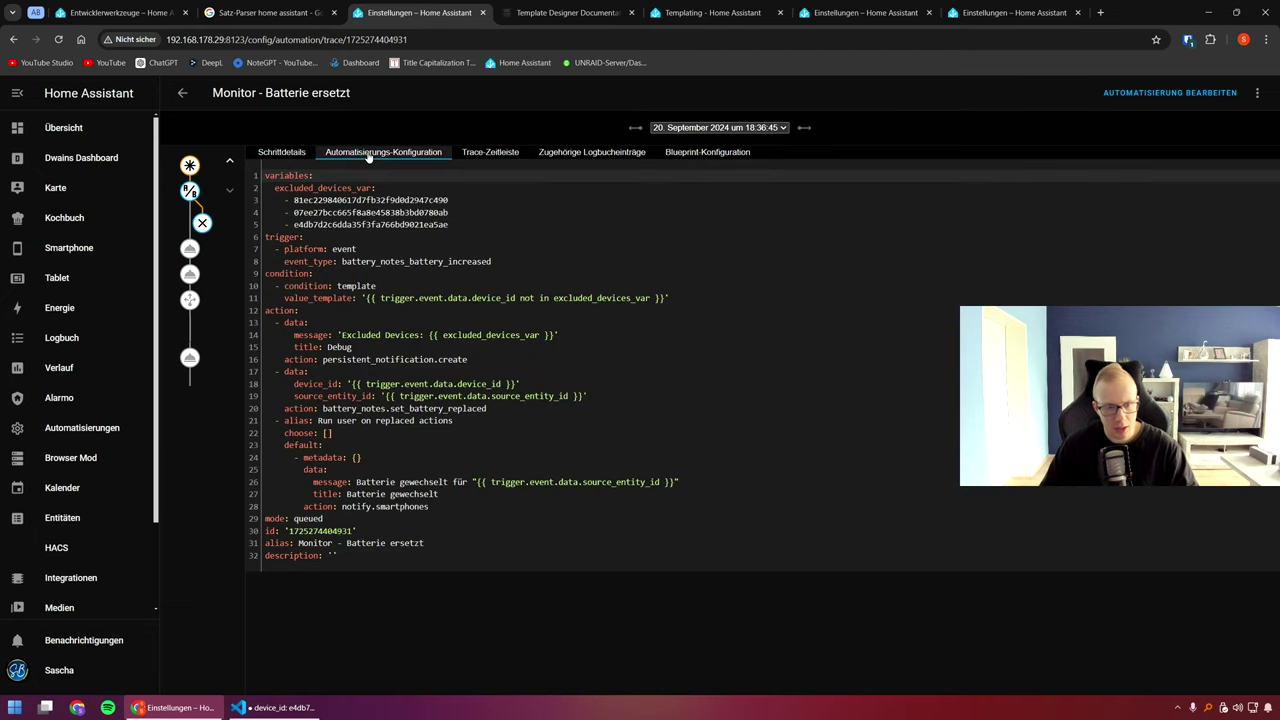
Look through the trace's timeline, related logbook entries, step details, changed variables and automation configuration.
{"action": "left_click", "coordinate": [510, 153]}
{"action": "left_click", "coordinate": [563, 152]}
{"action": "left_click", "coordinate": [491, 152]}
{"action": "left_click", "coordinate": [285, 153]}
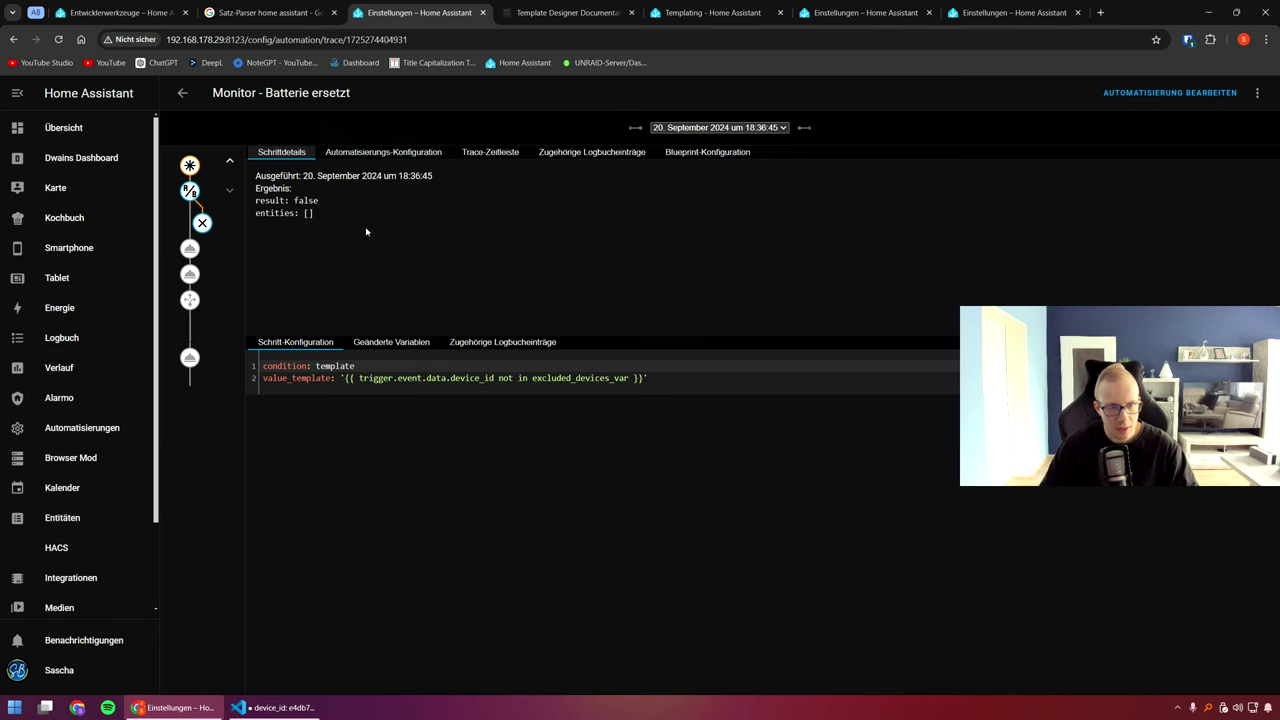
{"action": "left_click", "coordinate": [393, 343]}
{"action": "left_click", "coordinate": [418, 153]}
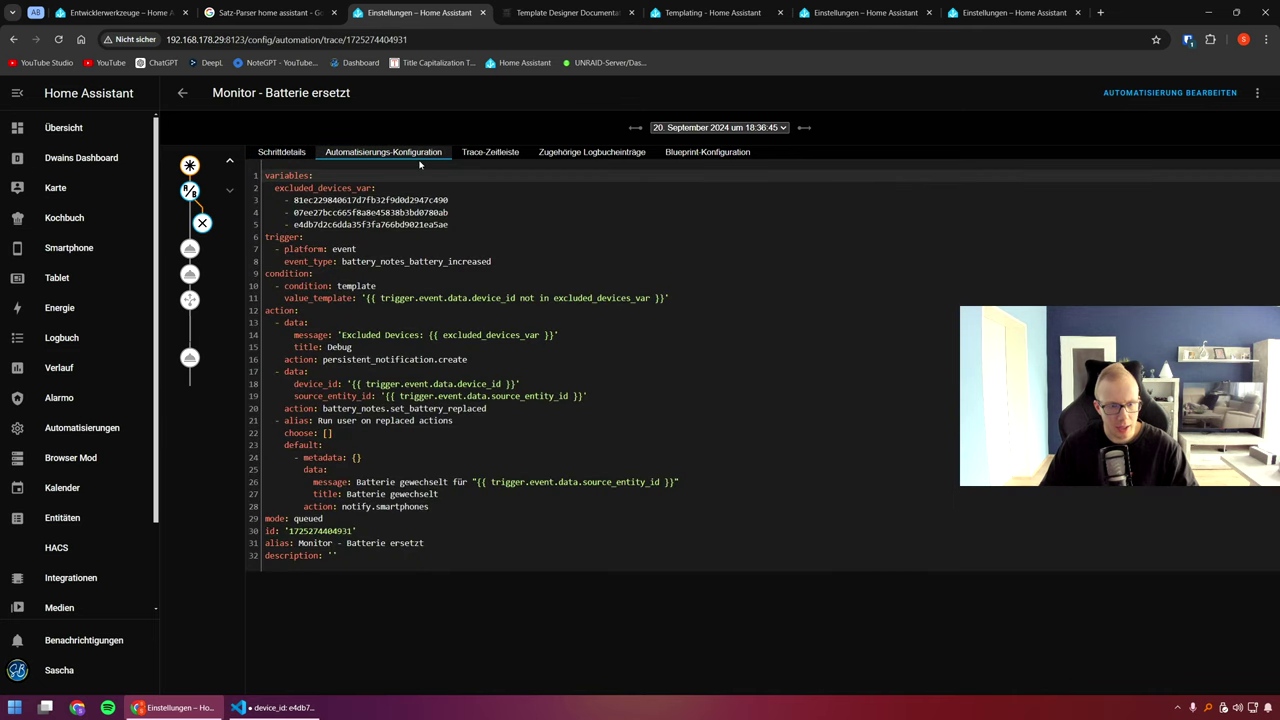
{"action": "left_click", "coordinate": [487, 152]}
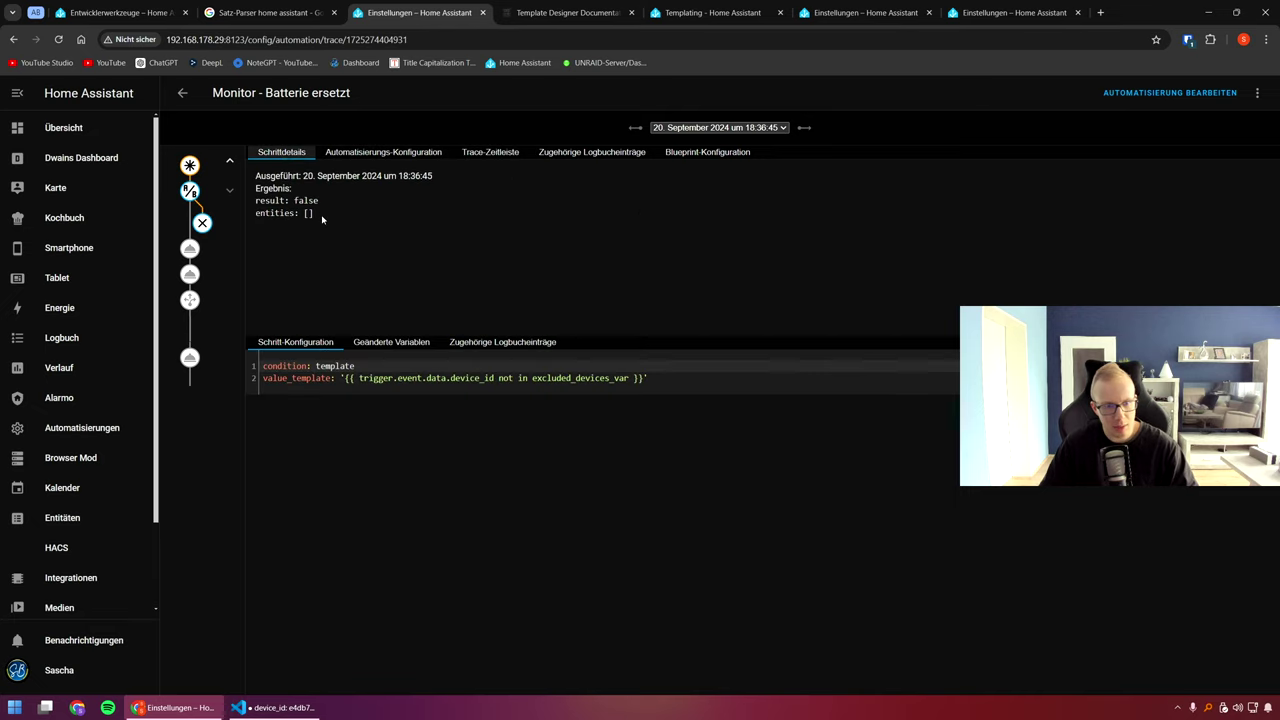
Show the changed variables of the trace's trigger step down to its event data.
{"action": "left_click", "coordinate": [363, 342]}
{"action": "left_click", "coordinate": [317, 342]}
{"action": "left_click", "coordinate": [190, 191]}
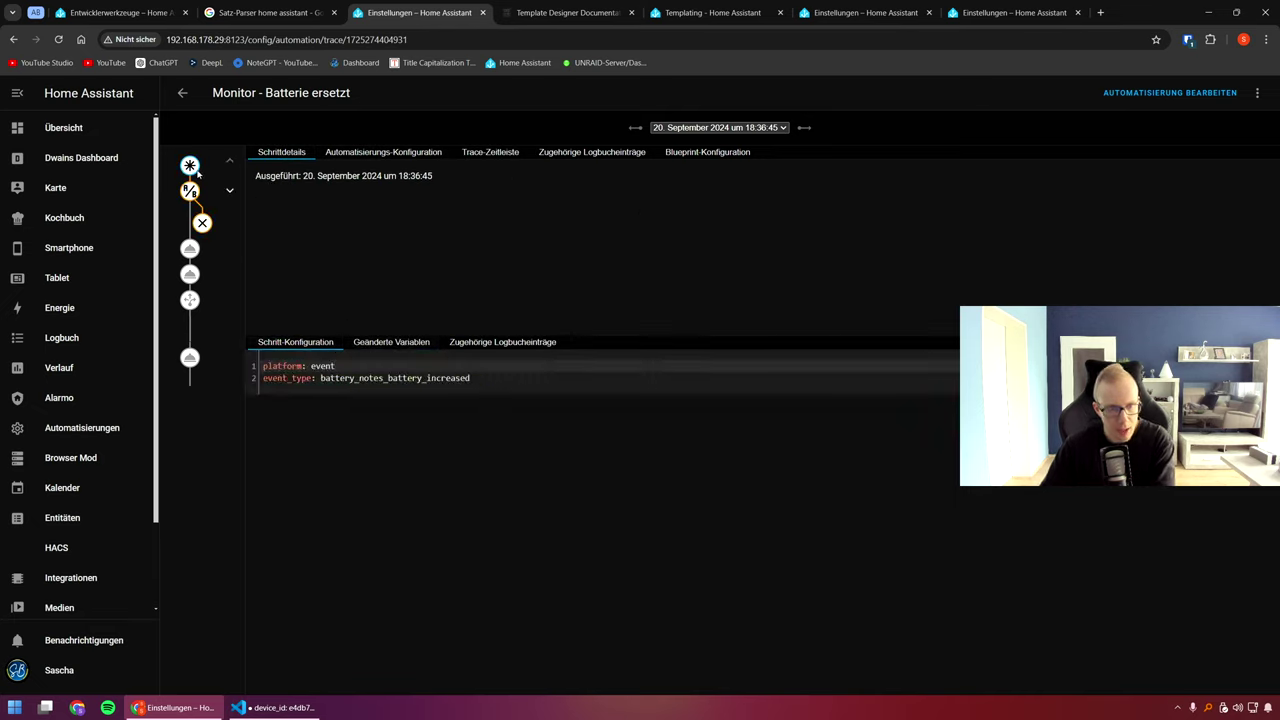
{"action": "left_click", "coordinate": [388, 342]}
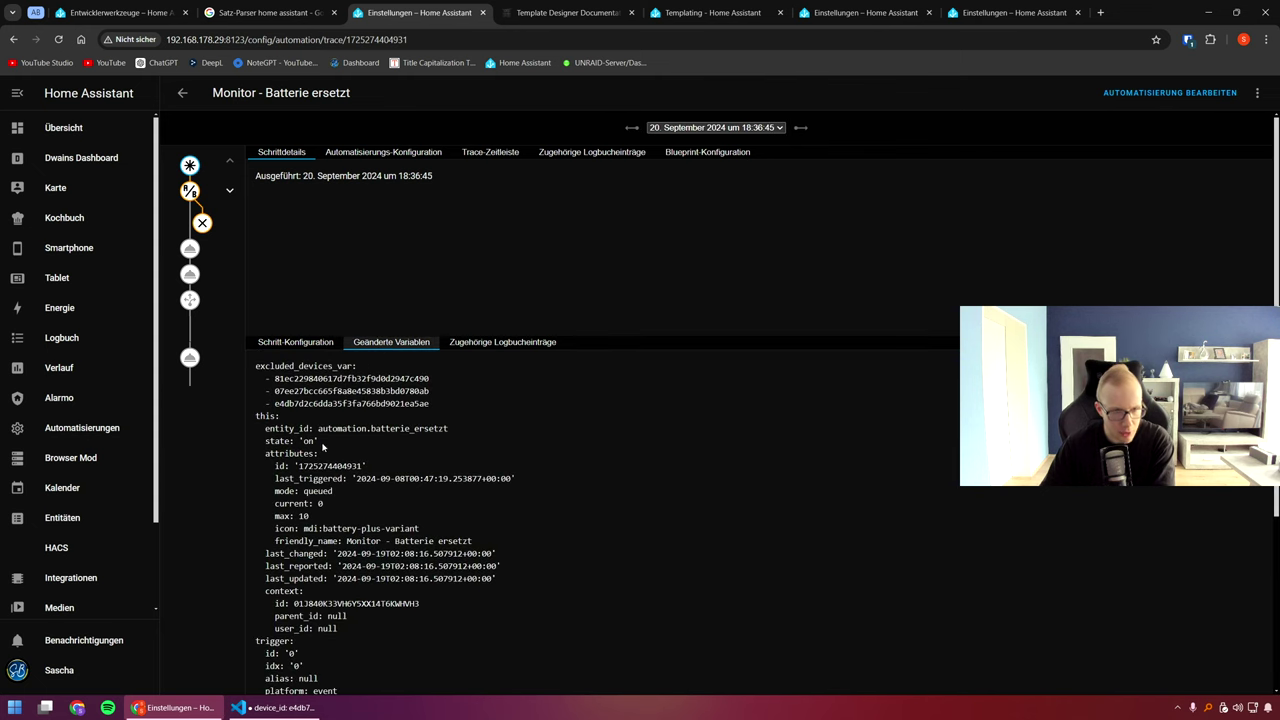
{"action": "scroll", "coordinate": [323, 443], "scroll_direction": "down", "scroll_amount": 3}
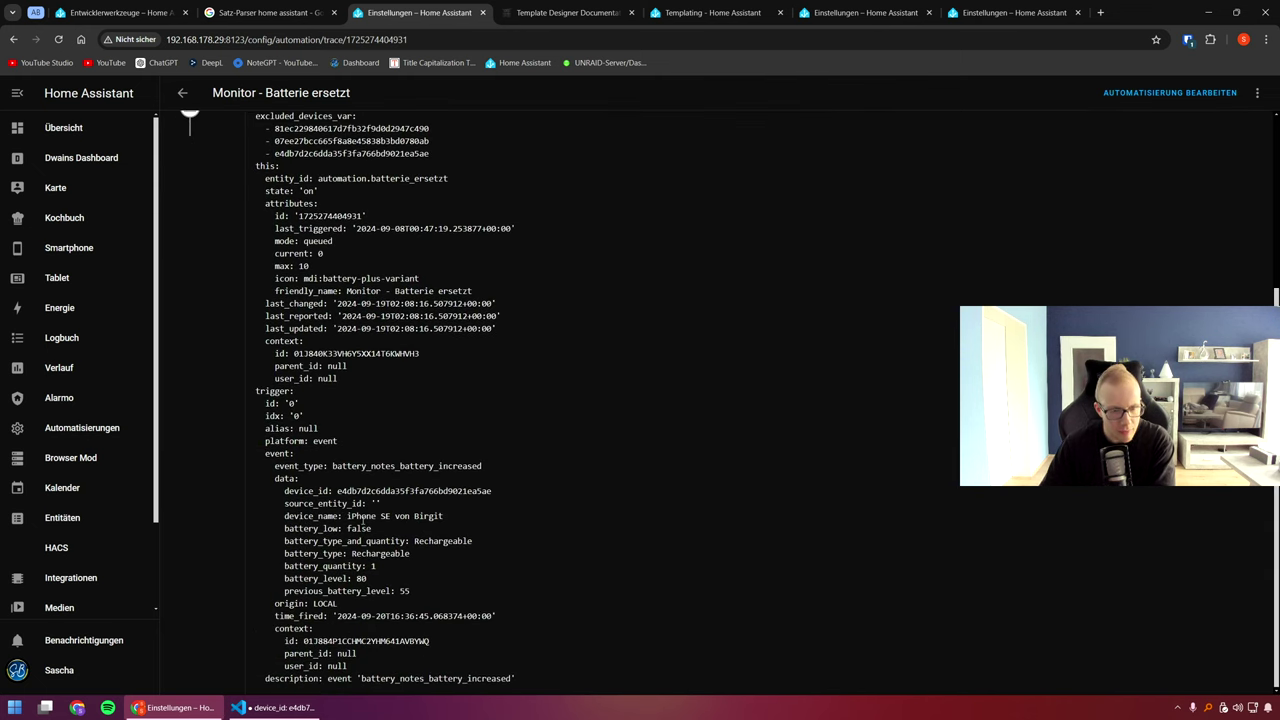
Point out the device_name value in the trigger's event data.
{"action": "triple_click", "coordinate": [370, 518]}
{"action": "double_click", "coordinate": [426, 517]}
{"action": "triple_click", "coordinate": [421, 519]}
{"action": "double_click", "coordinate": [402, 517]}
{"action": "triple_click", "coordinate": [400, 517]}
{"action": "left_click", "coordinate": [385, 515]}
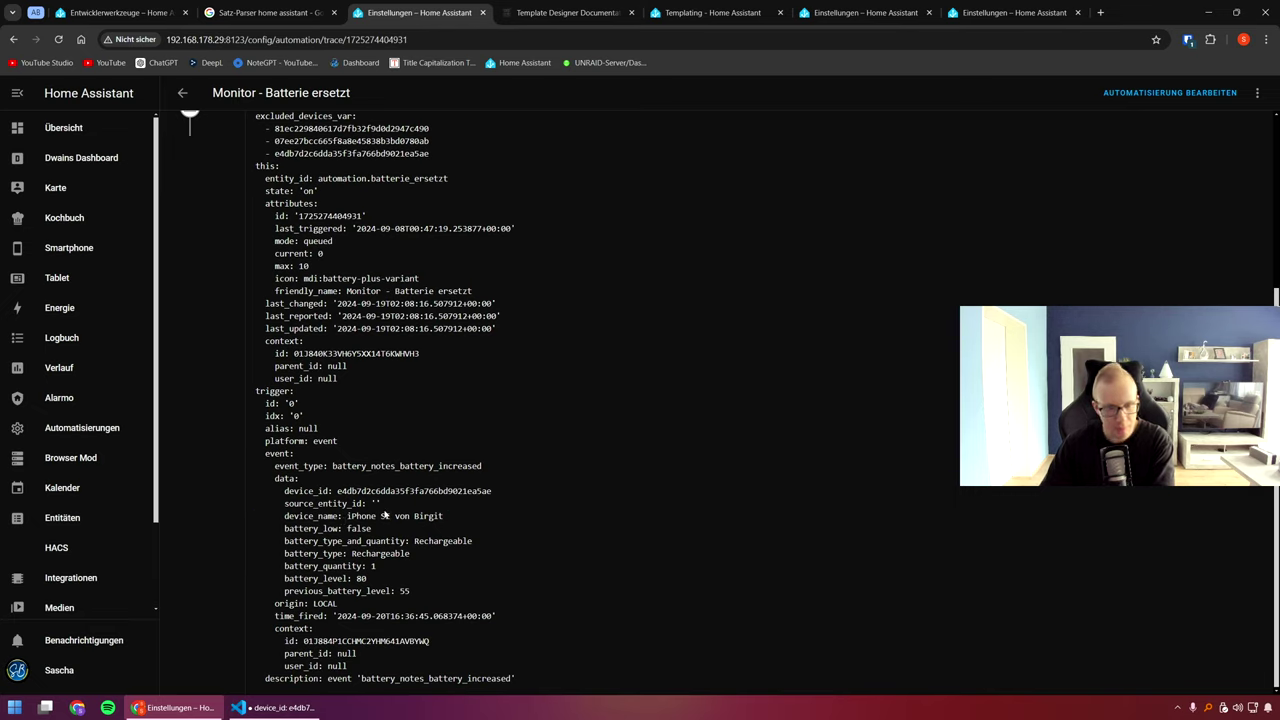
Highlight the device_id, event_type and previous_battery_level values in the trigger's event data and check the battery_level.
{"action": "double_click", "coordinate": [363, 491]}
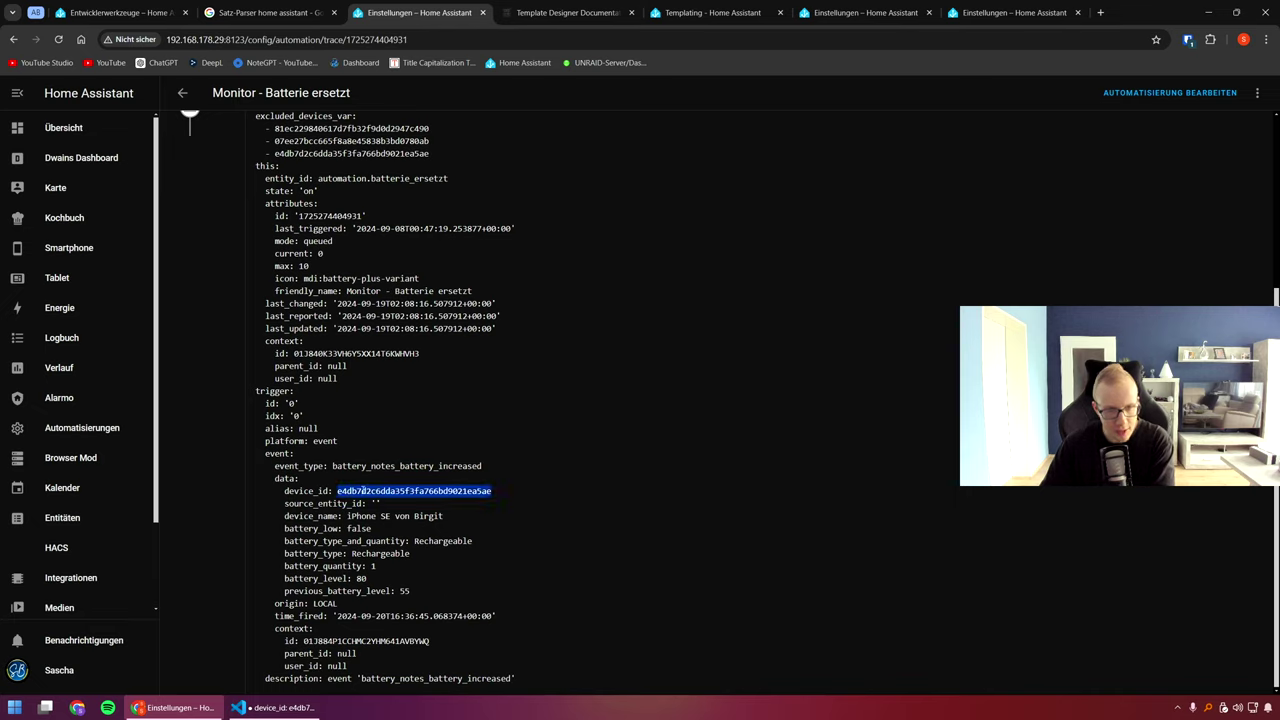
{"action": "double_click", "coordinate": [276, 392]}
{"action": "double_click", "coordinate": [378, 467]}
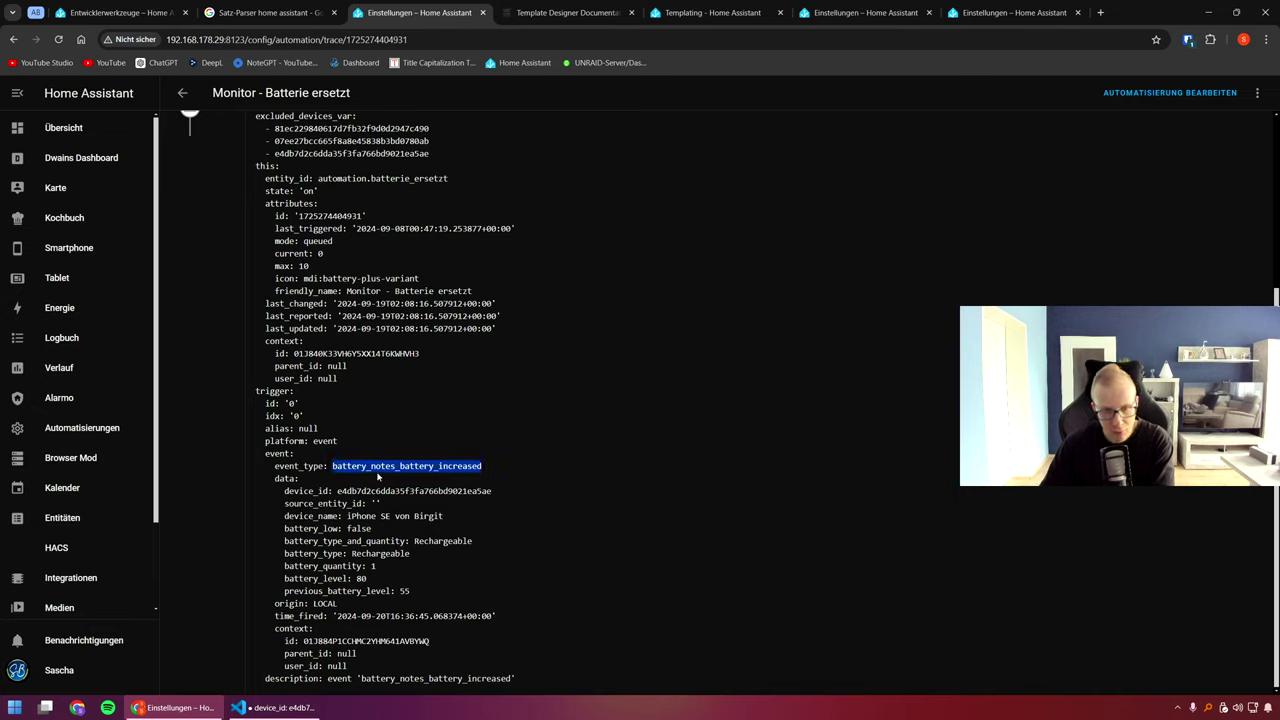
{"action": "double_click", "coordinate": [370, 491]}
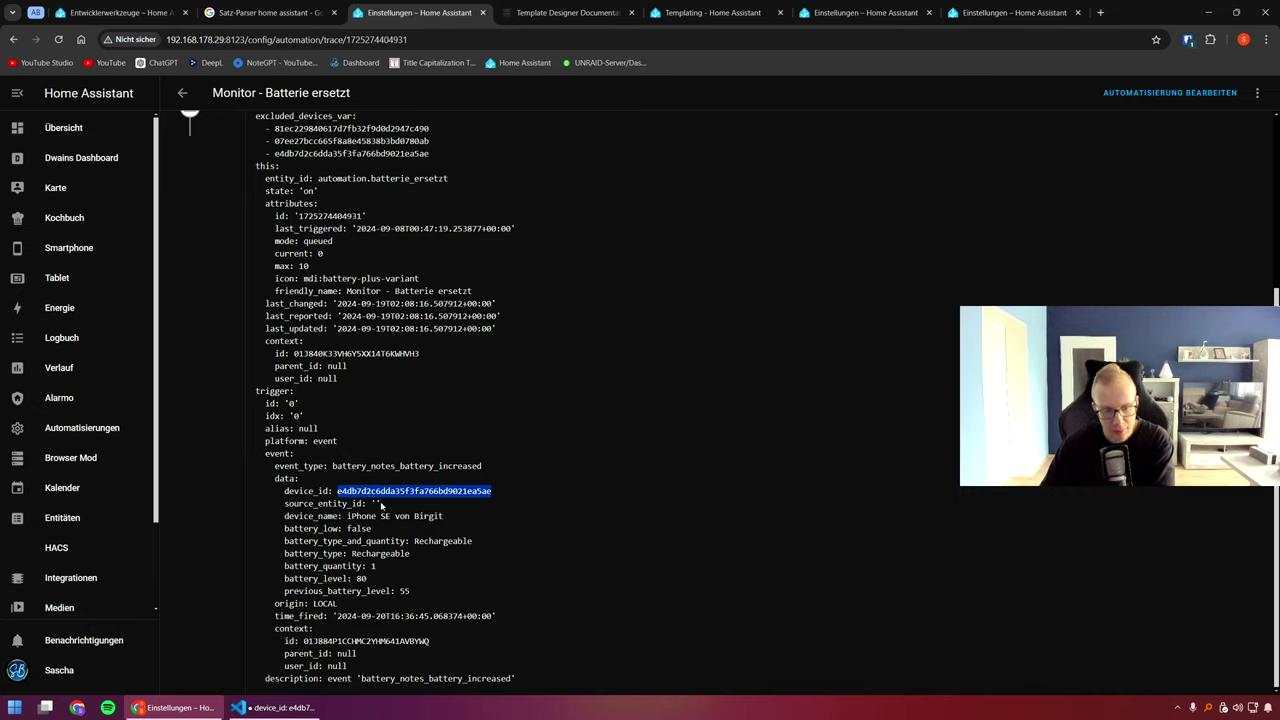
{"action": "left_click", "coordinate": [364, 590]}
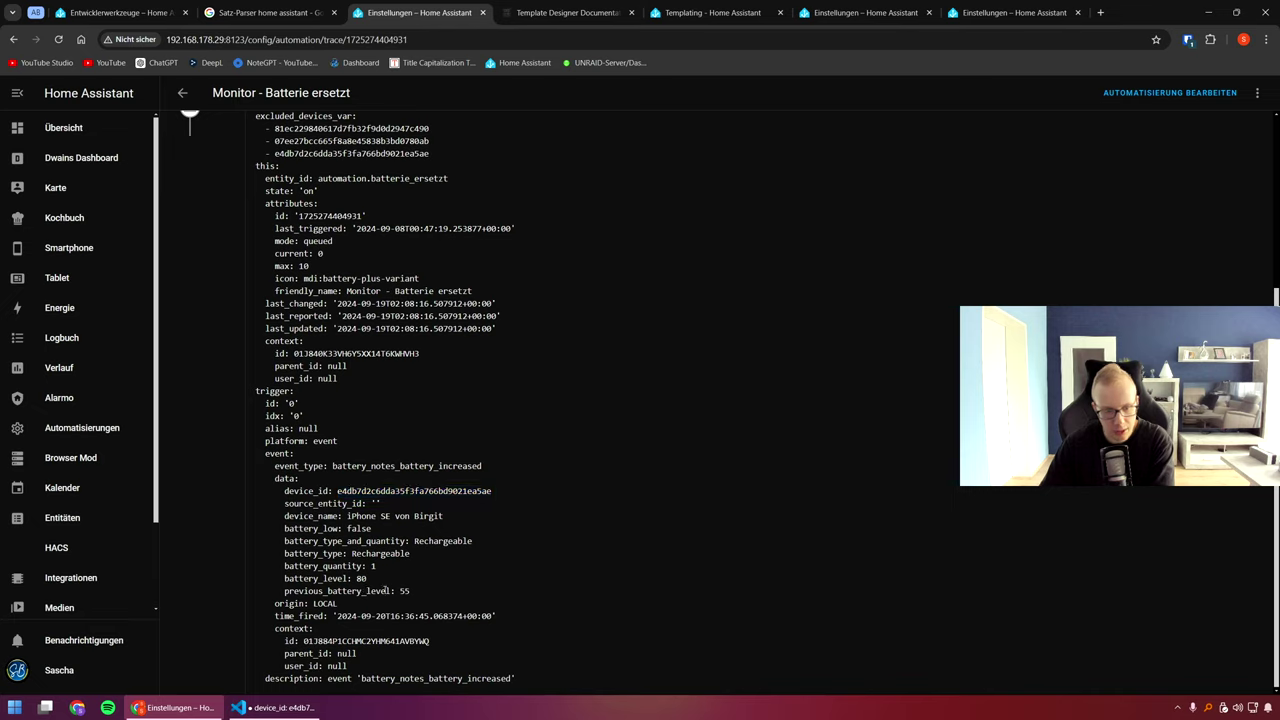
{"action": "double_click", "coordinate": [405, 591]}
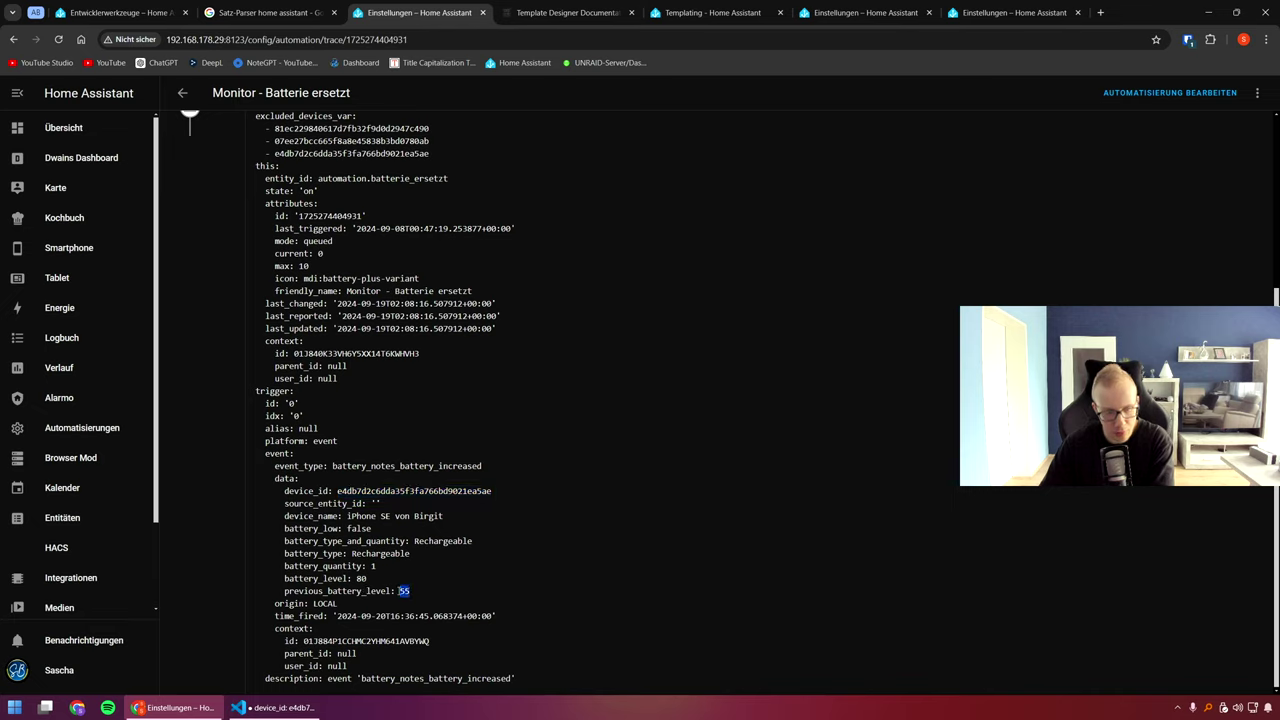
{"action": "left_click", "coordinate": [368, 591]}
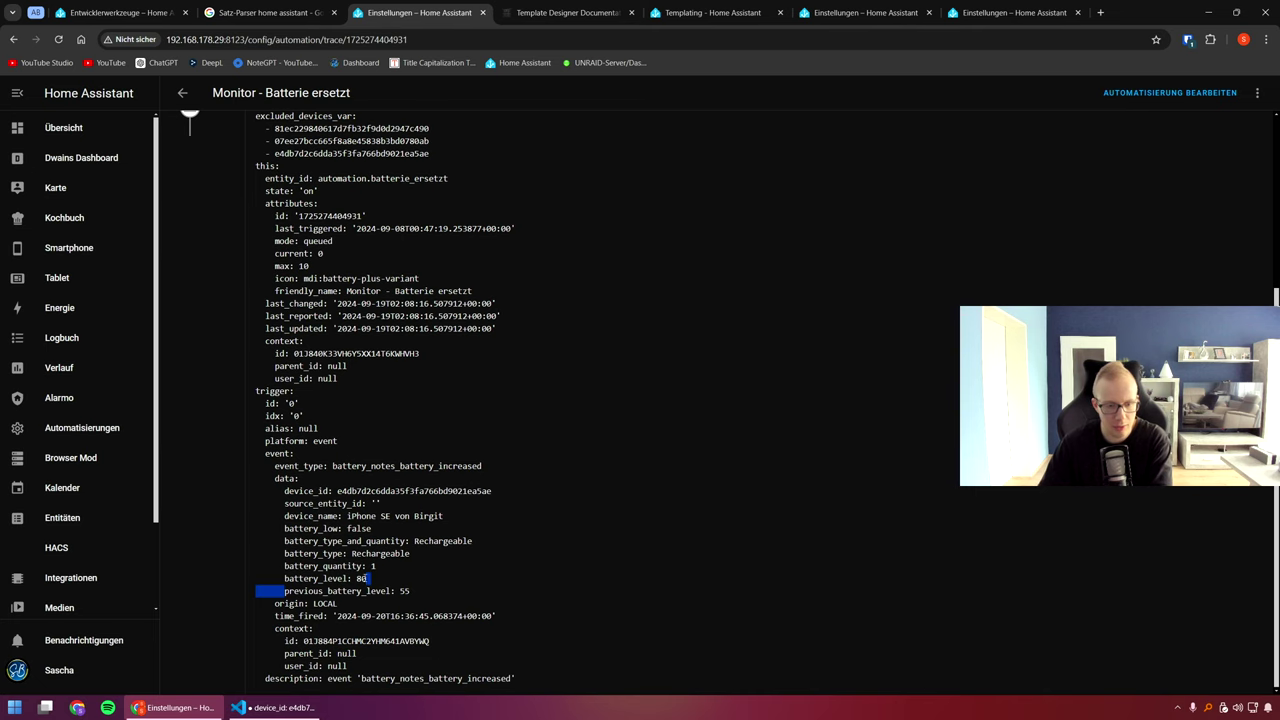
Highlight the event's device_id again and compare it with the IDs listed under excluded_devices_var.
{"action": "scroll", "coordinate": [300, 450], "scroll_direction": "up", "scroll_amount": 3}
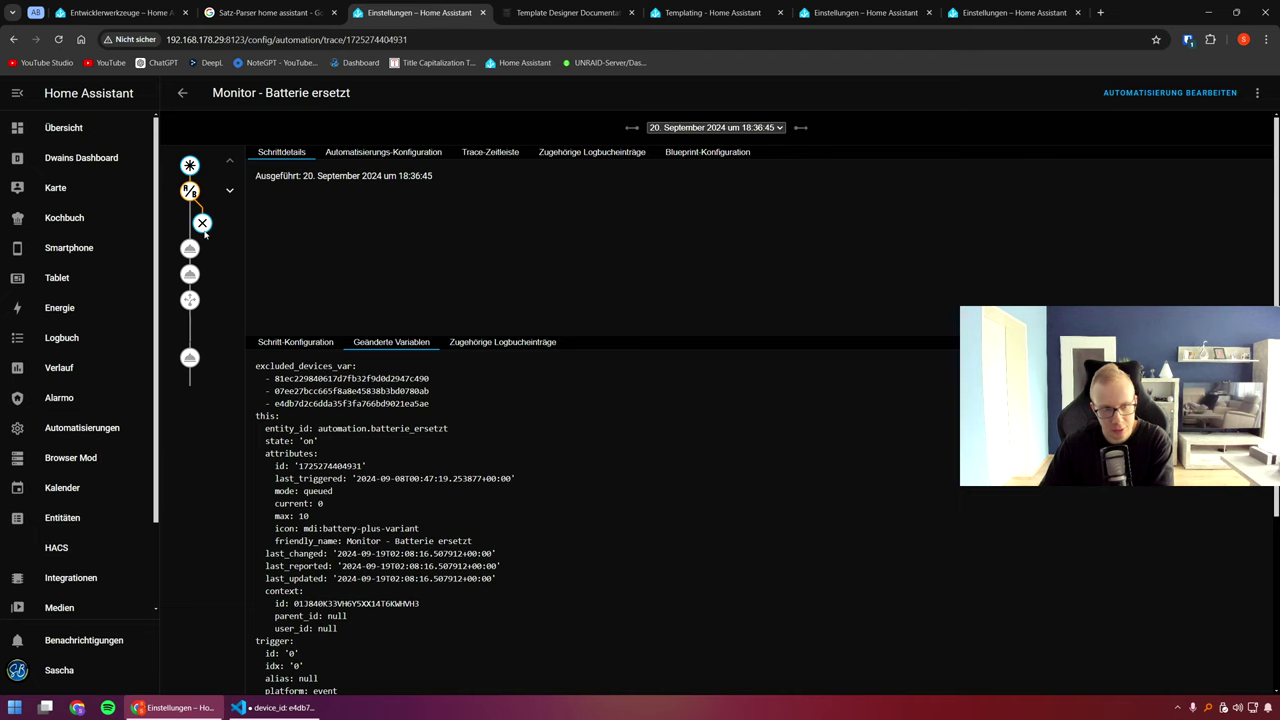
{"action": "scroll", "coordinate": [325, 403], "scroll_direction": "down", "scroll_amount": 3}
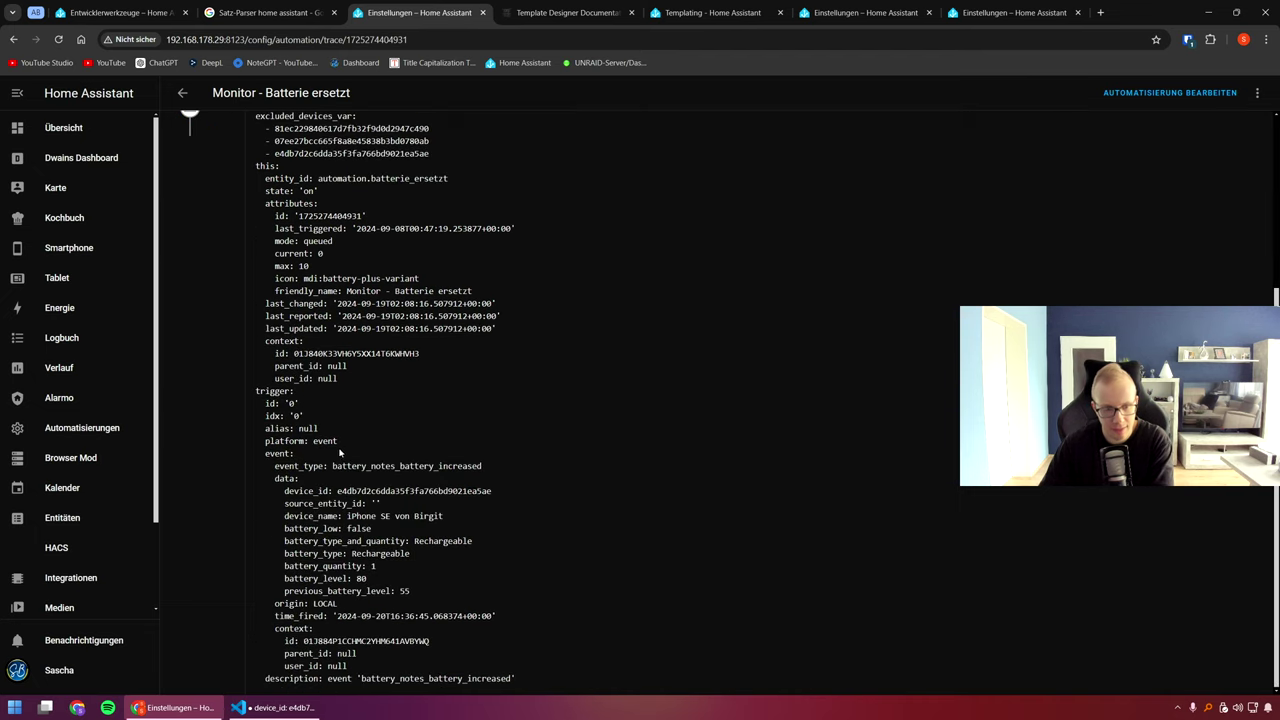
{"action": "scroll", "coordinate": [270, 208], "scroll_direction": "up", "scroll_amount": 1}
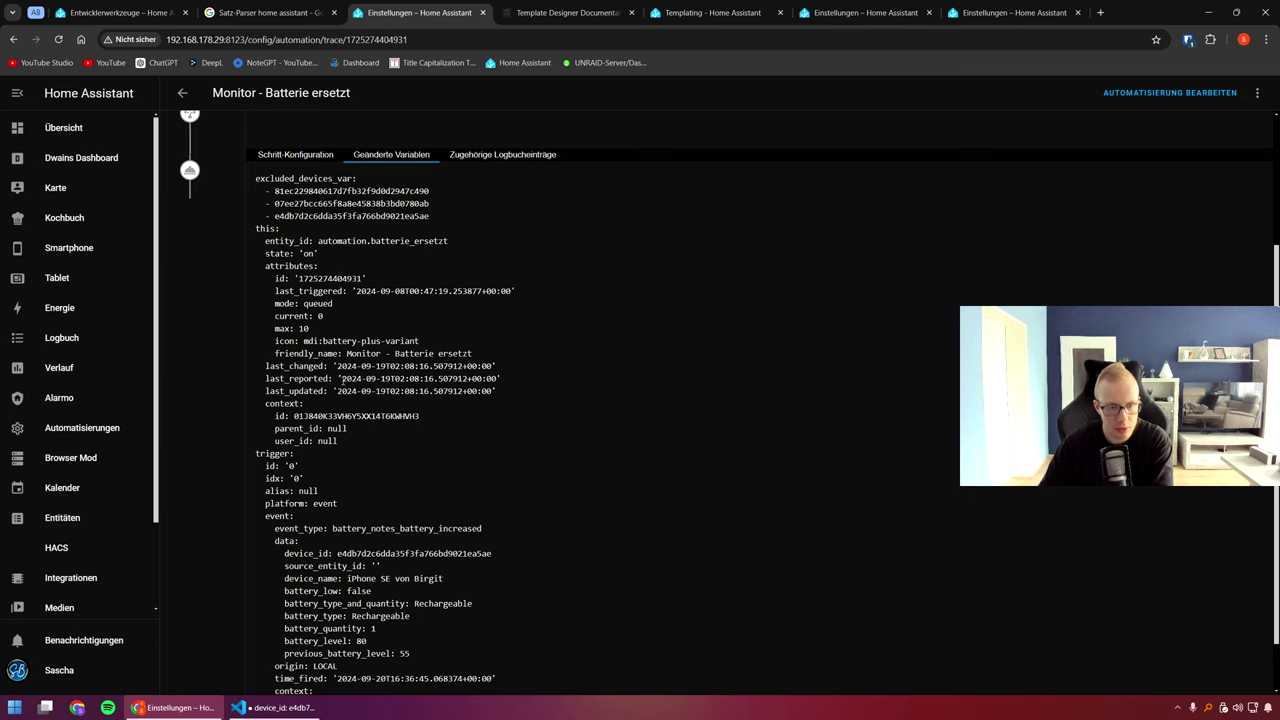
{"action": "scroll", "coordinate": [348, 404], "scroll_direction": "down", "scroll_amount": 1}
{"action": "double_click", "coordinate": [368, 490]}
{"action": "scroll", "coordinate": [370, 314], "scroll_direction": "up", "scroll_amount": 3}
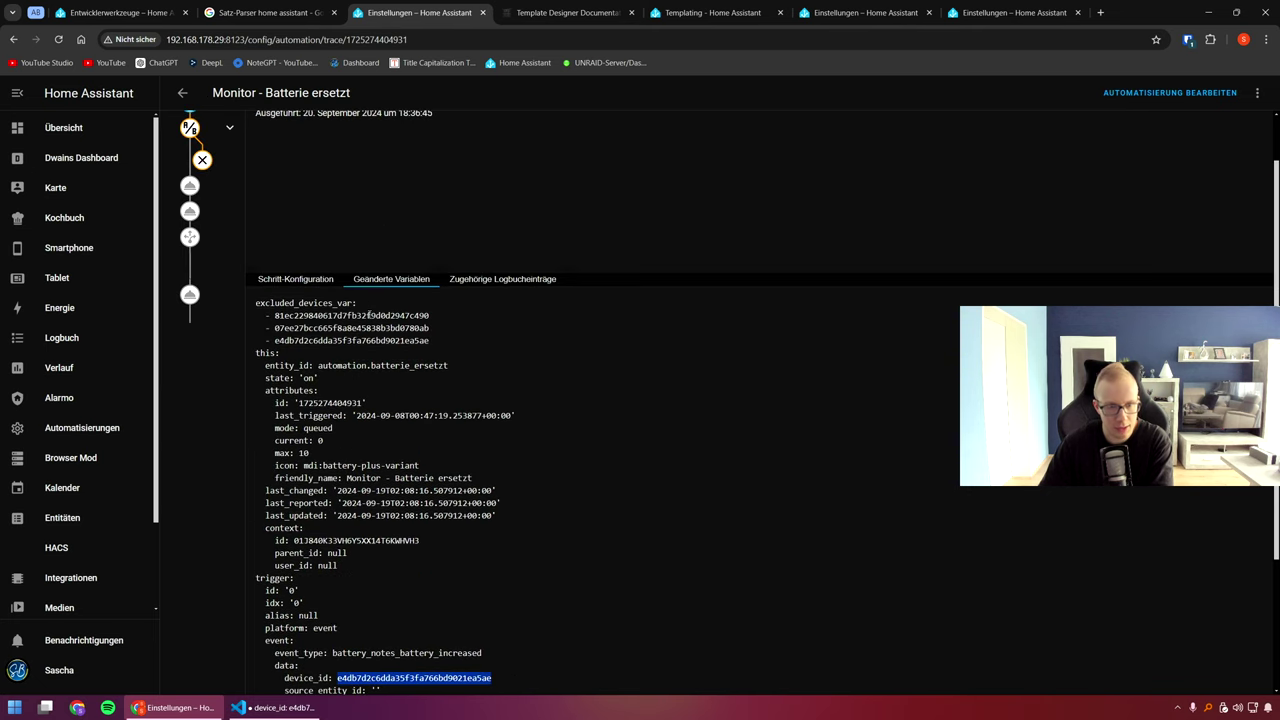